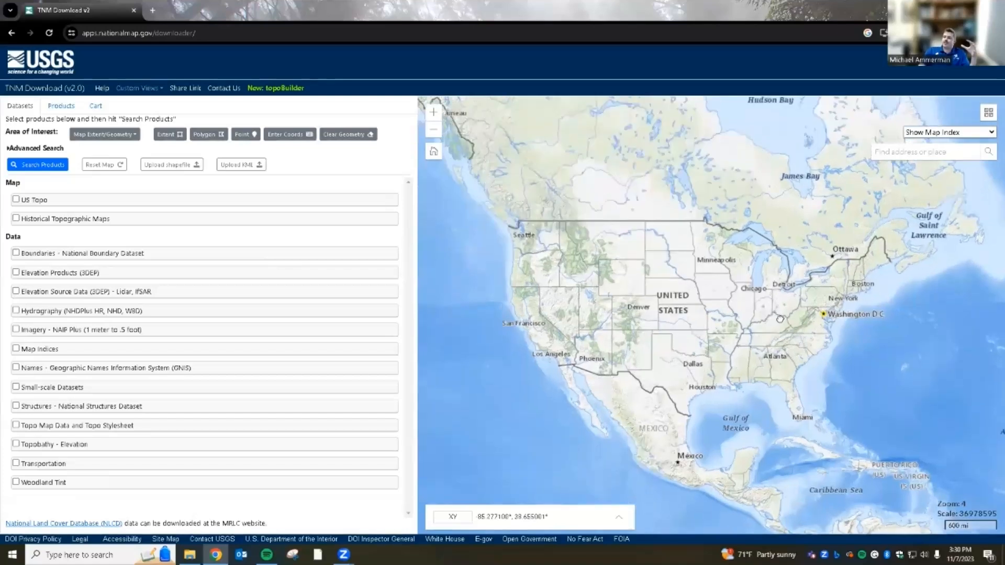
Zoom the map in on Breathitt County in eastern Kentucky
{"action": "scroll", "coordinate": [783, 323], "scroll_direction": "up", "scroll_amount": 1}
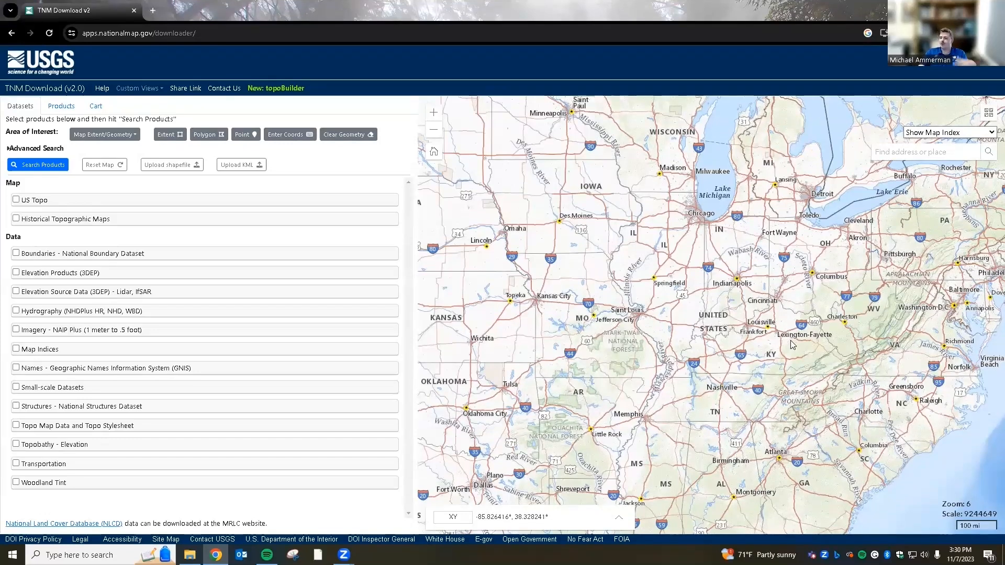
{"action": "scroll", "coordinate": [796, 341], "scroll_direction": "up", "scroll_amount": 4}
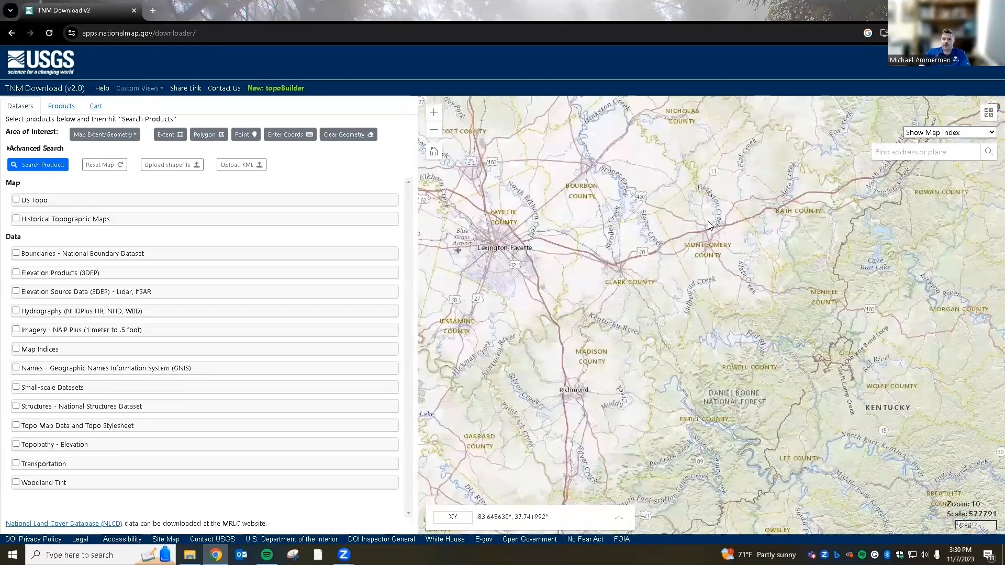
{"action": "left_click_drag", "start_coordinate": [803, 269], "coordinate": [707, 221]}
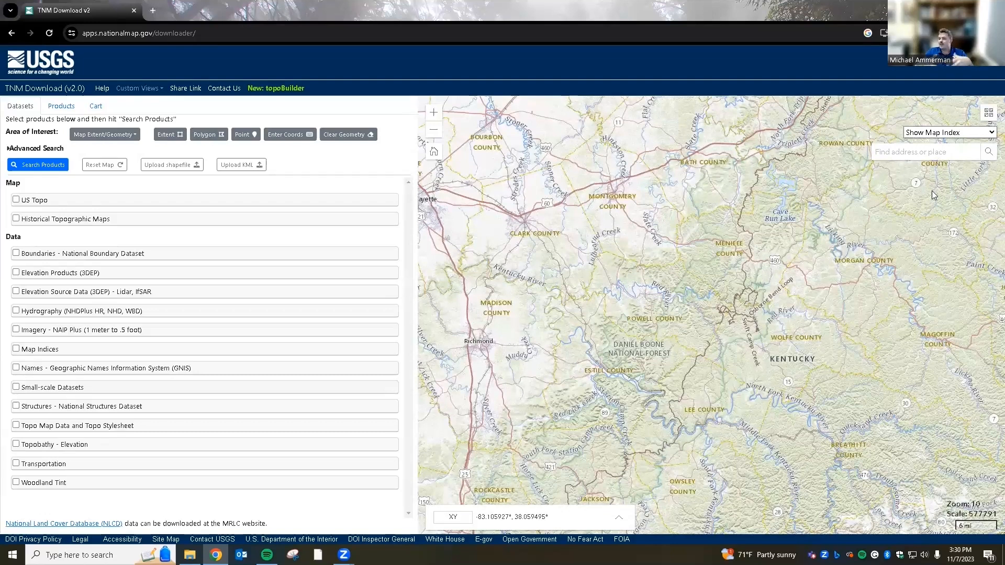
{"action": "left_click_drag", "start_coordinate": [784, 339], "coordinate": [763, 350]}
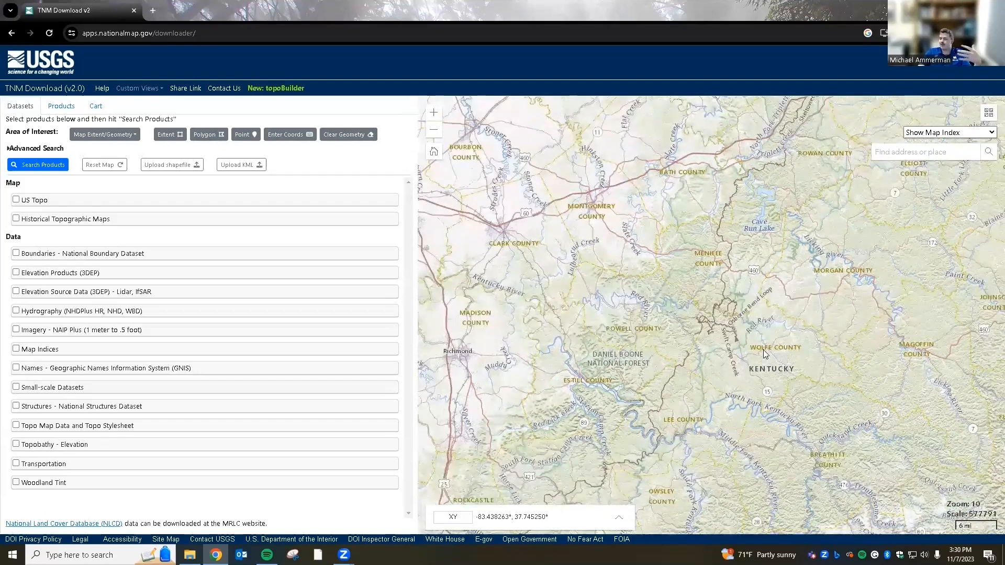
{"action": "left_click_drag", "start_coordinate": [796, 298], "coordinate": [772, 310]}
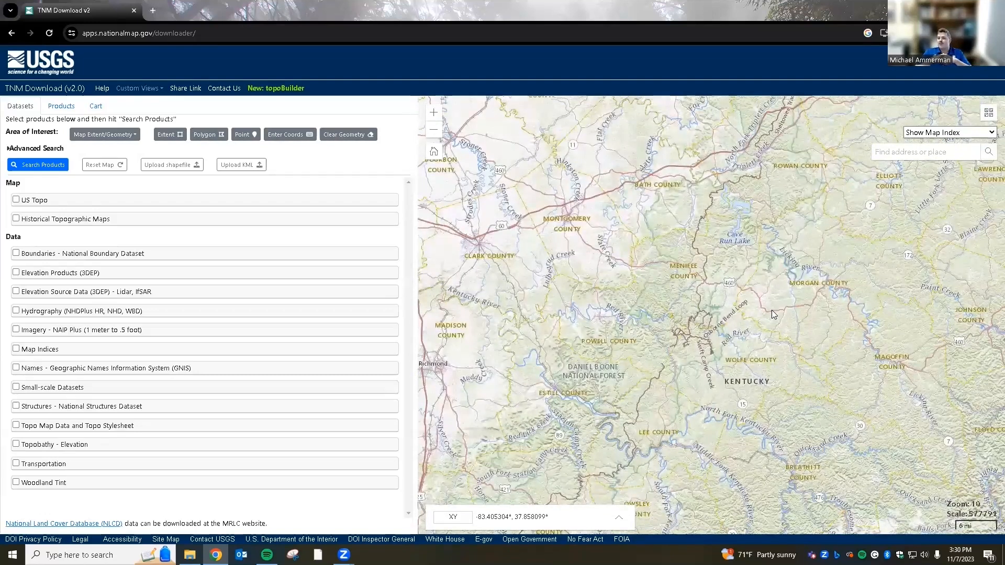
{"action": "left_click_drag", "start_coordinate": [726, 372], "coordinate": [719, 264]}
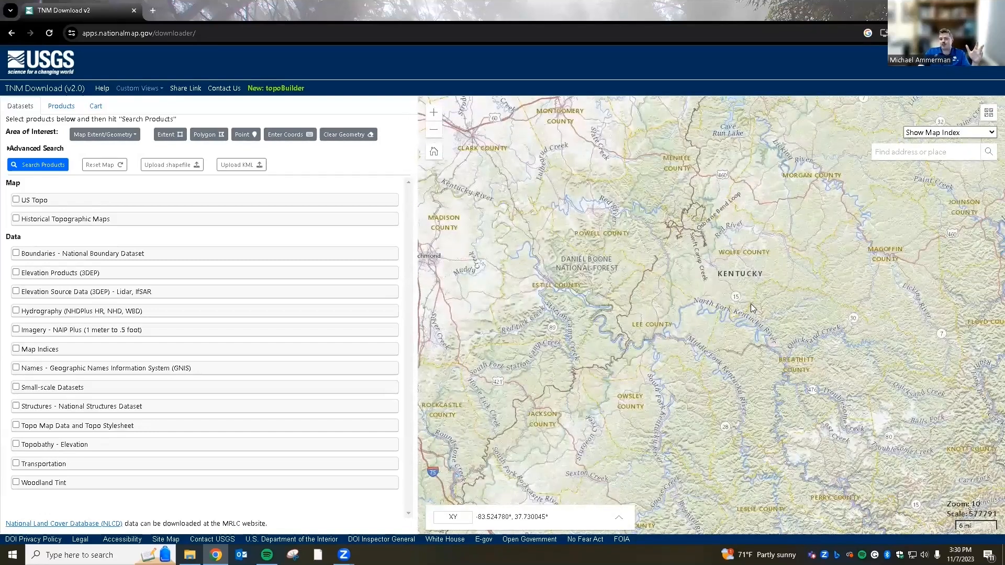
{"action": "scroll", "coordinate": [750, 304], "scroll_direction": "up", "scroll_amount": 1}
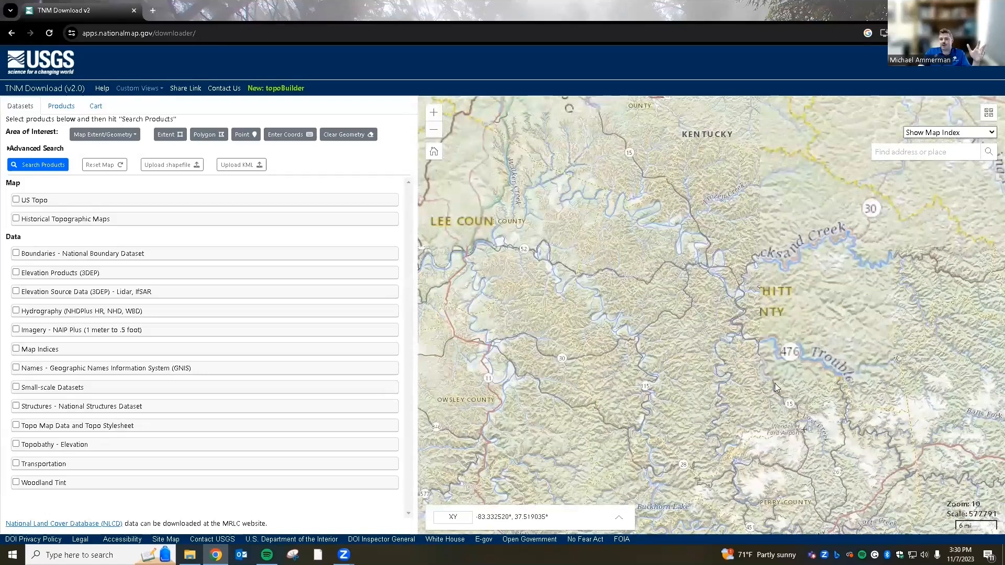
{"action": "scroll", "coordinate": [775, 385], "scroll_direction": "up", "scroll_amount": 2}
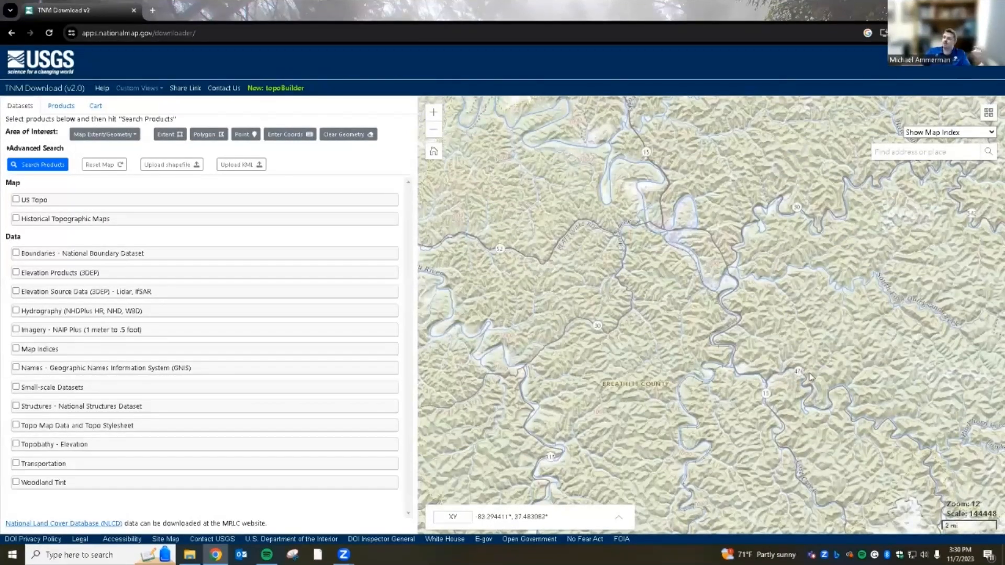
Follow Troublesome Creek southeast on the map to its junction with Buckhorn Creek on the Breathitt–Perry county line
{"action": "left_click_drag", "start_coordinate": [913, 404], "coordinate": [592, 361]}
{"action": "scroll", "coordinate": [793, 392], "scroll_direction": "up", "scroll_amount": 1}
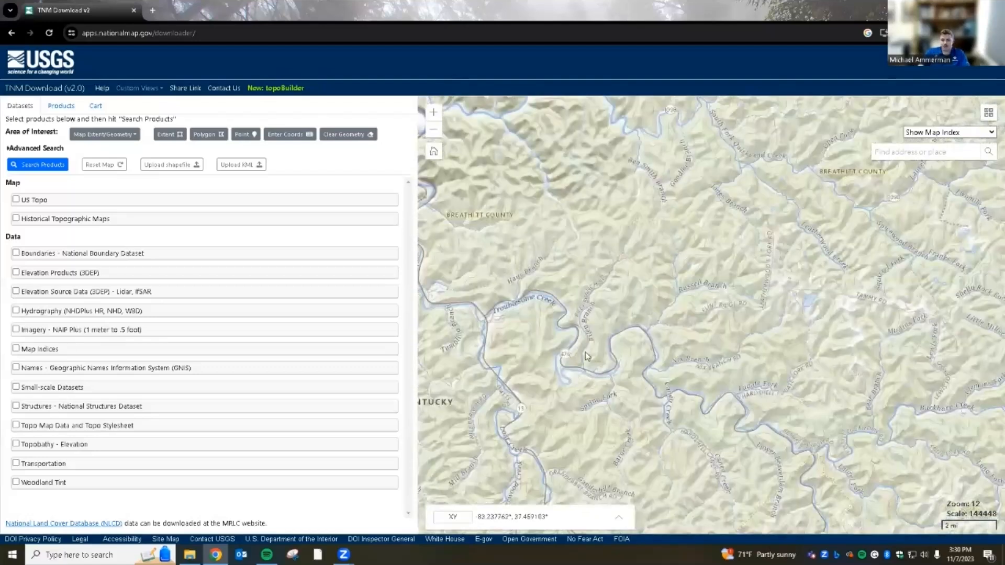
{"action": "left_click_drag", "start_coordinate": [528, 302], "coordinate": [564, 298]}
{"action": "scroll", "coordinate": [567, 294], "scroll_direction": "up", "scroll_amount": 1}
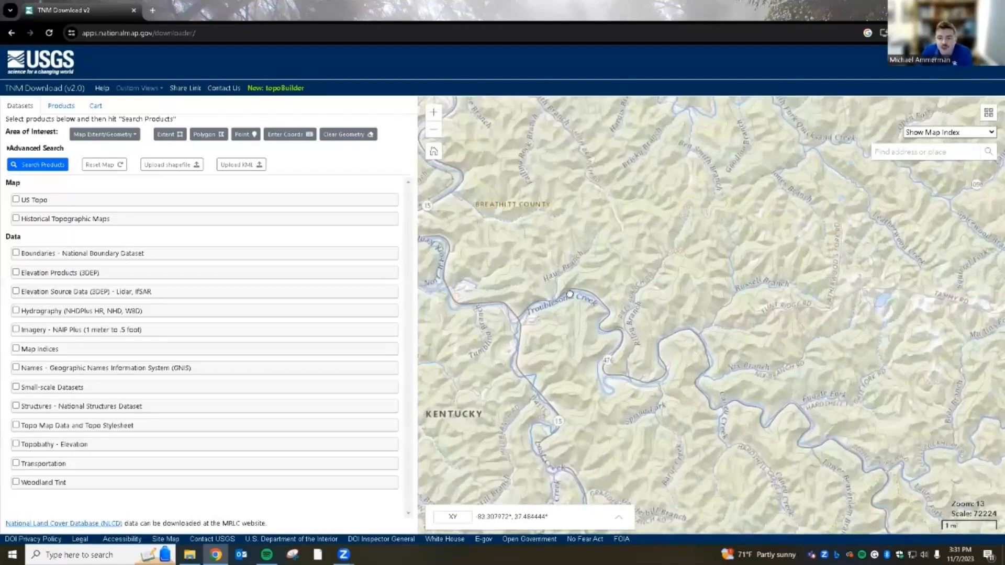
{"action": "left_click_drag", "start_coordinate": [686, 365], "coordinate": [617, 308]}
{"action": "left_click_drag", "start_coordinate": [907, 501], "coordinate": [615, 326]}
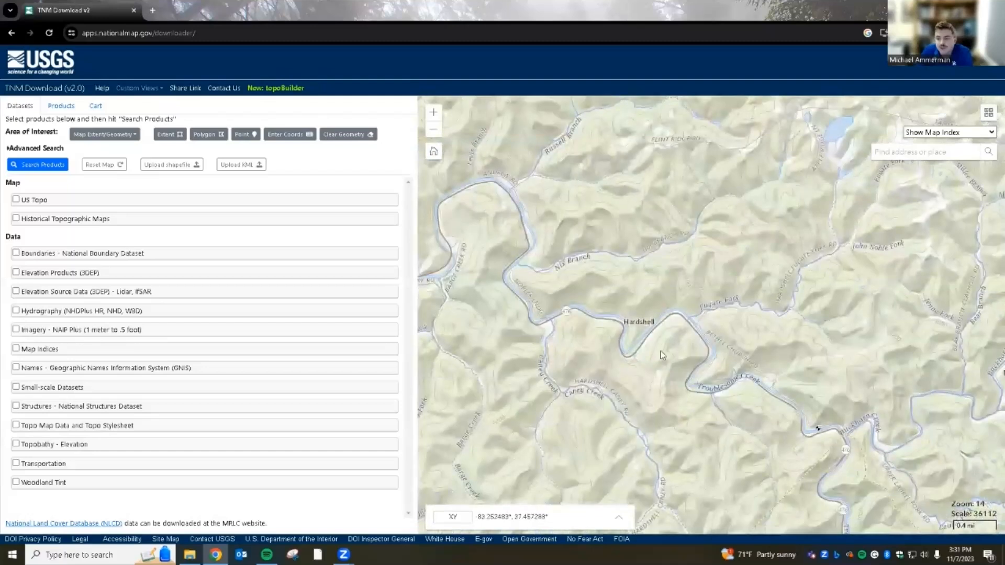
{"action": "left_click_drag", "start_coordinate": [947, 513], "coordinate": [602, 366]}
{"action": "left_click_drag", "start_coordinate": [494, 358], "coordinate": [598, 337]}
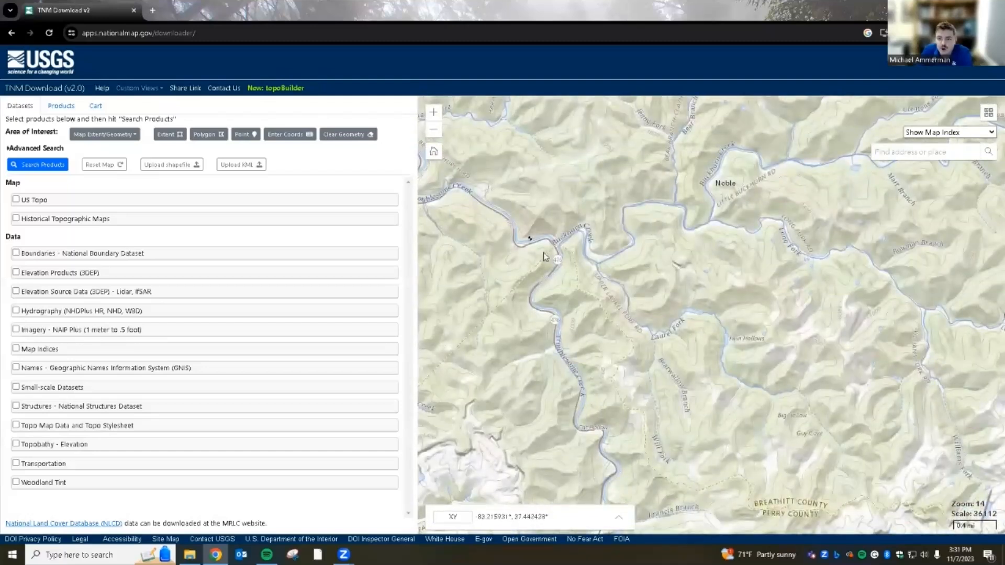
{"action": "scroll", "coordinate": [553, 243], "scroll_direction": "up", "scroll_amount": 1}
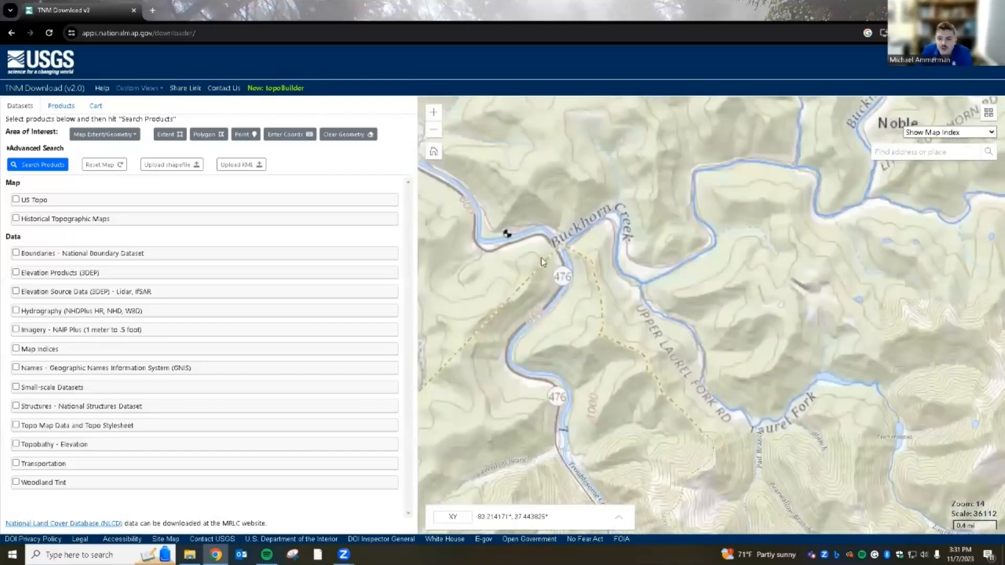
{"action": "scroll", "coordinate": [576, 253], "scroll_direction": "up", "scroll_amount": 2}
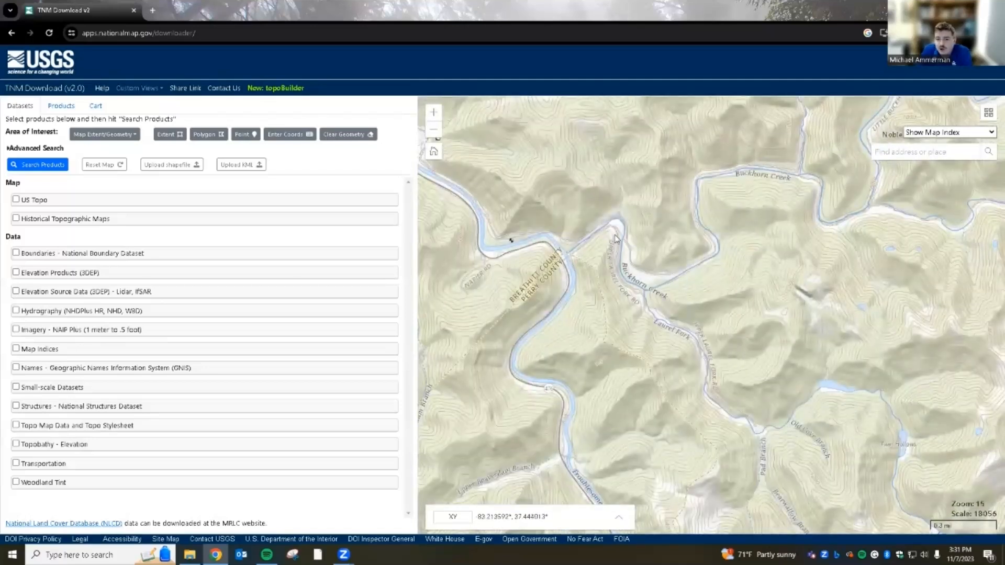
Trace Buckhorn Creek east past Noble and frame the ridge between Clemons Fork and Miller Branch at zoom level 16
{"action": "left_click_drag", "start_coordinate": [764, 240], "coordinate": [698, 260]}
{"action": "scroll", "coordinate": [697, 260], "scroll_direction": "down", "scroll_amount": 1}
{"action": "left_click_drag", "start_coordinate": [806, 234], "coordinate": [643, 257]}
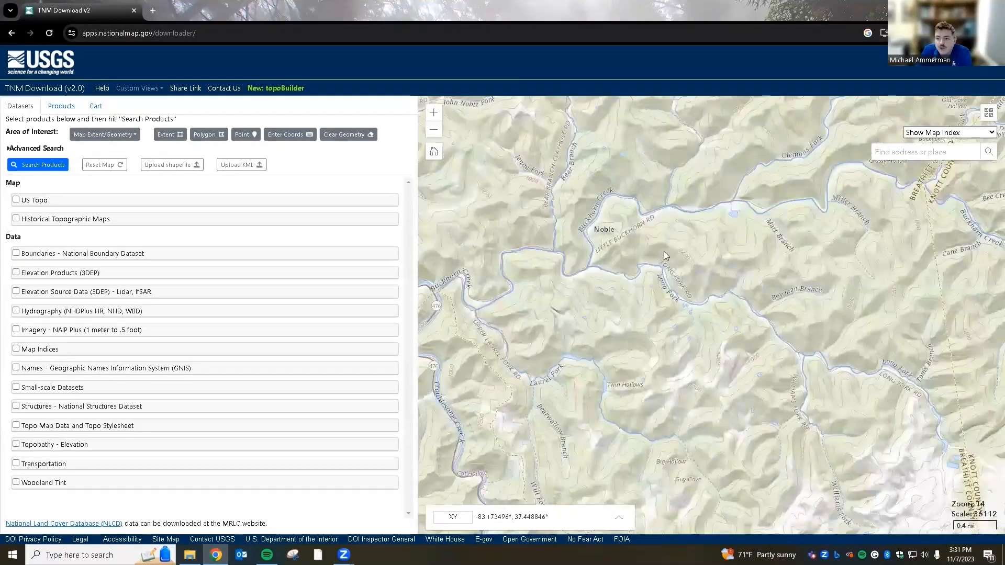
{"action": "left_click_drag", "start_coordinate": [819, 215], "coordinate": [651, 258]}
{"action": "scroll", "coordinate": [719, 235], "scroll_direction": "up", "scroll_amount": 1}
{"action": "left_click_drag", "start_coordinate": [718, 235], "coordinate": [631, 211]}
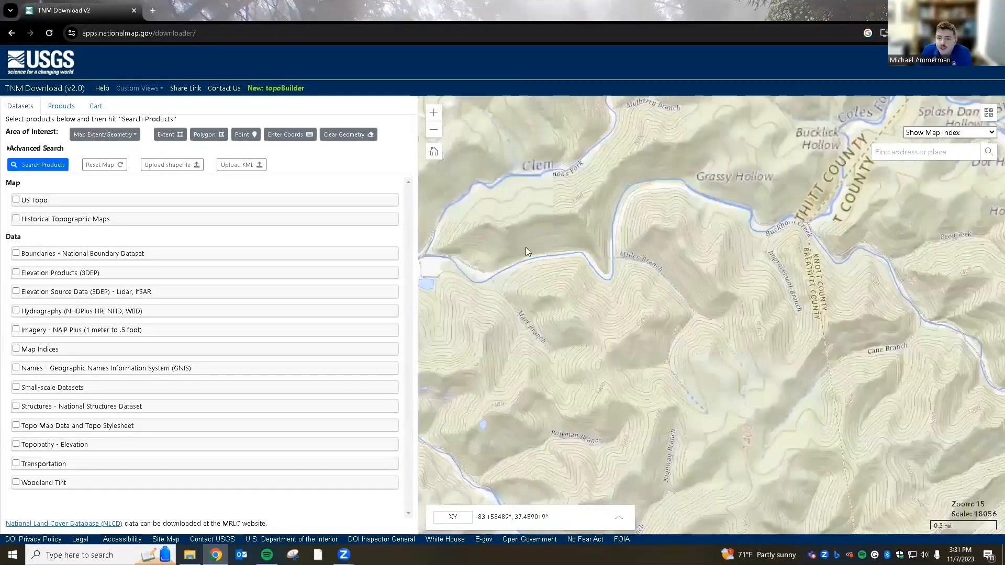
{"action": "left_click_drag", "start_coordinate": [525, 247], "coordinate": [634, 259]}
{"action": "scroll", "coordinate": [651, 186], "scroll_direction": "up", "scroll_amount": 1}
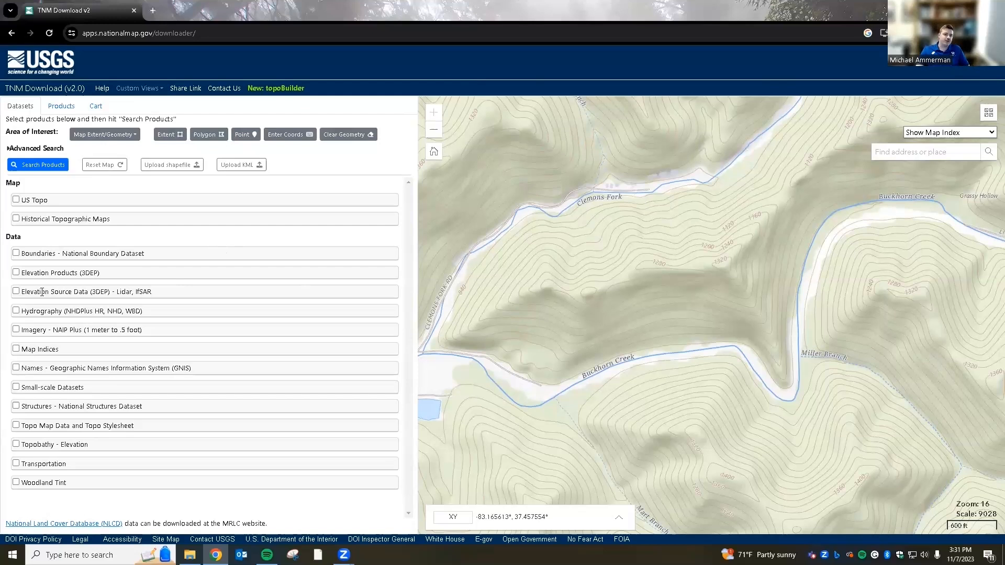
Include Elevation Products (3DEP) in the product search and review its DEM subcategories, data extent and file formats
{"action": "left_click", "coordinate": [16, 272]}
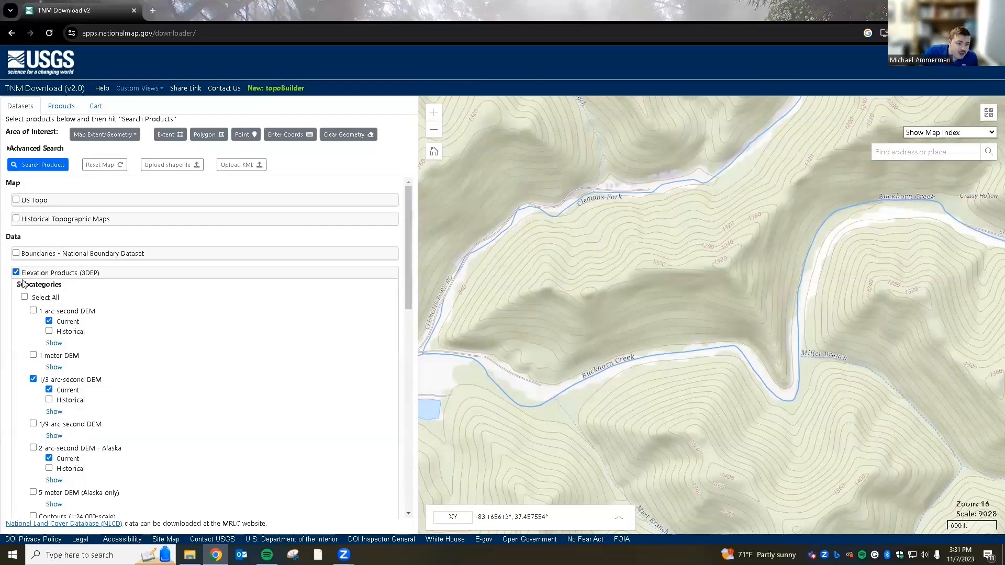
{"action": "scroll", "coordinate": [173, 364], "scroll_direction": "down", "scroll_amount": 1}
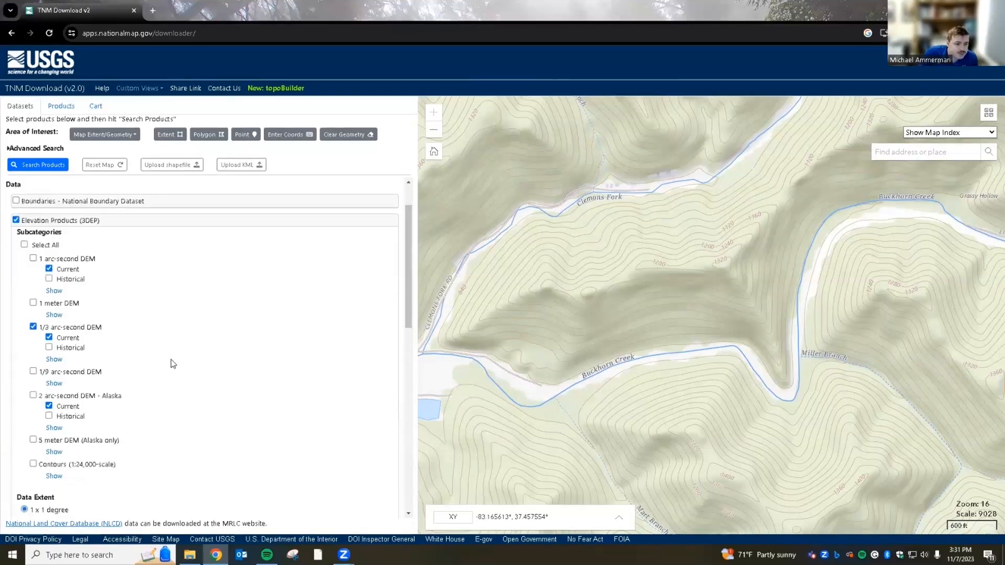
{"action": "scroll", "coordinate": [173, 364], "scroll_direction": "down", "scroll_amount": 2}
{"action": "scroll", "coordinate": [173, 364], "scroll_direction": "down", "scroll_amount": 1}
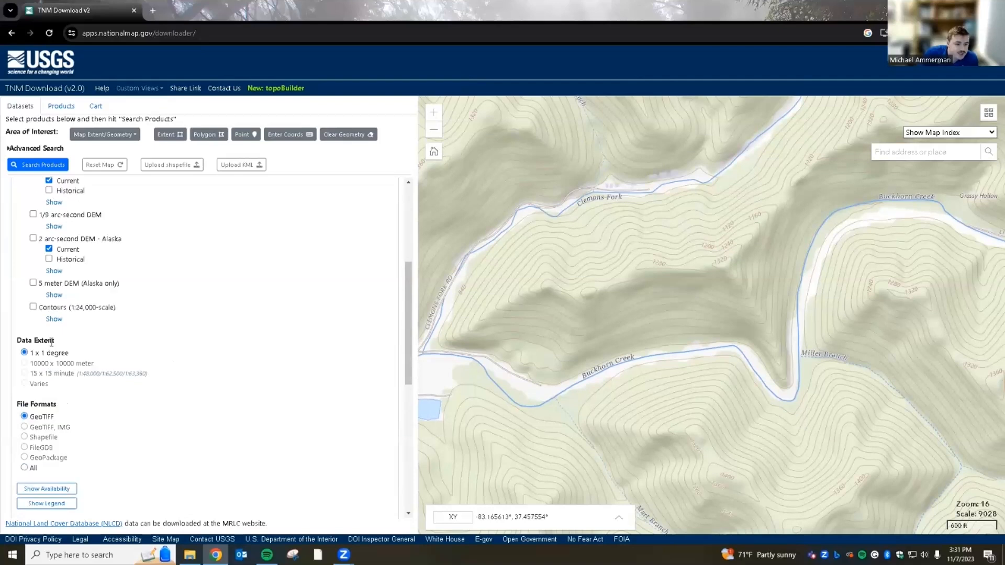
{"action": "scroll", "coordinate": [94, 340], "scroll_direction": "down", "scroll_amount": 1}
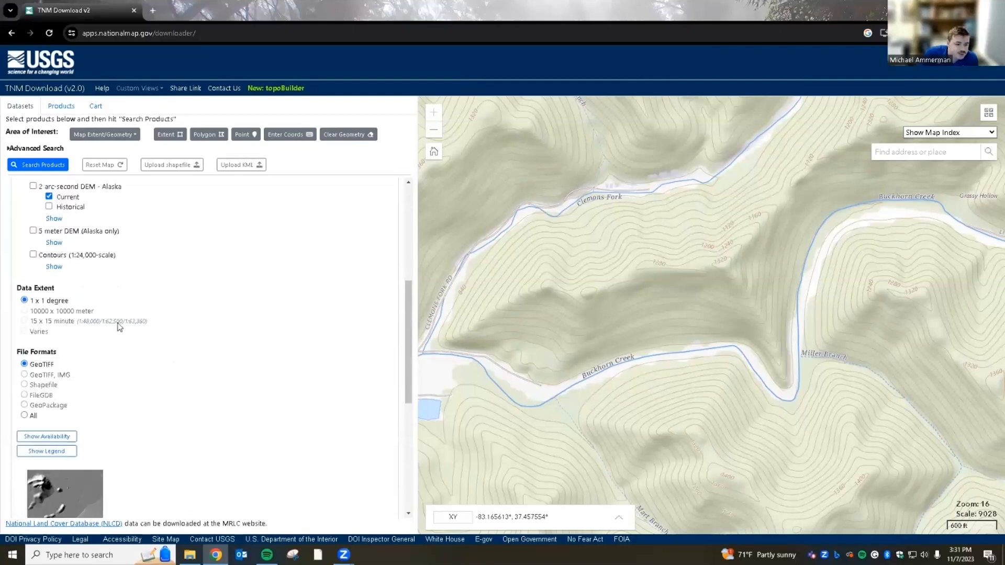
Search the elevation products for the framed area, download the 1/3 arc-second DEM as a TIF, and check the download's progress
{"action": "left_click", "coordinate": [42, 166]}
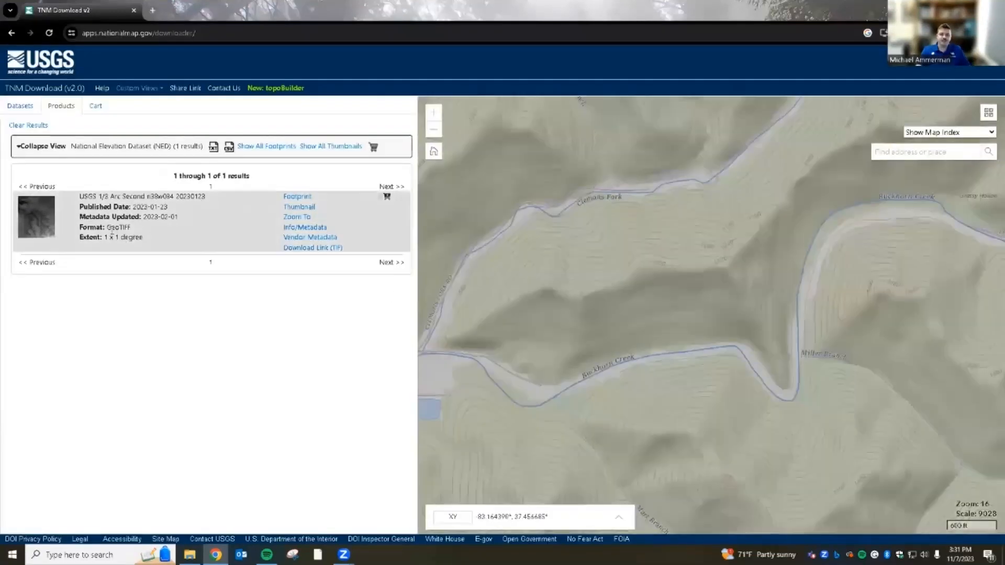
{"action": "left_click", "coordinate": [299, 250]}
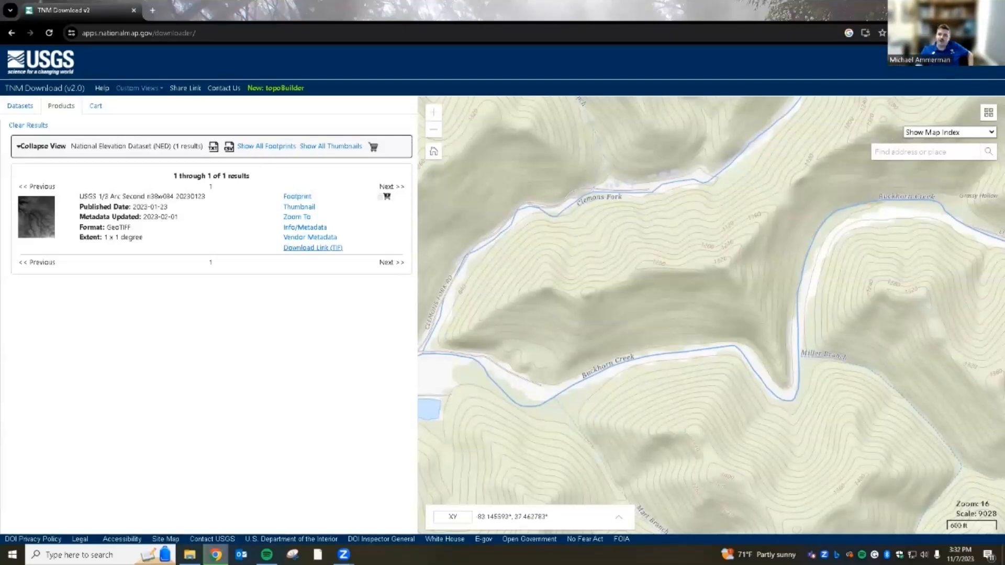
{"action": "left_click", "coordinate": [935, 33]}
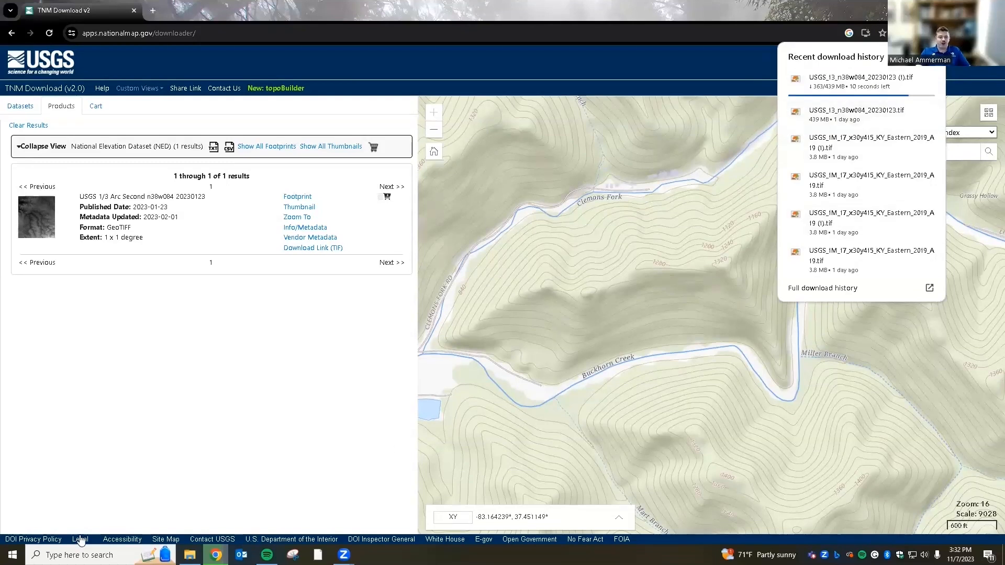
Switch to ArcGIS Pro and create a new map project named 3dFTWTMap in its own folder
{"action": "left_click", "coordinate": [79, 554]}
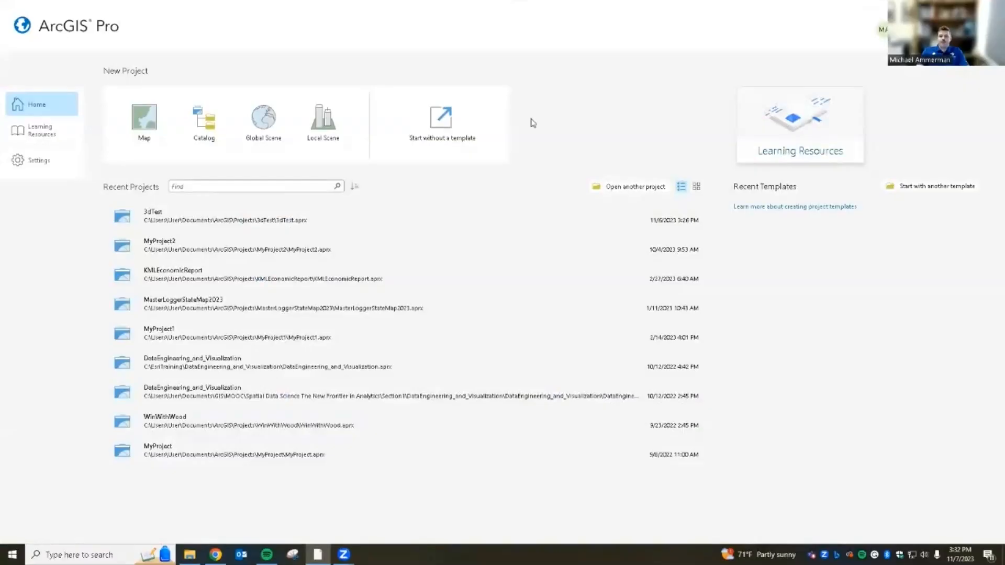
{"action": "left_click", "coordinate": [154, 131]}
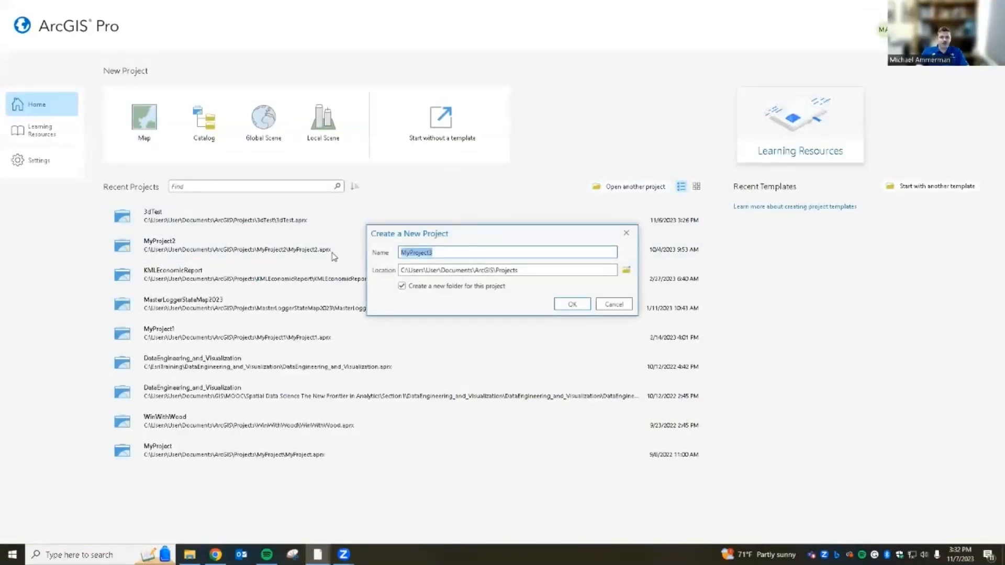
{"action": "type", "text": "3dFTWTMap"}
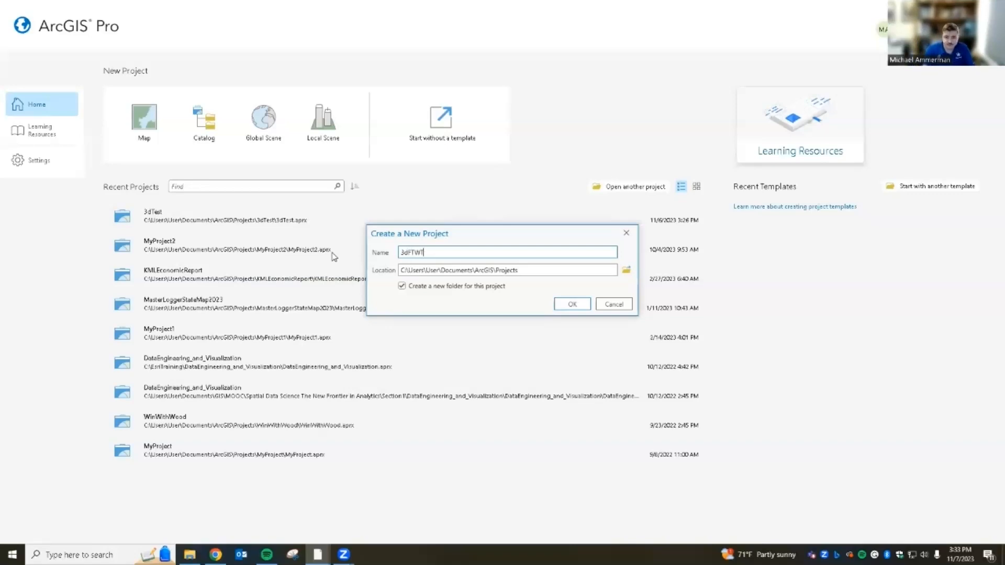
{"action": "left_click", "coordinate": [579, 305]}
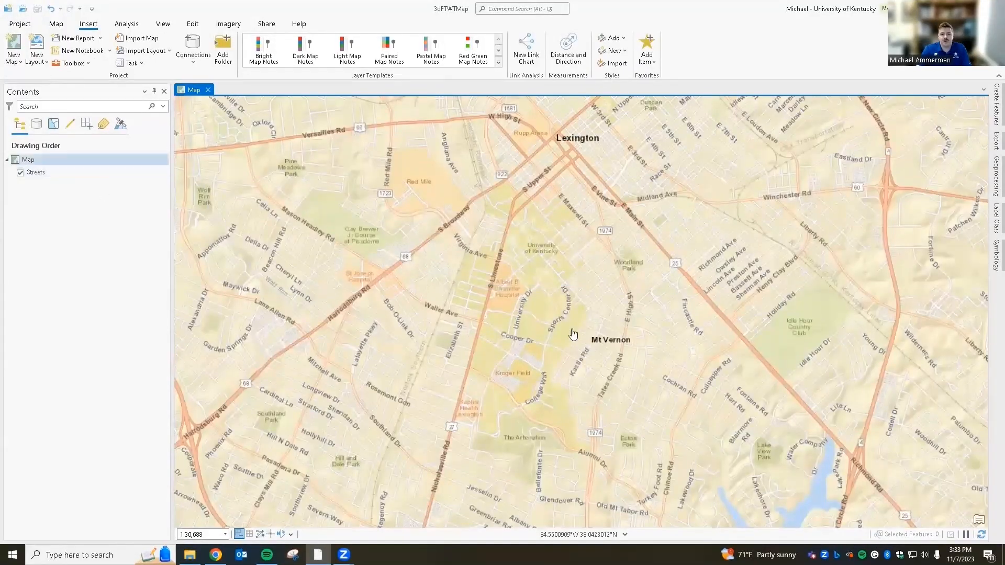
Change the map's basemap to Imagery Hybrid and inspect the imagery around Lexington
{"action": "scroll", "coordinate": [575, 336], "scroll_direction": "down", "scroll_amount": 3}
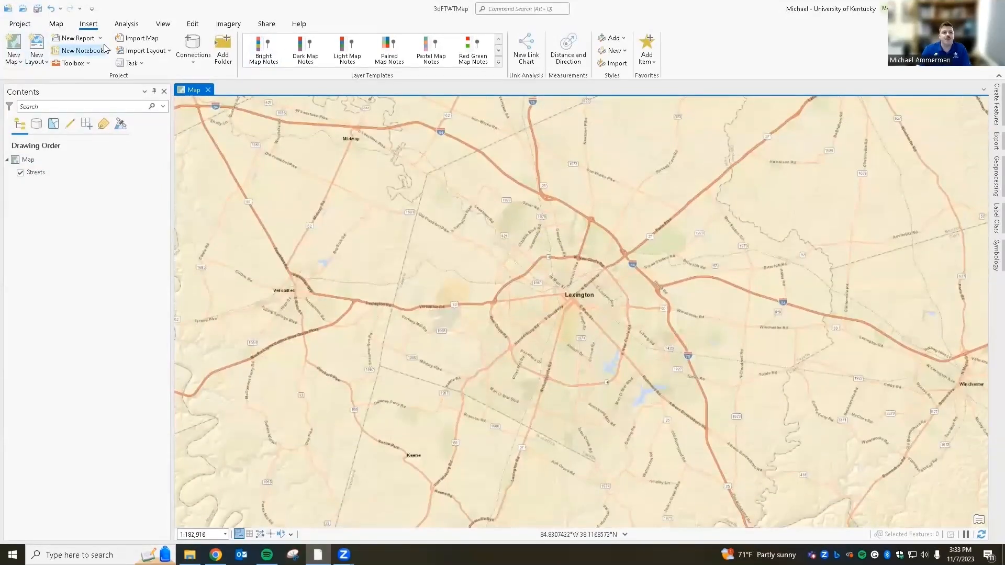
{"action": "left_click", "coordinate": [56, 24]}
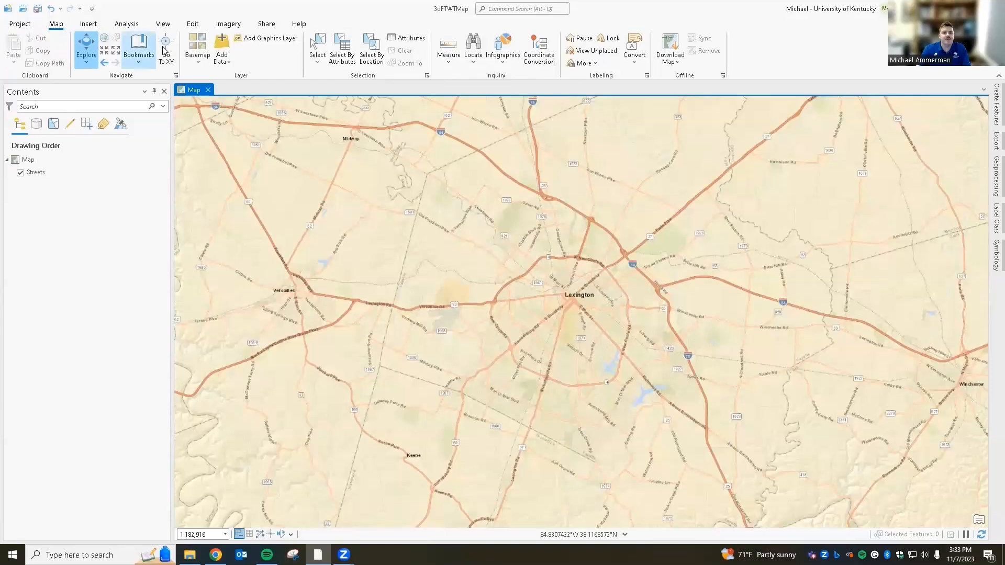
{"action": "left_click", "coordinate": [198, 48]}
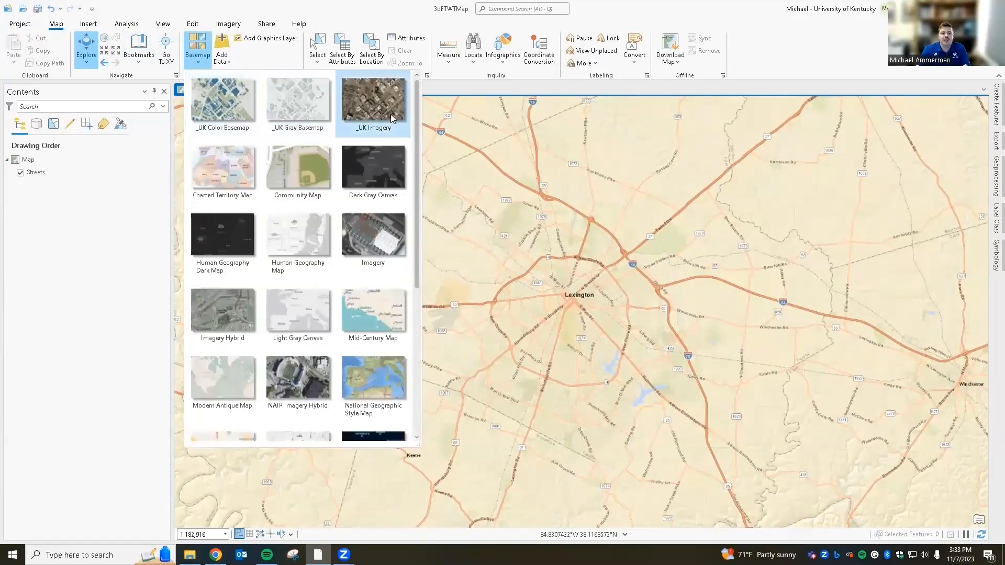
{"action": "scroll", "coordinate": [385, 204], "scroll_direction": "down", "scroll_amount": 1}
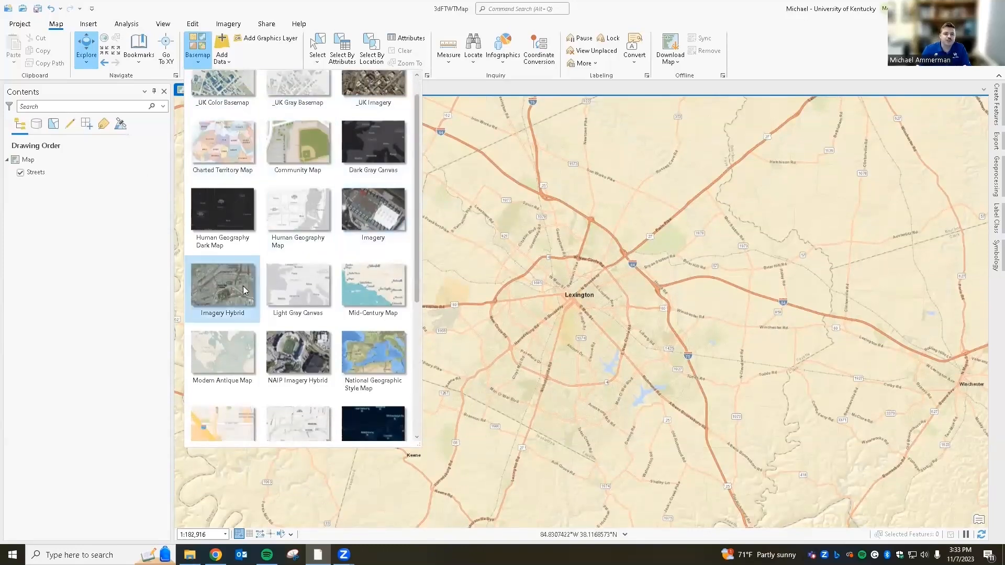
{"action": "left_click", "coordinate": [226, 287]}
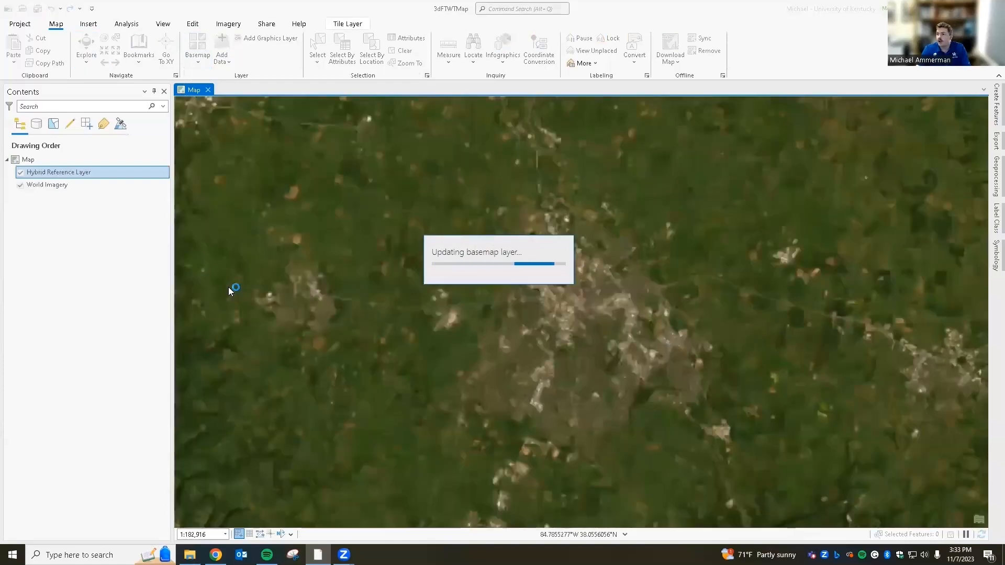
{"action": "scroll", "coordinate": [580, 303], "scroll_direction": "up", "scroll_amount": 10}
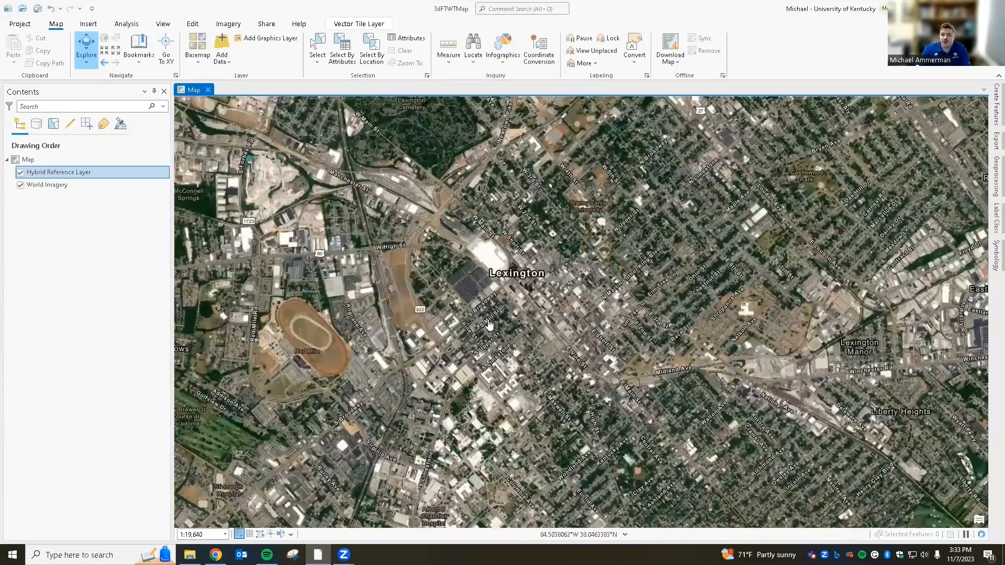
{"action": "scroll", "coordinate": [535, 351], "scroll_direction": "down", "scroll_amount": 4}
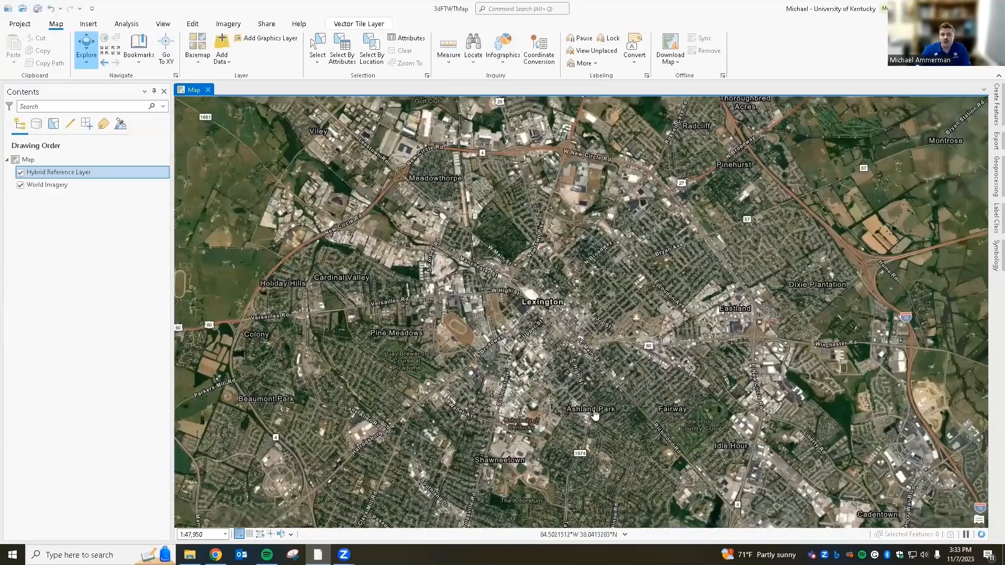
Examine the imagery from central Kentucky eastward to the mountainous terrain around Jackson in Breathitt County
{"action": "scroll", "coordinate": [362, 371], "scroll_direction": "down", "scroll_amount": 14}
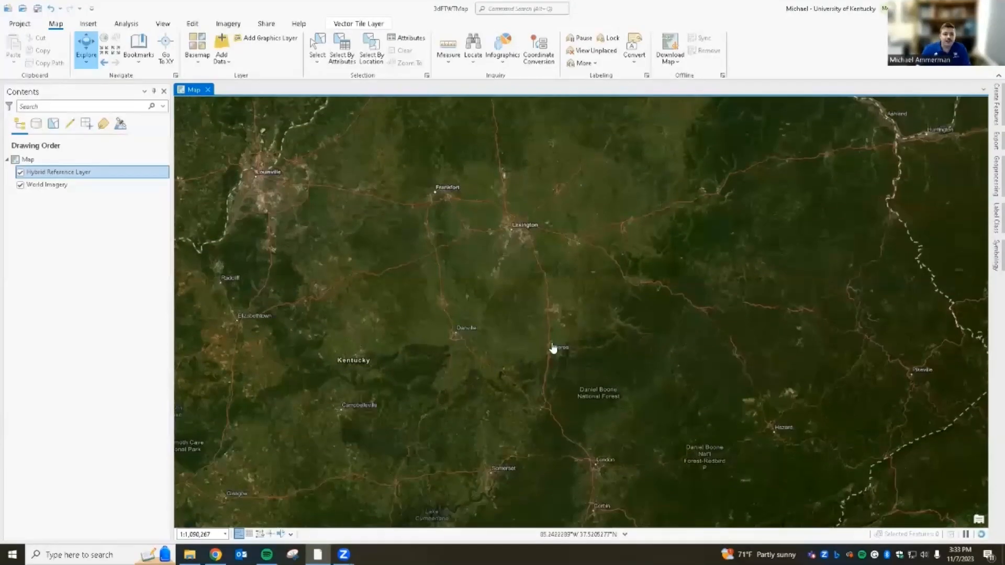
{"action": "left_click_drag", "start_coordinate": [553, 349], "coordinate": [701, 457]}
{"action": "left_click_drag", "start_coordinate": [657, 330], "coordinate": [566, 282]}
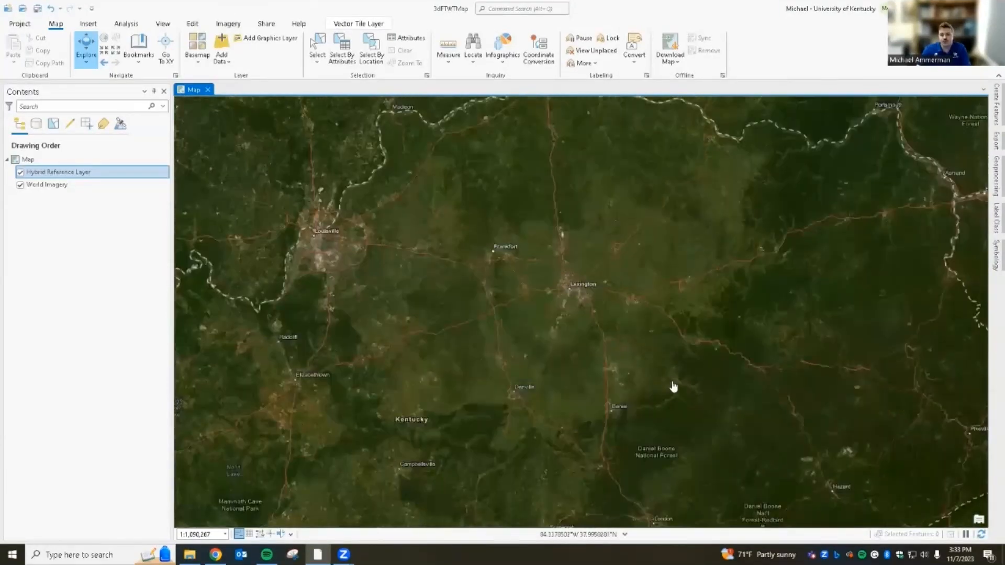
{"action": "left_click_drag", "start_coordinate": [691, 394], "coordinate": [597, 340]}
{"action": "scroll", "coordinate": [638, 303], "scroll_direction": "up", "scroll_amount": 2}
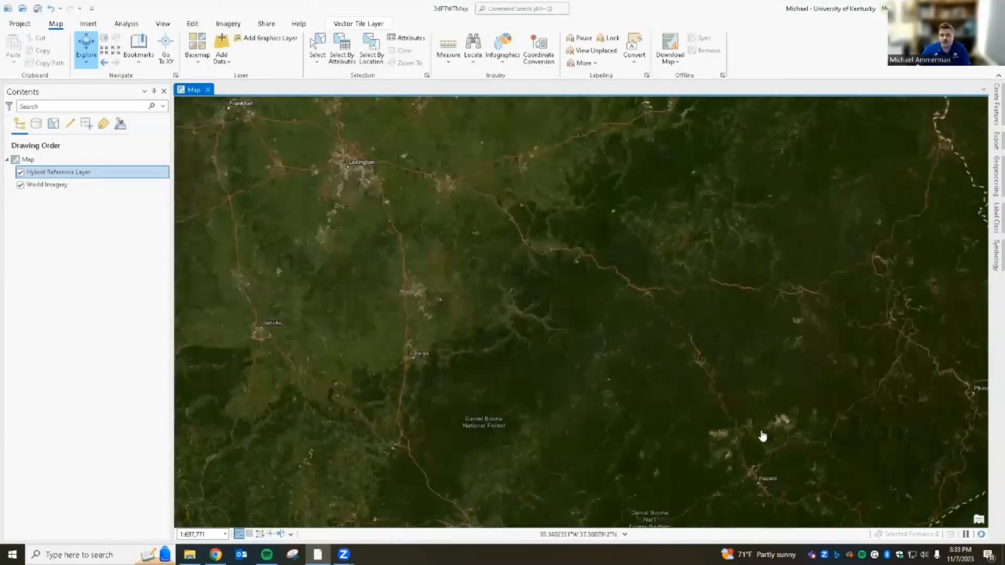
{"action": "scroll", "coordinate": [651, 301], "scroll_direction": "up", "scroll_amount": 5}
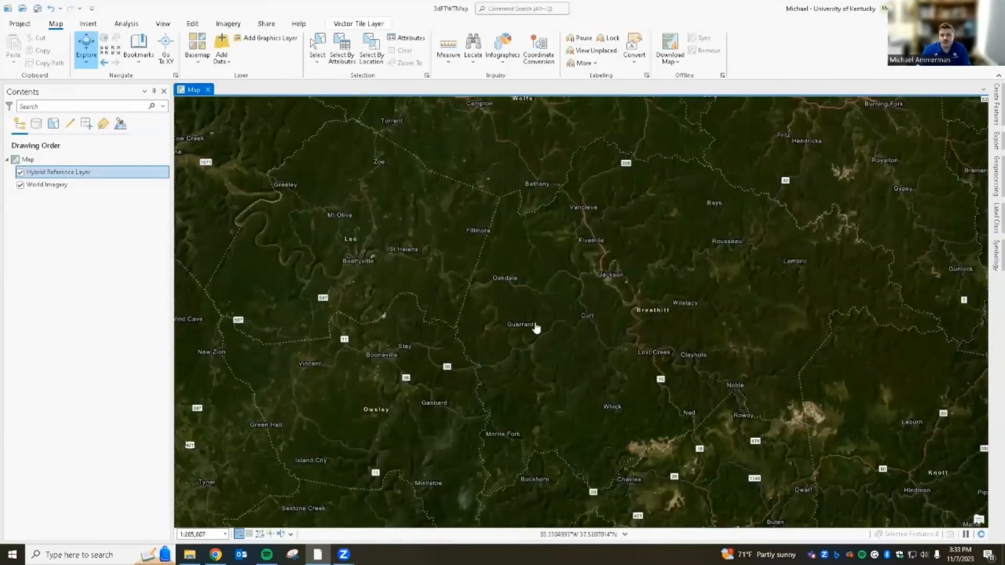
{"action": "scroll", "coordinate": [536, 329], "scroll_direction": "up", "scroll_amount": 5}
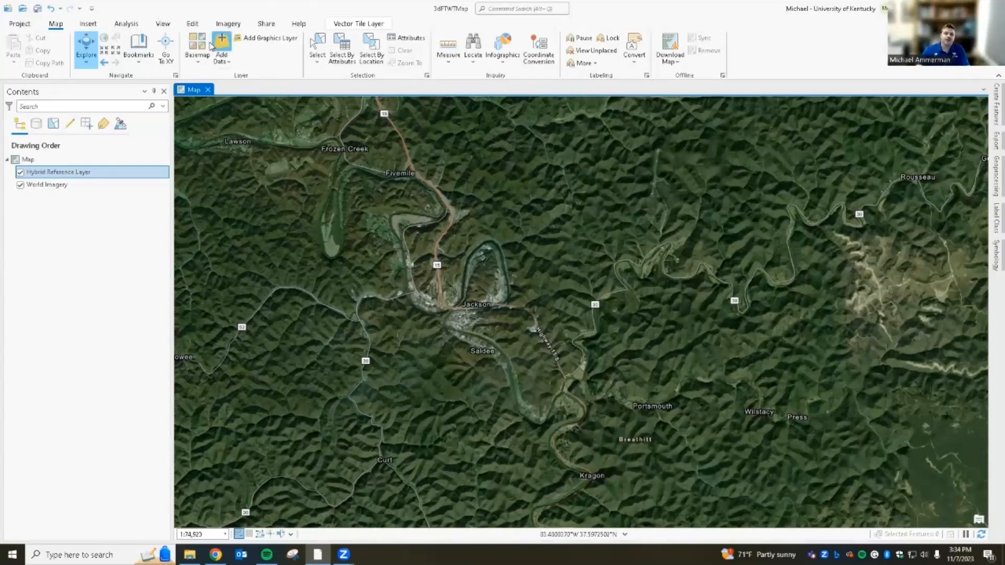
Add the RF_Boundary.shp shapefile to the map from the RF_Boundary folder inside Documents\GIS
{"action": "left_click", "coordinate": [221, 43]}
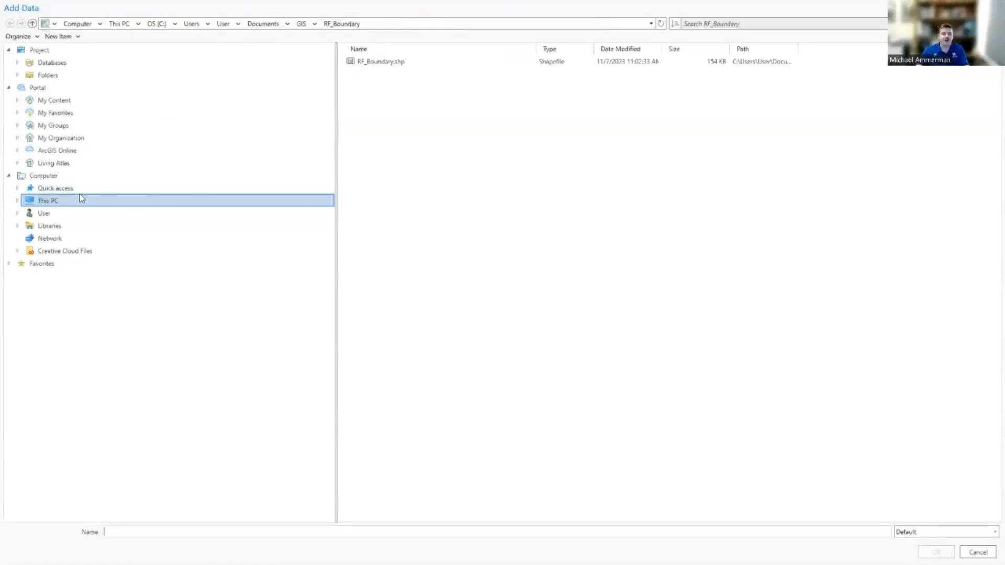
{"action": "left_click", "coordinate": [67, 203]}
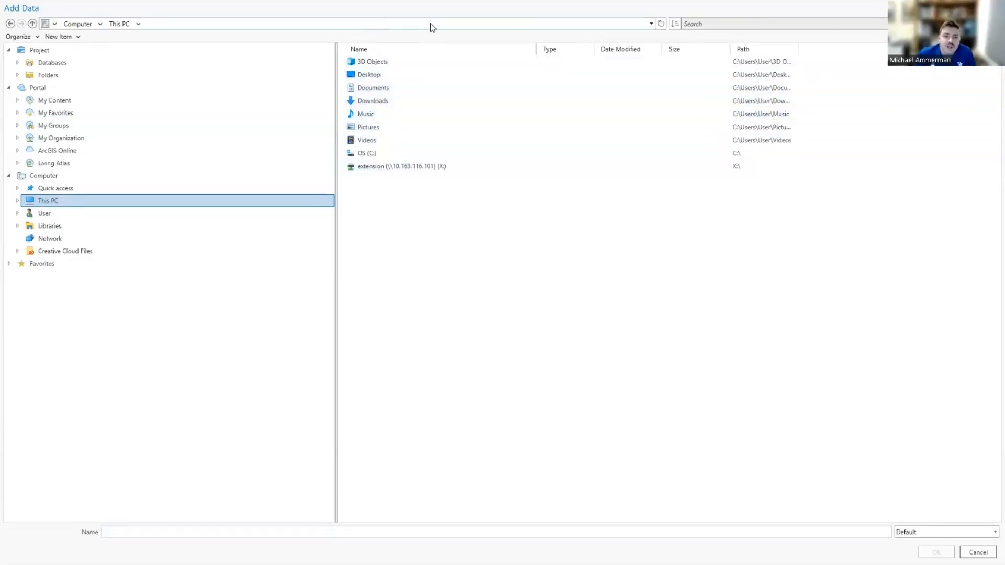
{"action": "double_click", "coordinate": [391, 88]}
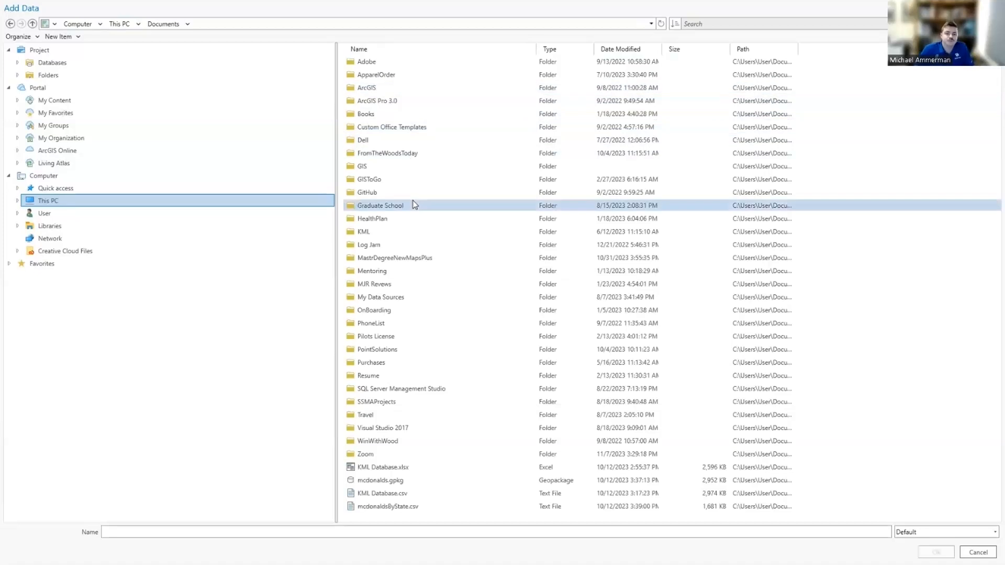
{"action": "double_click", "coordinate": [374, 171]}
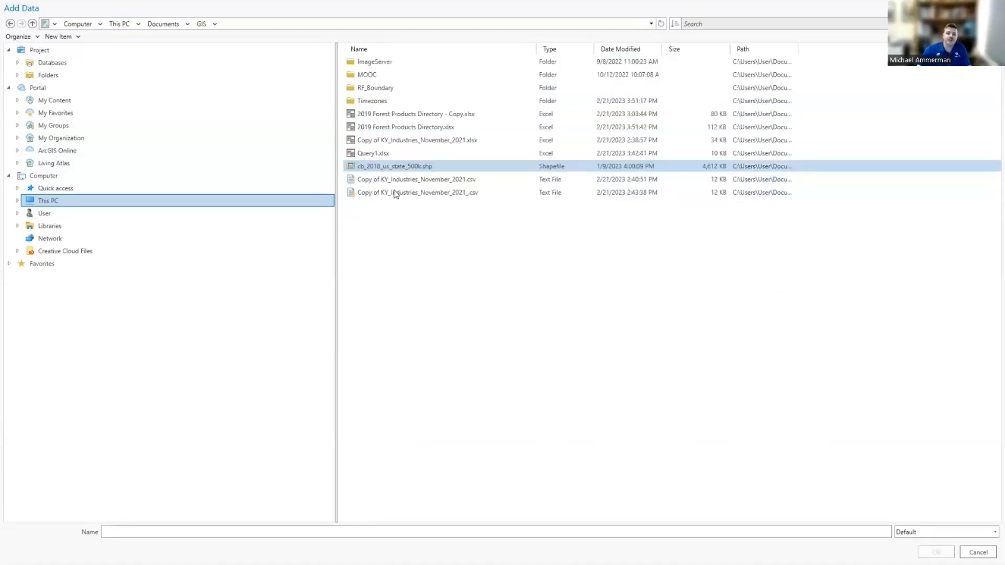
{"action": "double_click", "coordinate": [386, 90]}
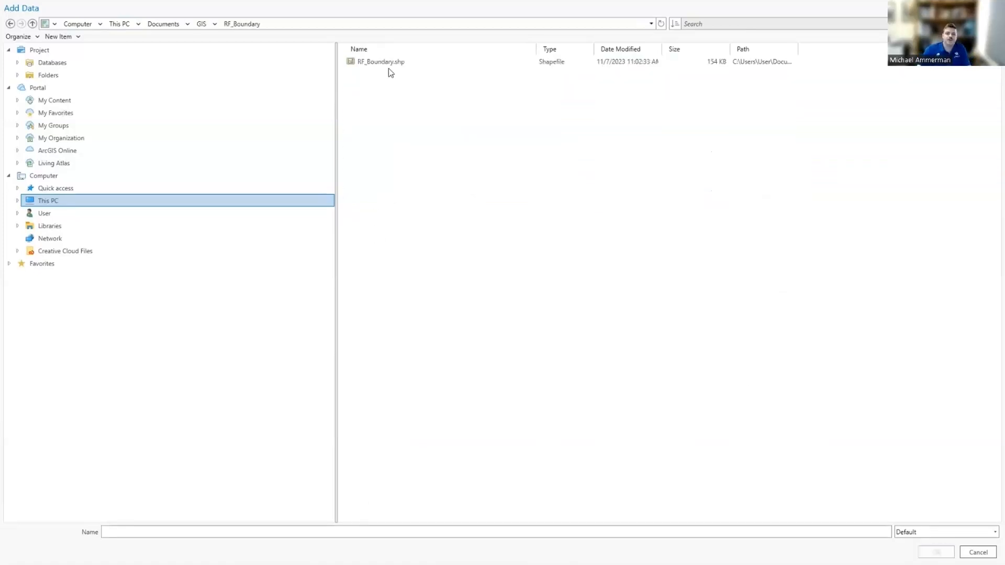
{"action": "left_click", "coordinate": [389, 68]}
{"action": "left_click", "coordinate": [935, 552]}
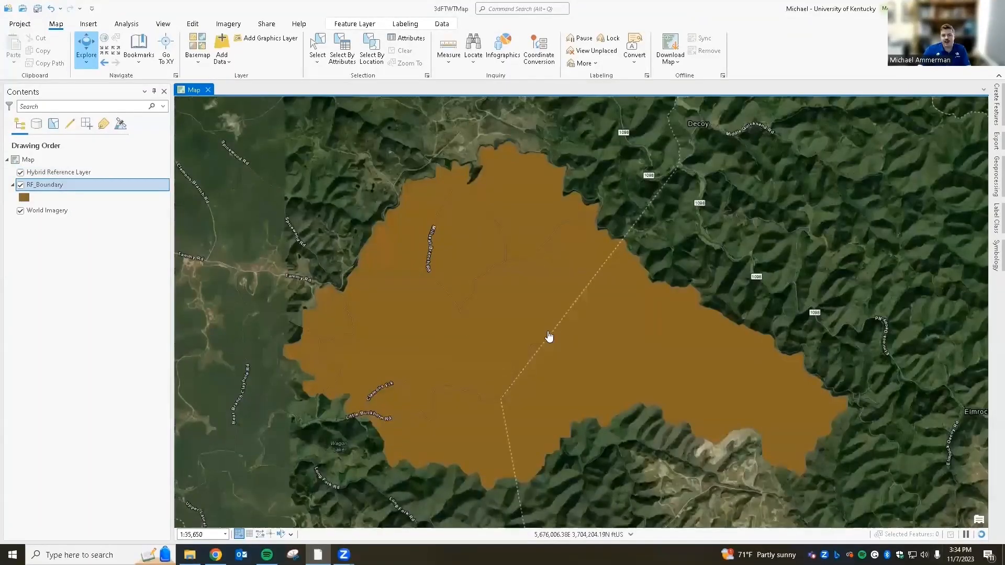
Symbolize the RF_Boundary polygon as an unfilled black outline with a 3 pt outline width
{"action": "scroll", "coordinate": [549, 336], "scroll_direction": "down", "scroll_amount": 4}
{"action": "scroll", "coordinate": [478, 356], "scroll_direction": "up", "scroll_amount": 2}
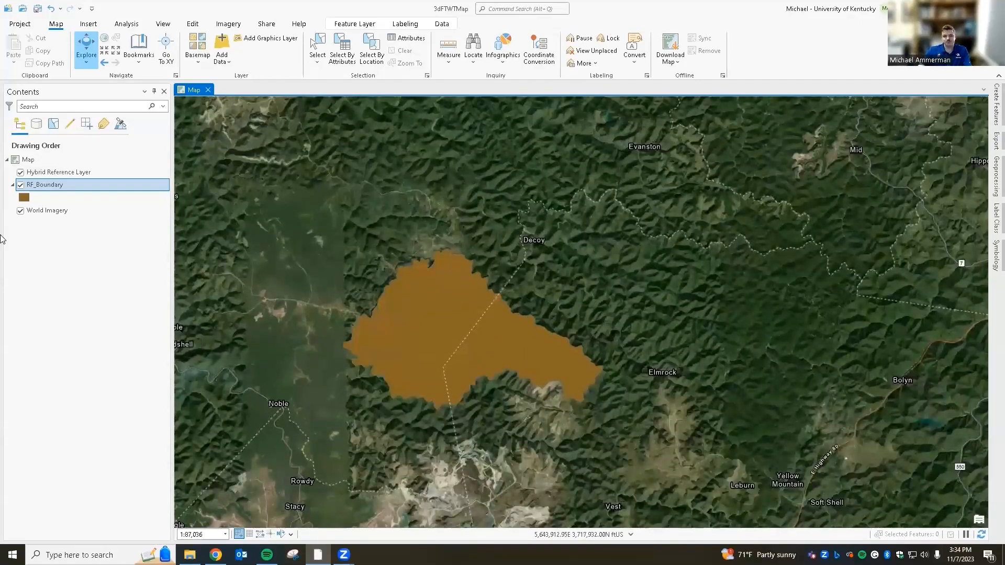
{"action": "left_click", "coordinate": [25, 198]}
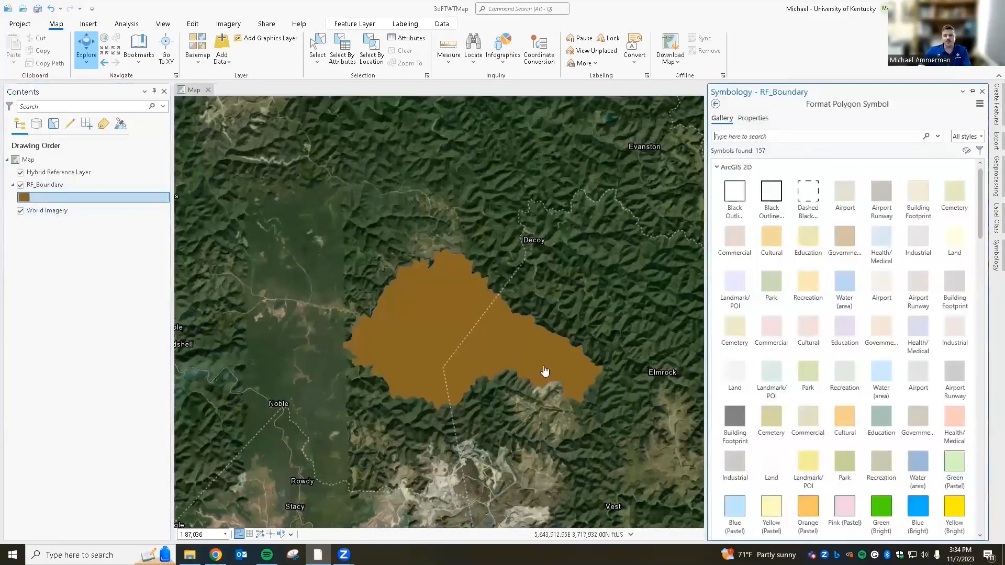
{"action": "left_click", "coordinate": [732, 203]}
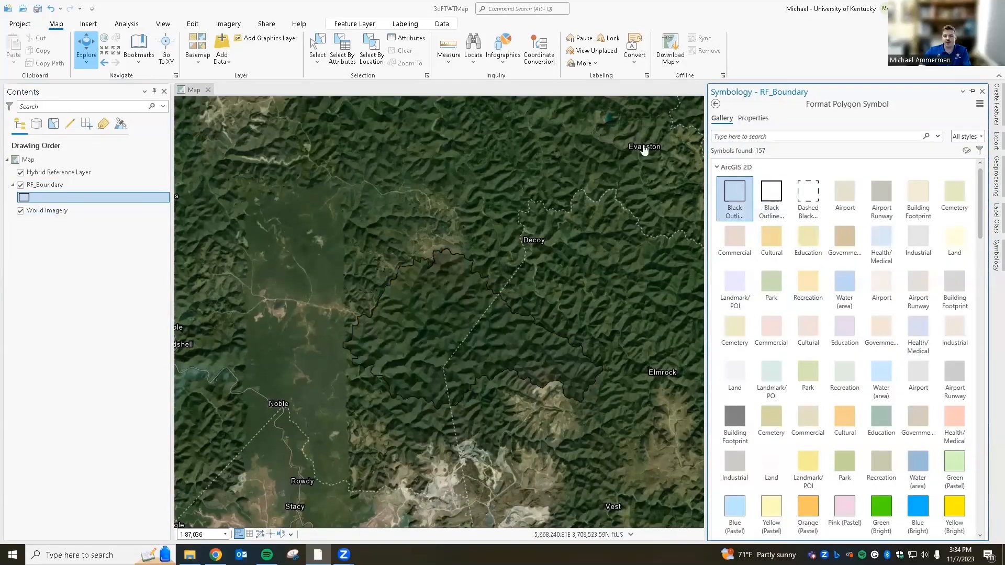
{"action": "left_click", "coordinate": [751, 119]}
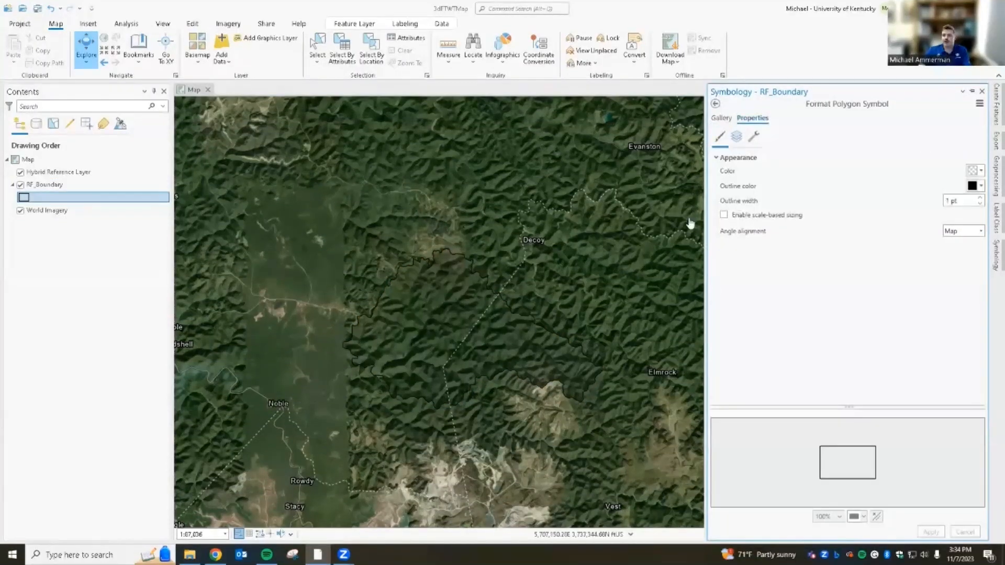
{"action": "left_click", "coordinate": [980, 198]}
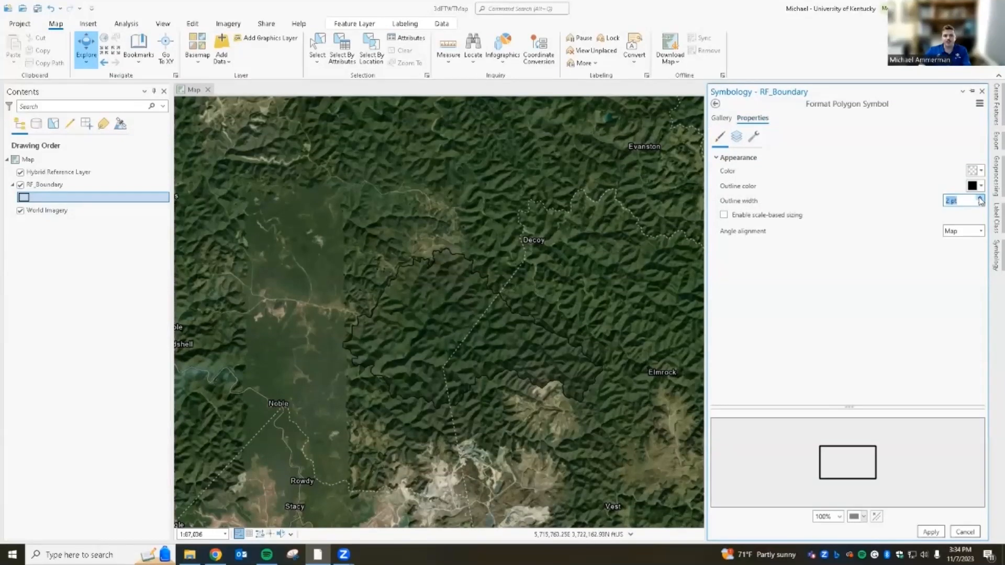
{"action": "left_click", "coordinate": [931, 532]}
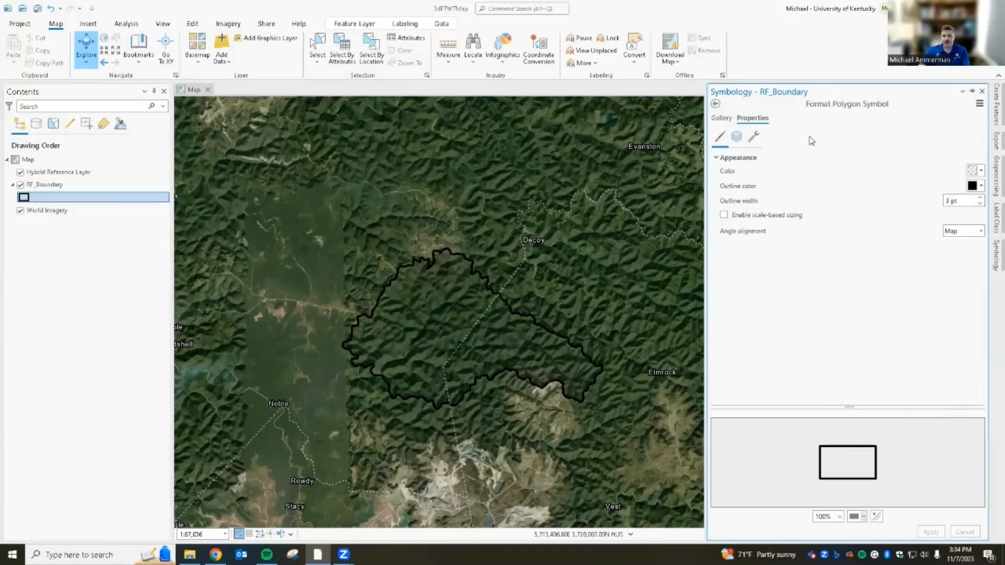
{"action": "left_click", "coordinate": [982, 91]}
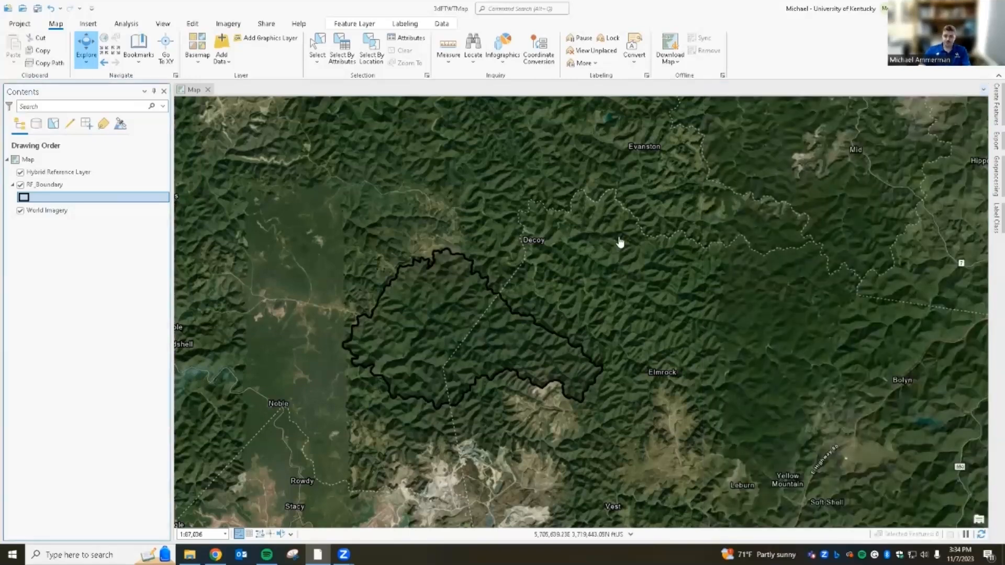
Add the newest USGS DEM, USGS_13_n38w084_20230123 (1).tif, from the Downloads folder and calculate its statistics
{"action": "left_click", "coordinate": [221, 58]}
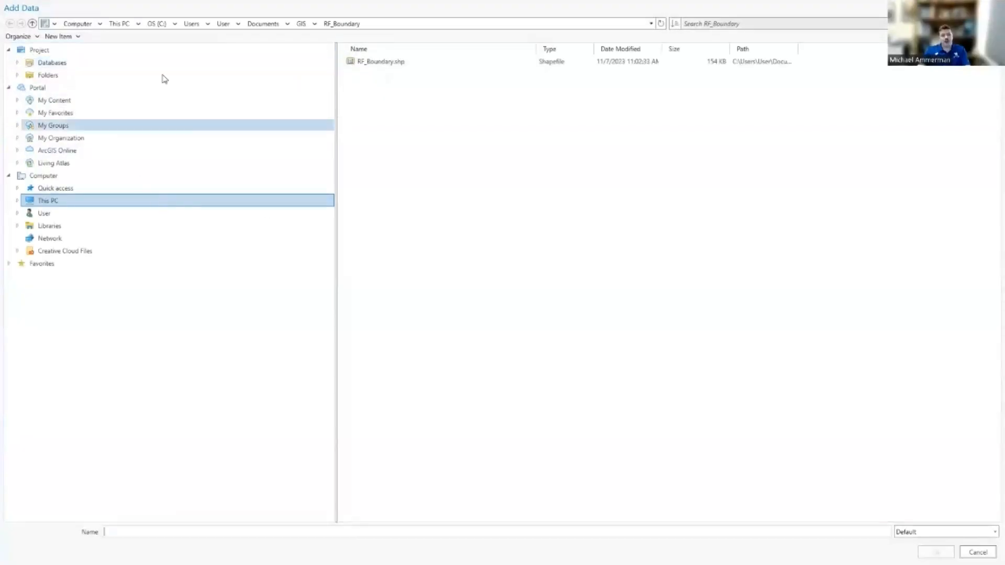
{"action": "left_click", "coordinate": [271, 24]}
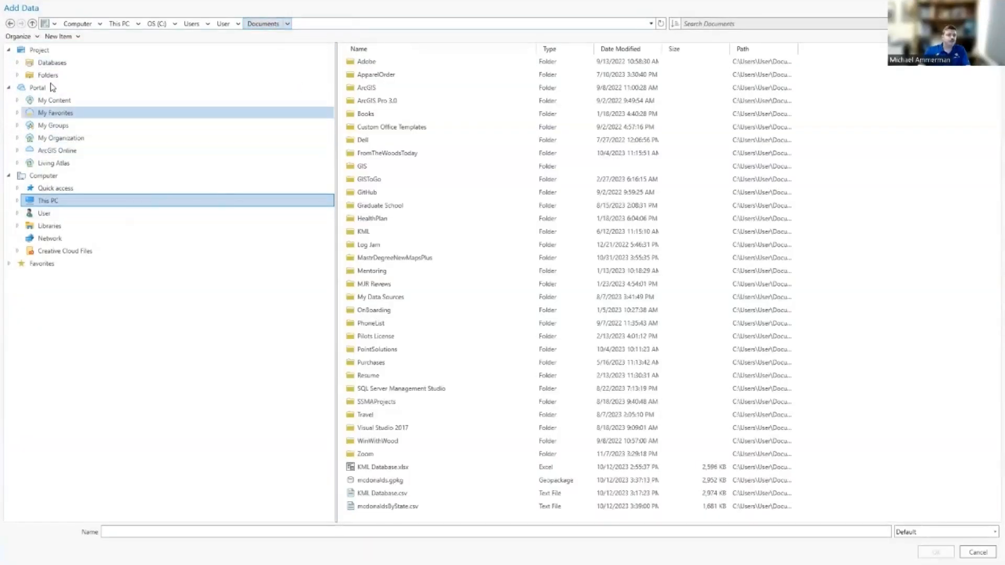
{"action": "left_click", "coordinate": [54, 201]}
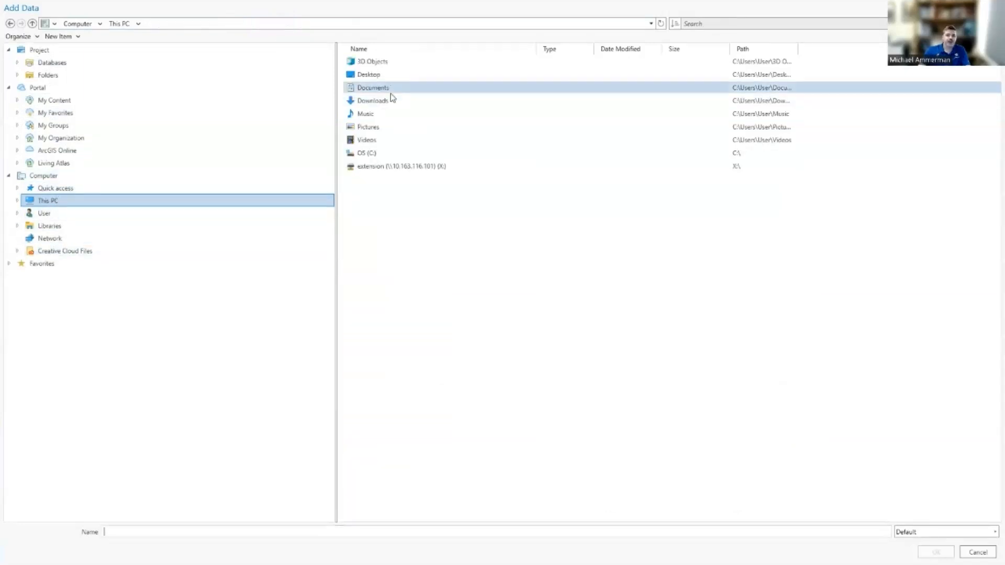
{"action": "left_click", "coordinate": [406, 103]}
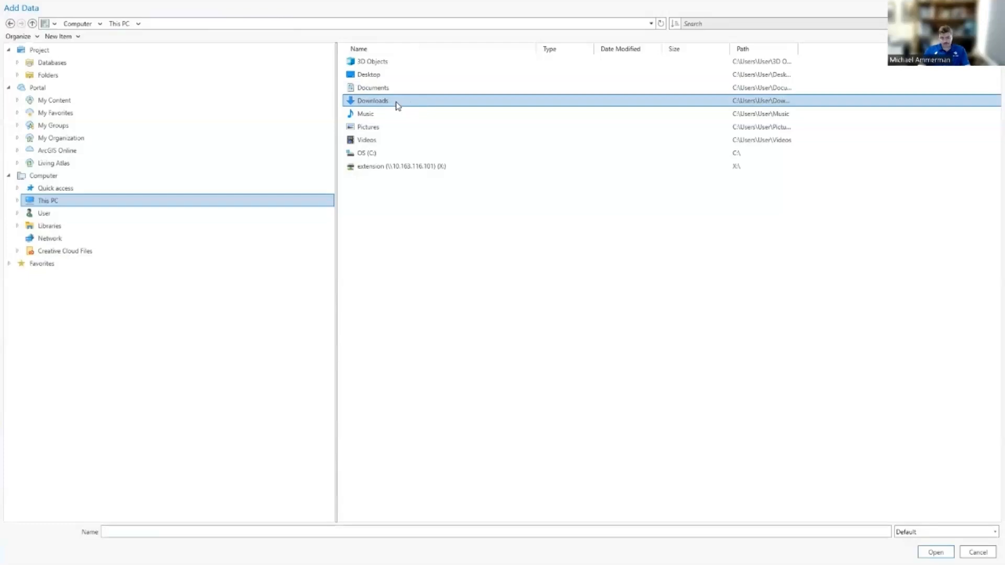
{"action": "double_click", "coordinate": [397, 105]}
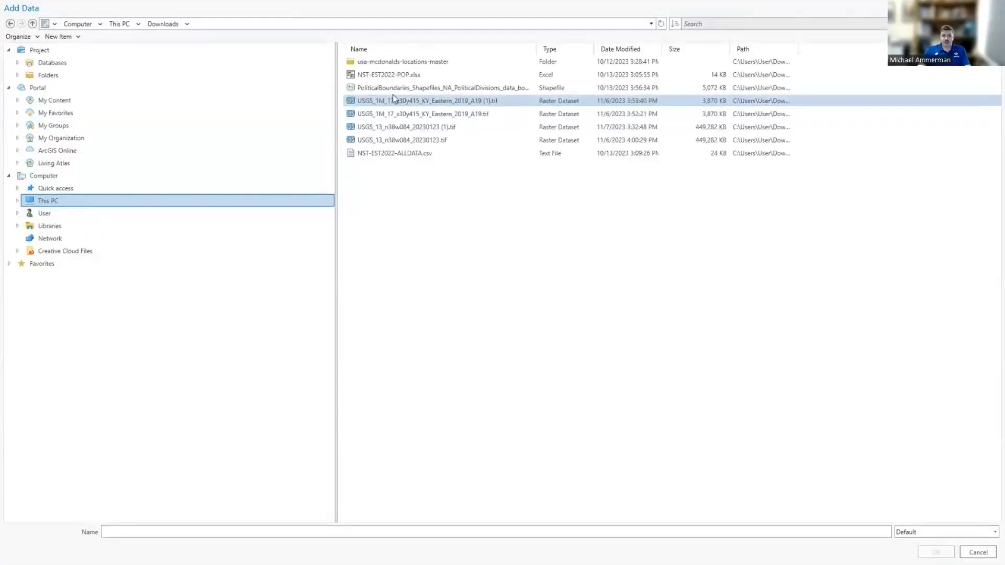
{"action": "left_click", "coordinate": [634, 48]}
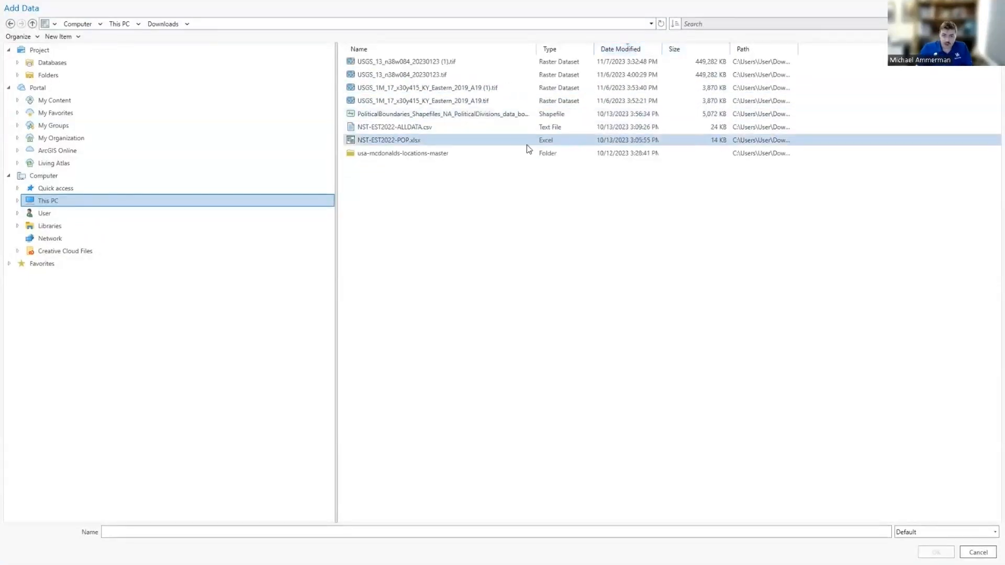
{"action": "left_click", "coordinate": [477, 64]}
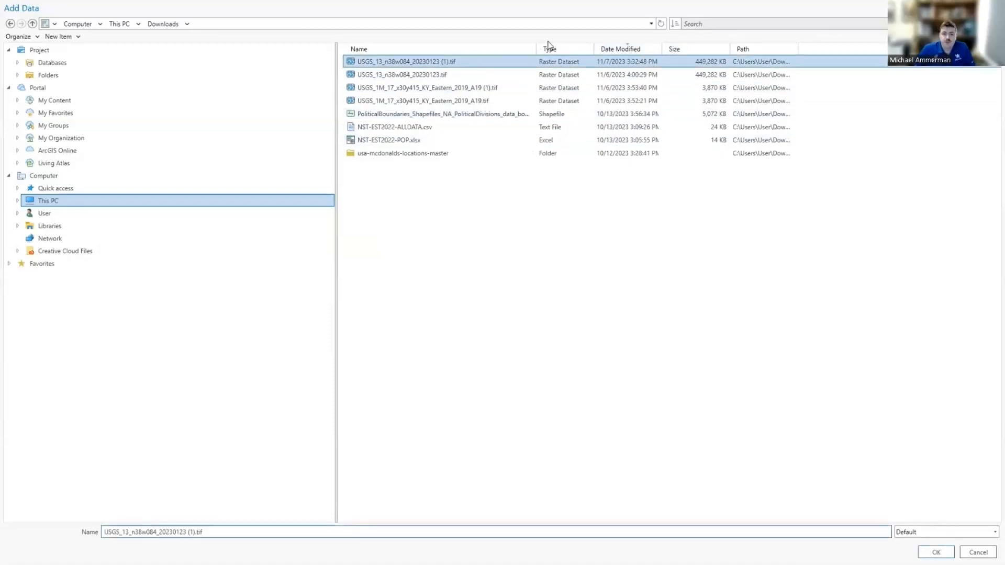
{"action": "left_click", "coordinate": [935, 552]}
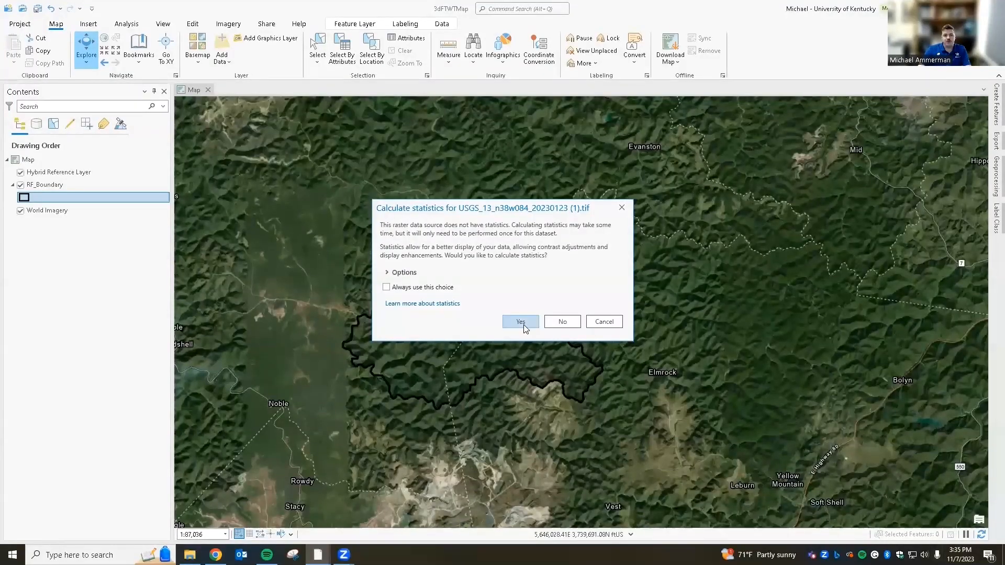
{"action": "left_click", "coordinate": [521, 321]}
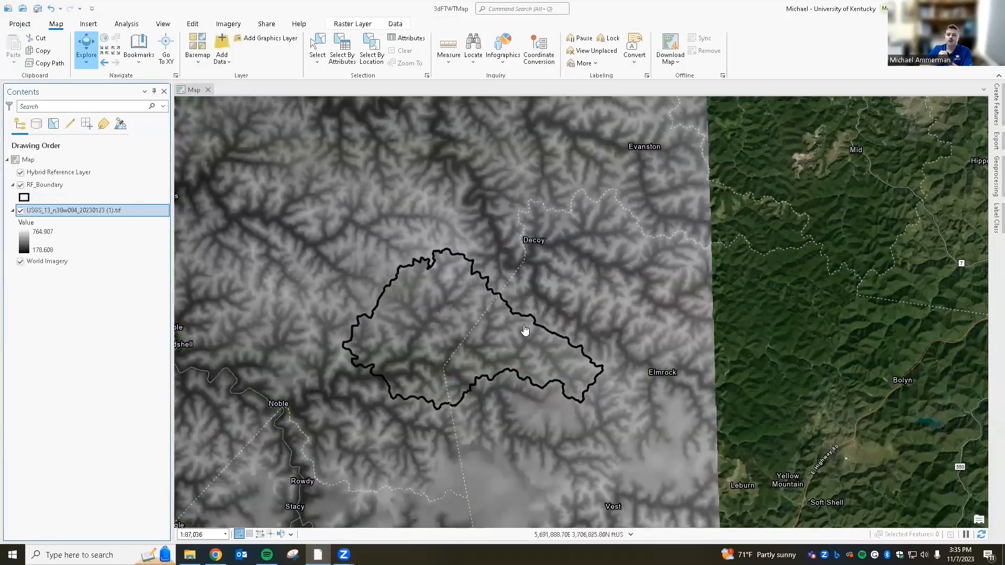
Examine the DEM's full extent across eastern Kentucky and its elevation detail in and around the RF_Boundary outline
{"action": "scroll", "coordinate": [464, 302], "scroll_direction": "up", "scroll_amount": 2}
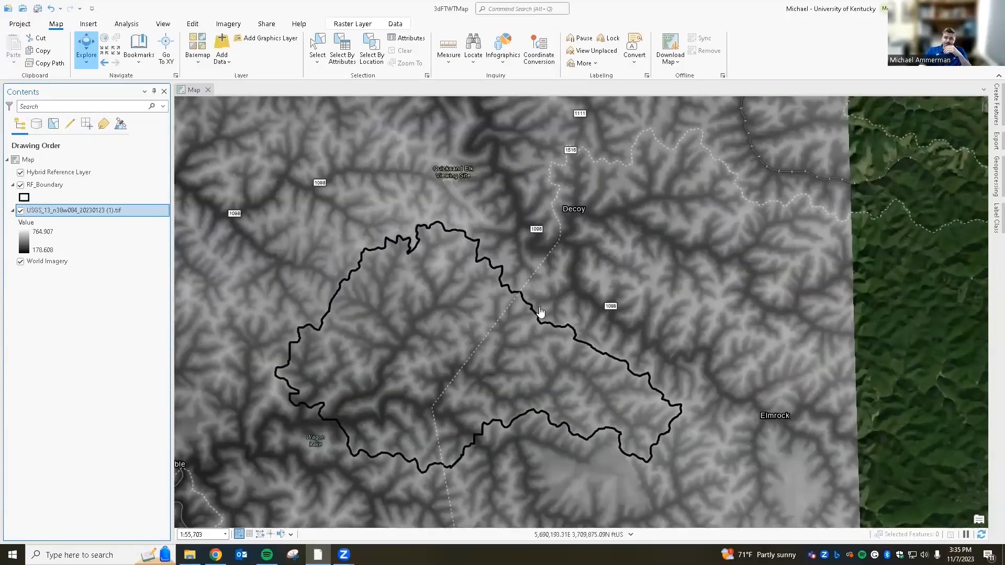
{"action": "left_click_drag", "start_coordinate": [452, 434], "coordinate": [674, 385]}
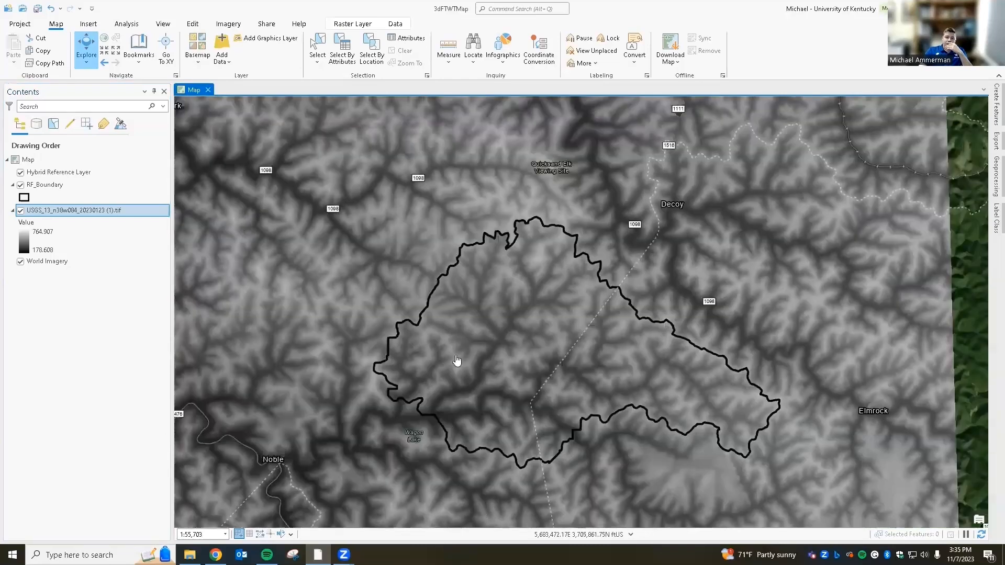
{"action": "scroll", "coordinate": [457, 357], "scroll_direction": "down", "scroll_amount": 1}
{"action": "scroll", "coordinate": [460, 354], "scroll_direction": "down", "scroll_amount": 2}
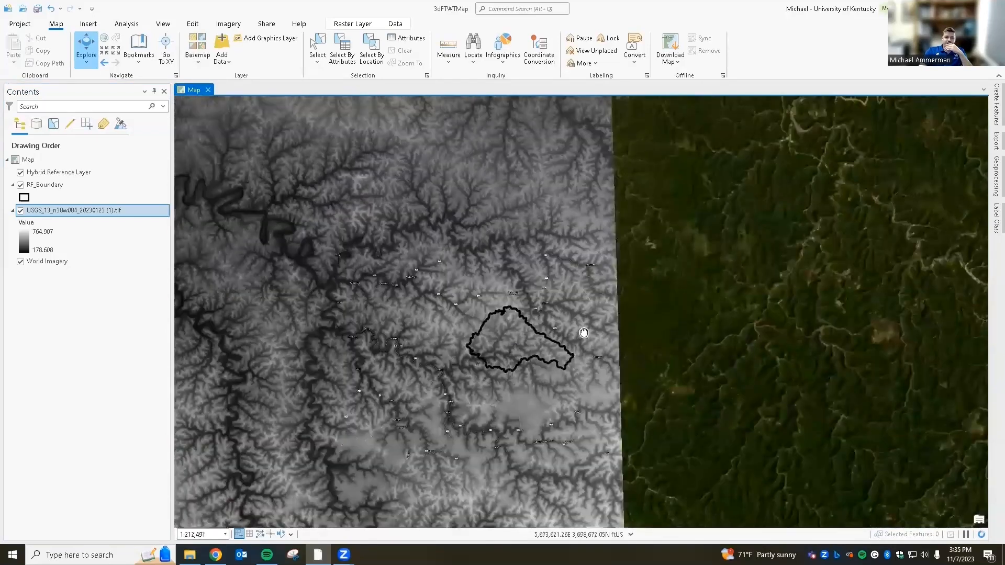
{"action": "scroll", "coordinate": [579, 332], "scroll_direction": "down", "scroll_amount": 1}
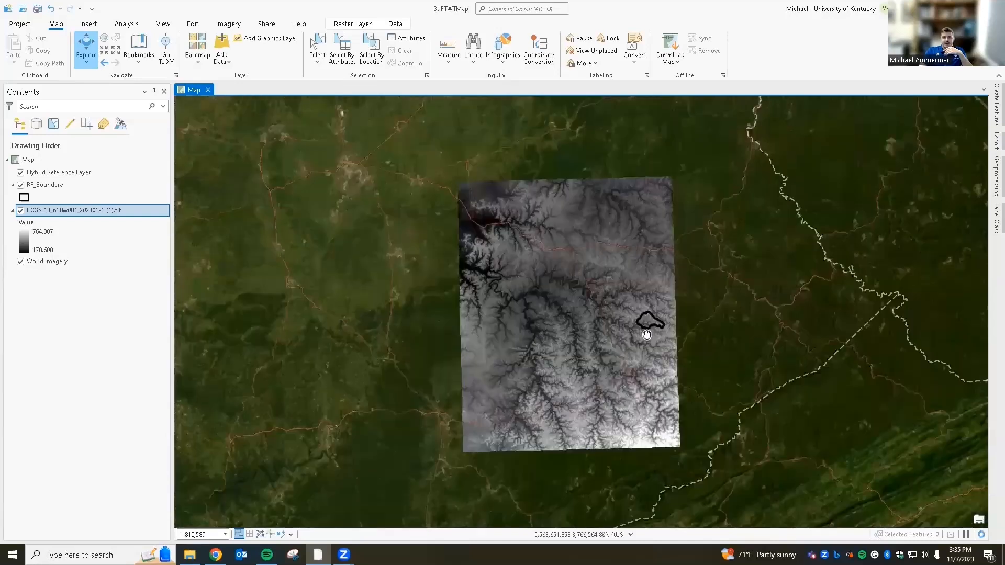
{"action": "scroll", "coordinate": [646, 335], "scroll_direction": "down", "scroll_amount": 1}
{"action": "left_click_drag", "start_coordinate": [542, 161], "coordinate": [652, 246]}
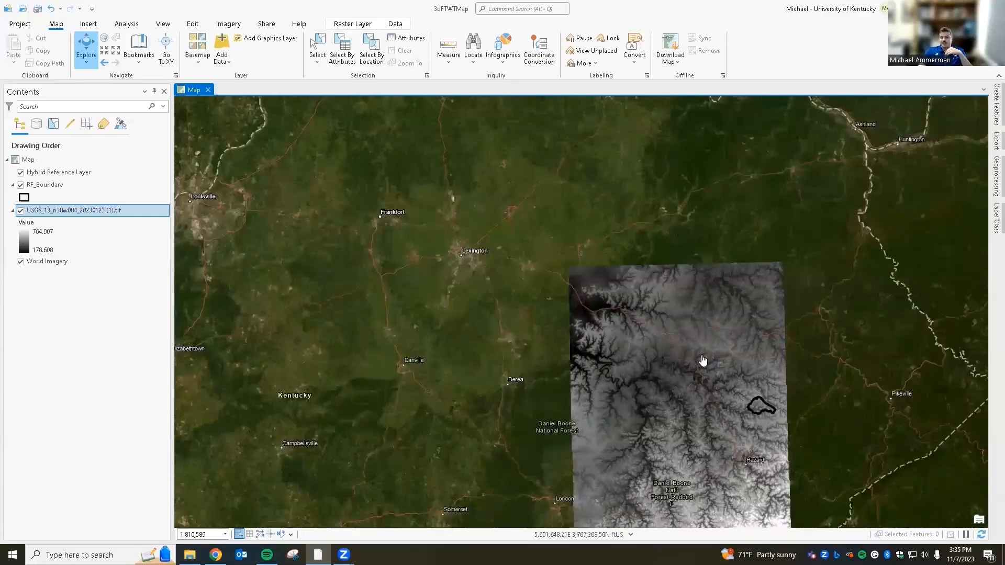
{"action": "left_click_drag", "start_coordinate": [716, 338], "coordinate": [704, 285]}
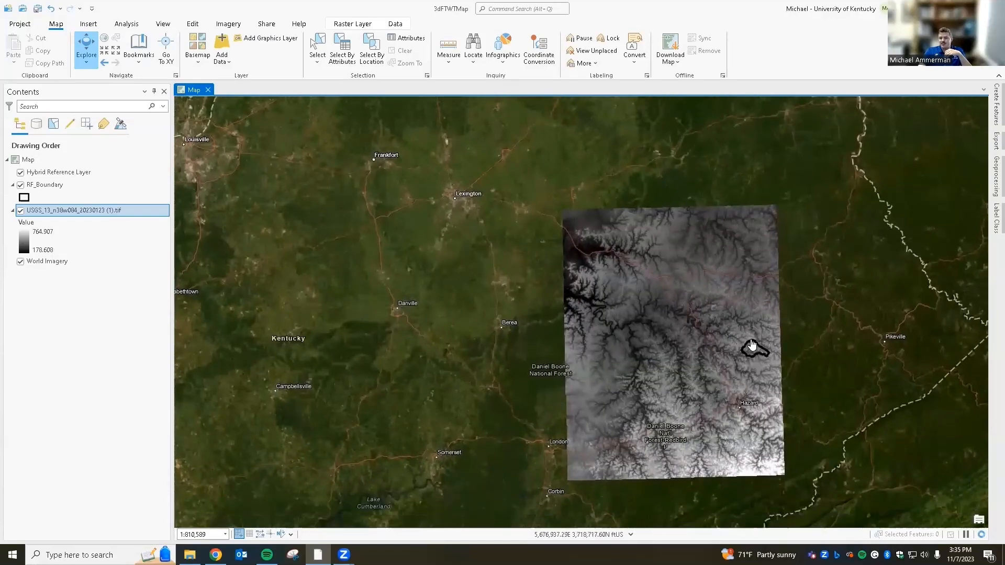
{"action": "scroll", "coordinate": [760, 352], "scroll_direction": "up", "scroll_amount": 3}
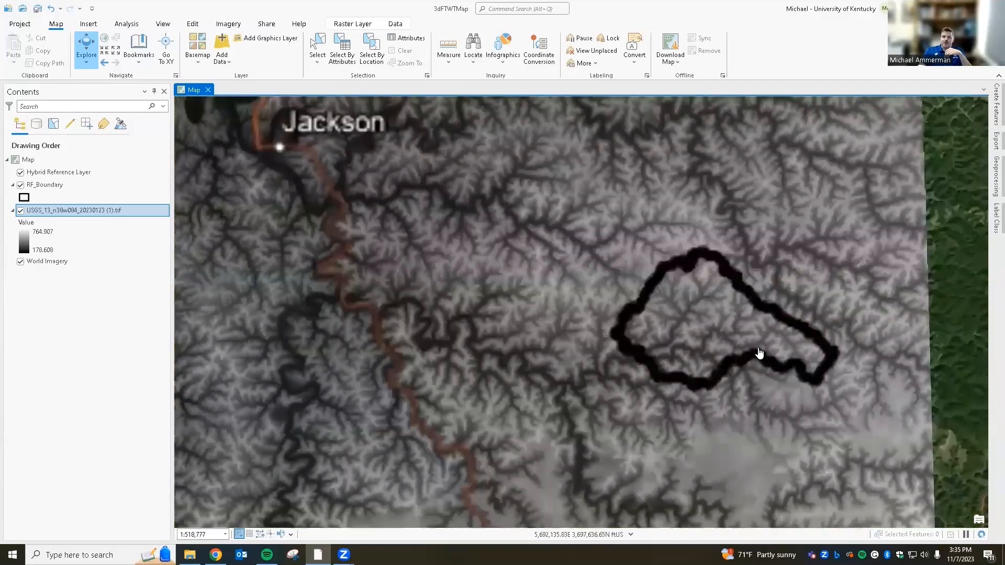
{"action": "left_click_drag", "start_coordinate": [738, 237], "coordinate": [662, 265]}
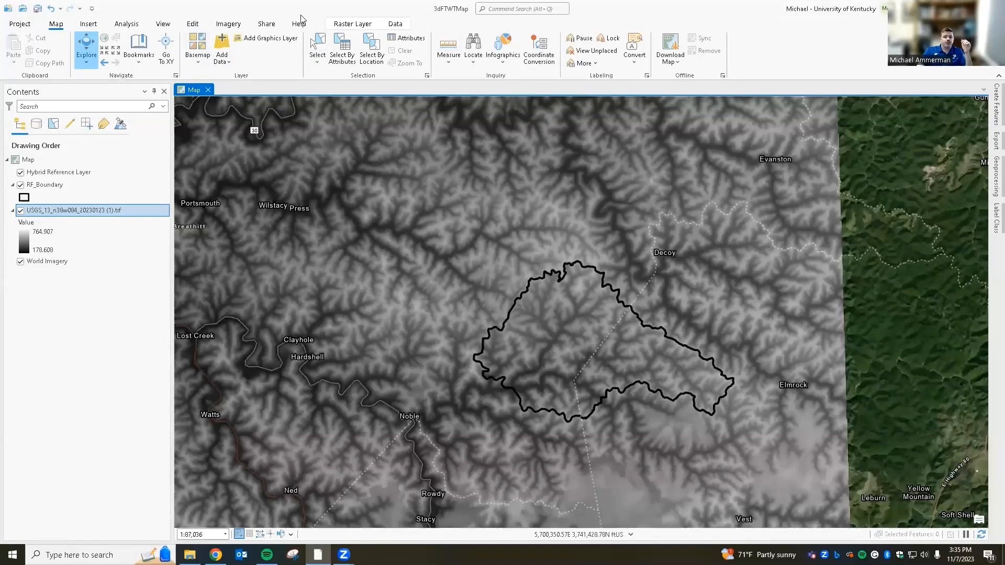
Search the raster functions for "clip" and open the Clip function's parameters
{"action": "left_click", "coordinate": [127, 24]}
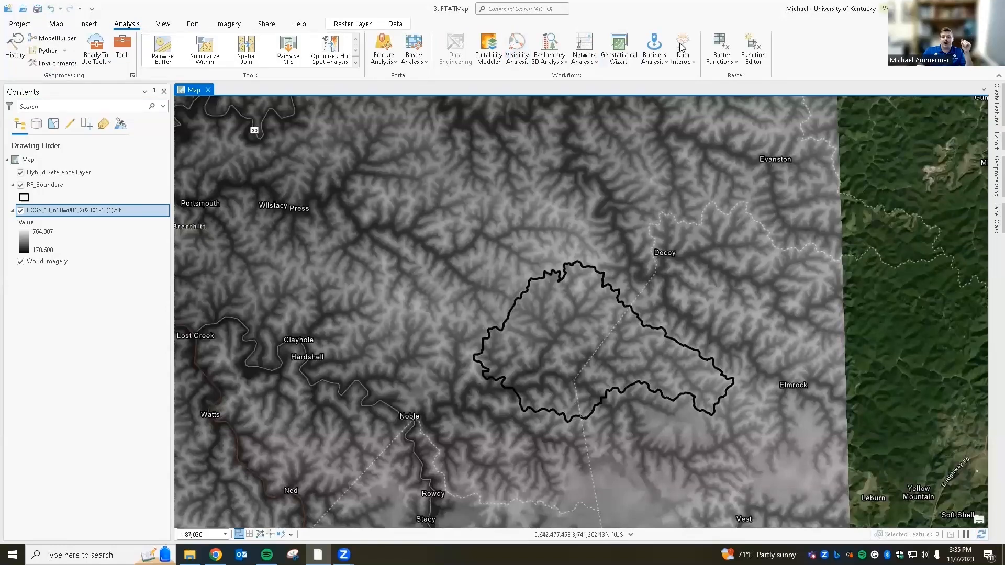
{"action": "left_click", "coordinate": [722, 57]}
{"action": "left_click", "coordinate": [727, 83]}
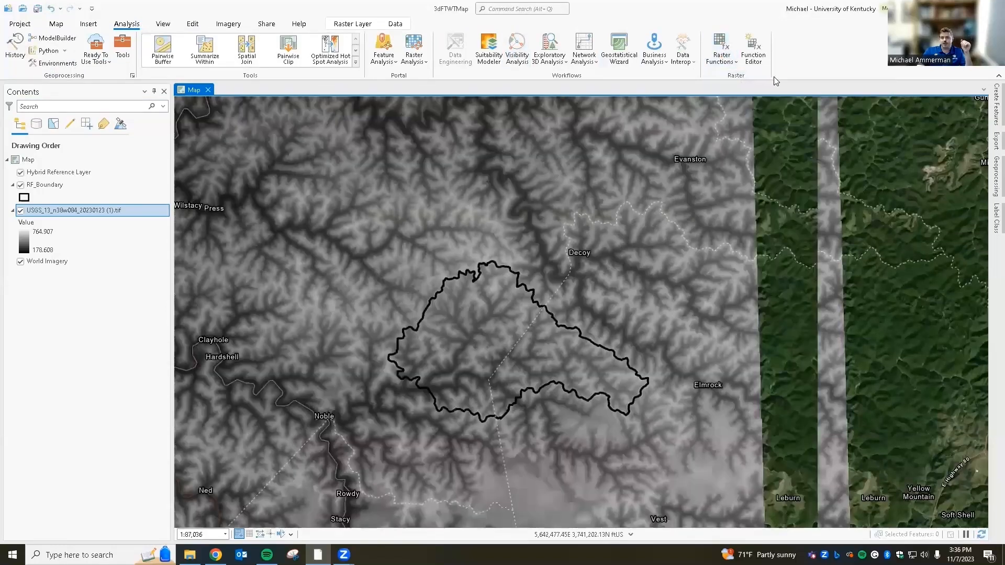
{"action": "left_click", "coordinate": [863, 106]}
{"action": "type", "text": "clip"}
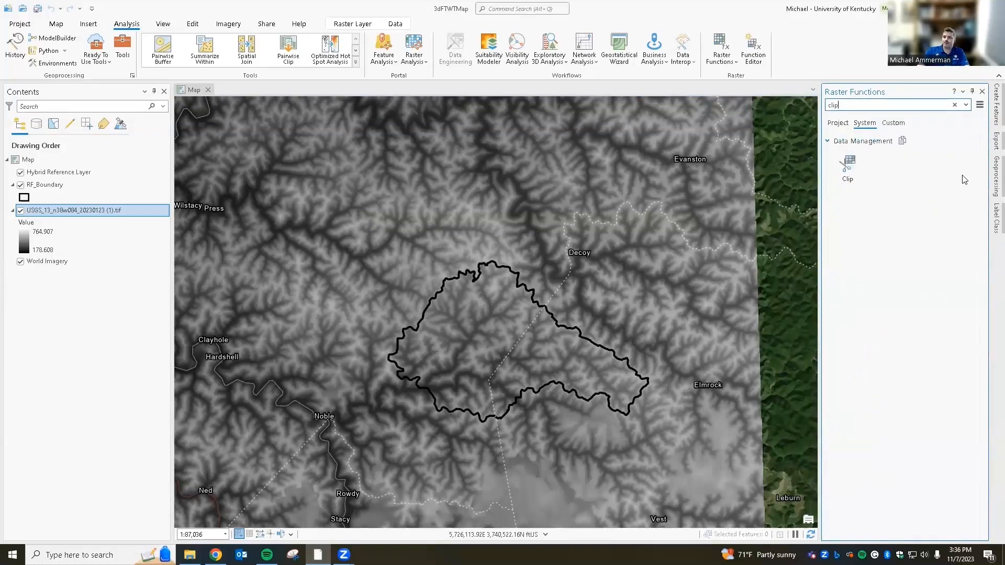
{"action": "left_click", "coordinate": [847, 167]}
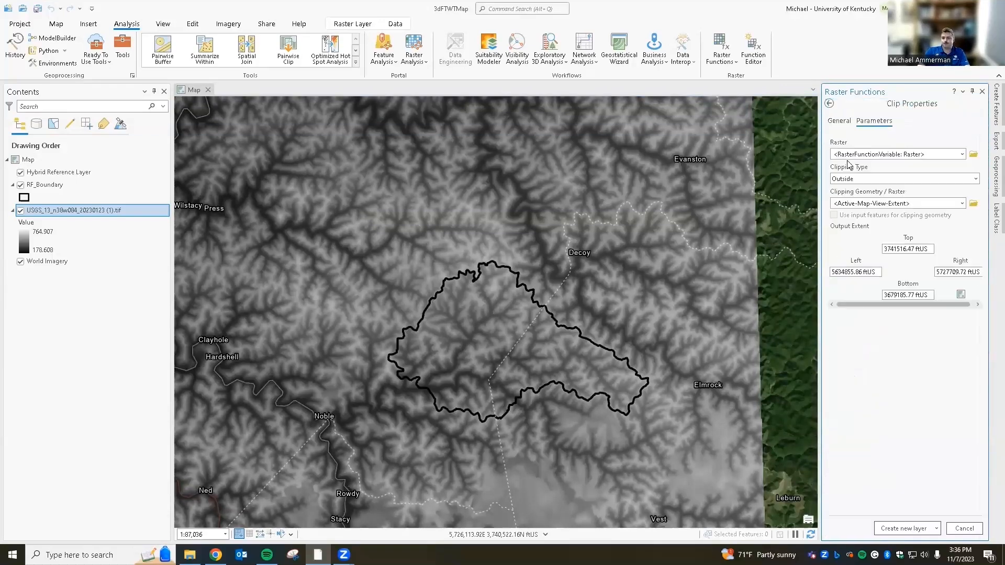
Try clipping USGS_13_n38w084_20230123 (1).tif with clipping type Inside and RF_Boundary as the clipping geometry, creating a new layer
{"action": "left_click", "coordinate": [962, 153]}
{"action": "left_click", "coordinate": [890, 166]}
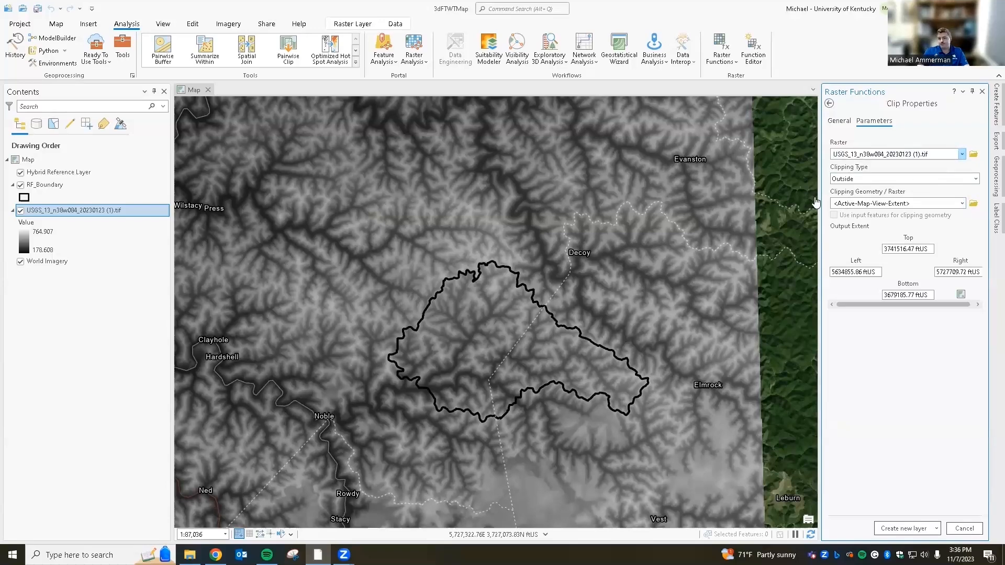
{"action": "left_click", "coordinate": [976, 179]}
{"action": "left_click", "coordinate": [926, 203]}
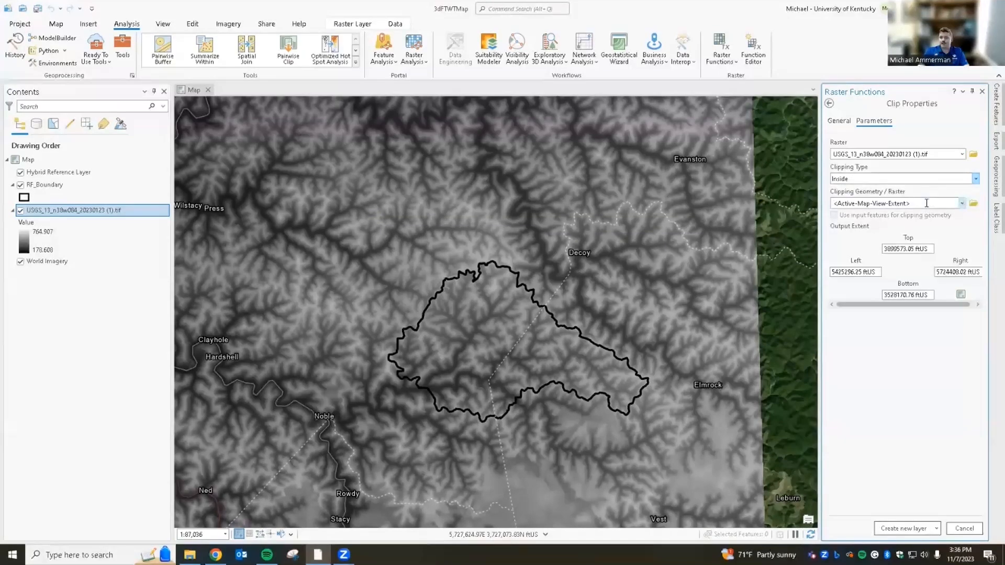
{"action": "left_click", "coordinate": [962, 204]}
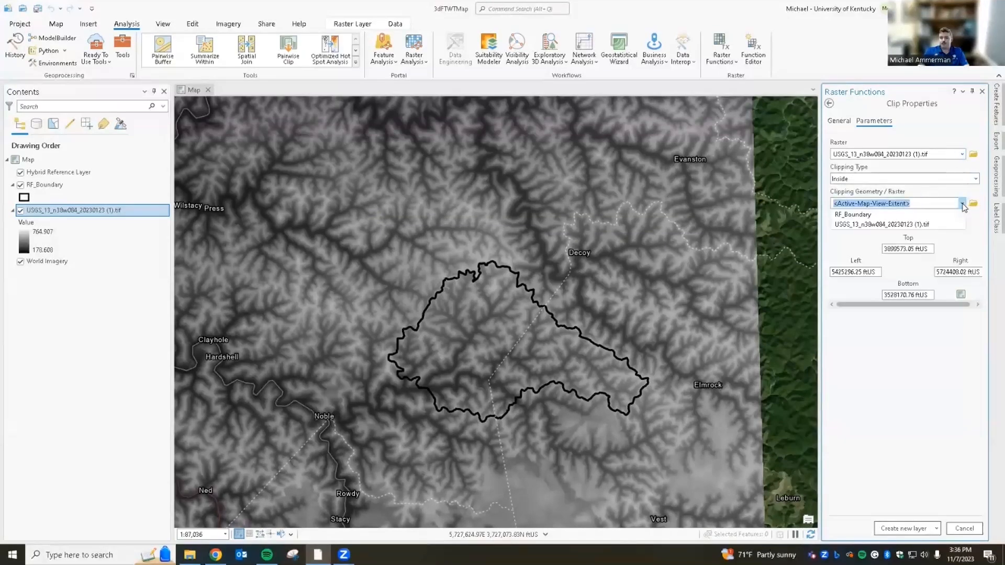
{"action": "left_click", "coordinate": [868, 215]}
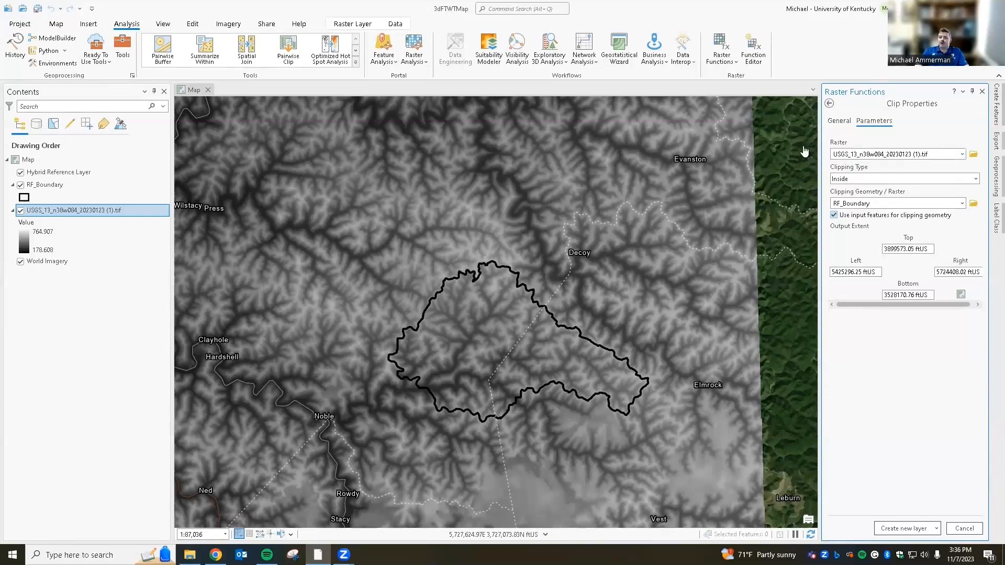
{"action": "left_click", "coordinate": [836, 121]}
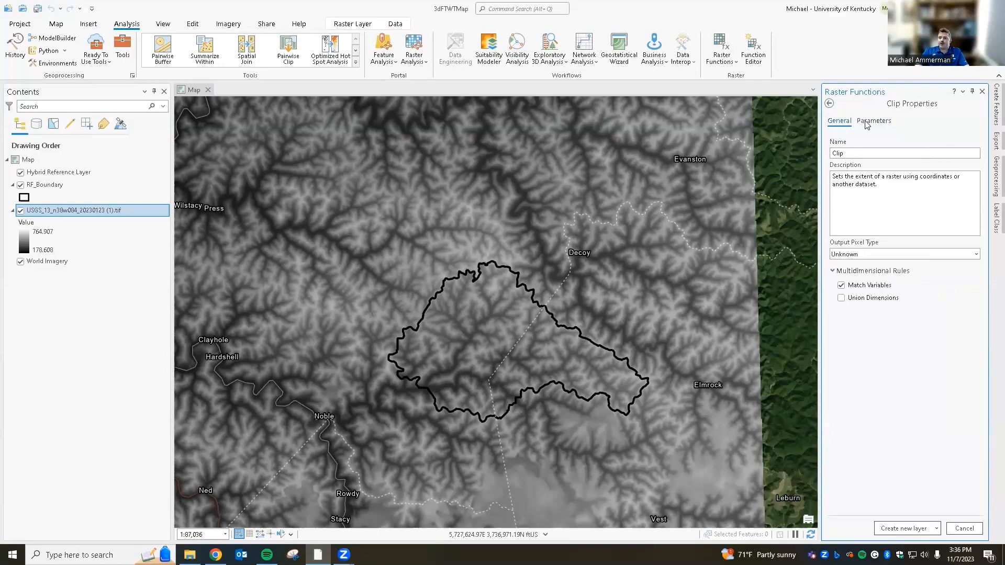
{"action": "left_click", "coordinate": [878, 123]}
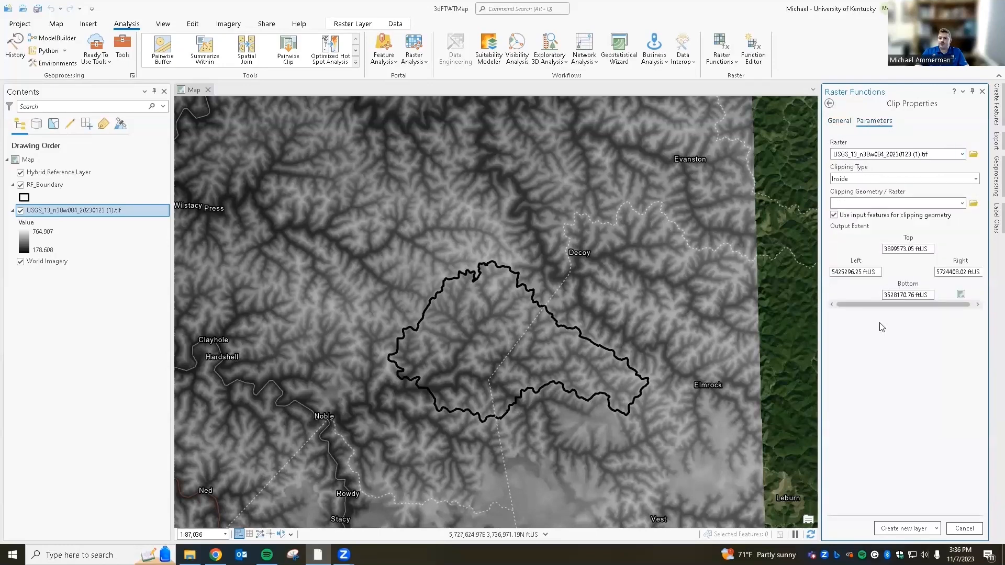
{"action": "left_click", "coordinate": [910, 531]}
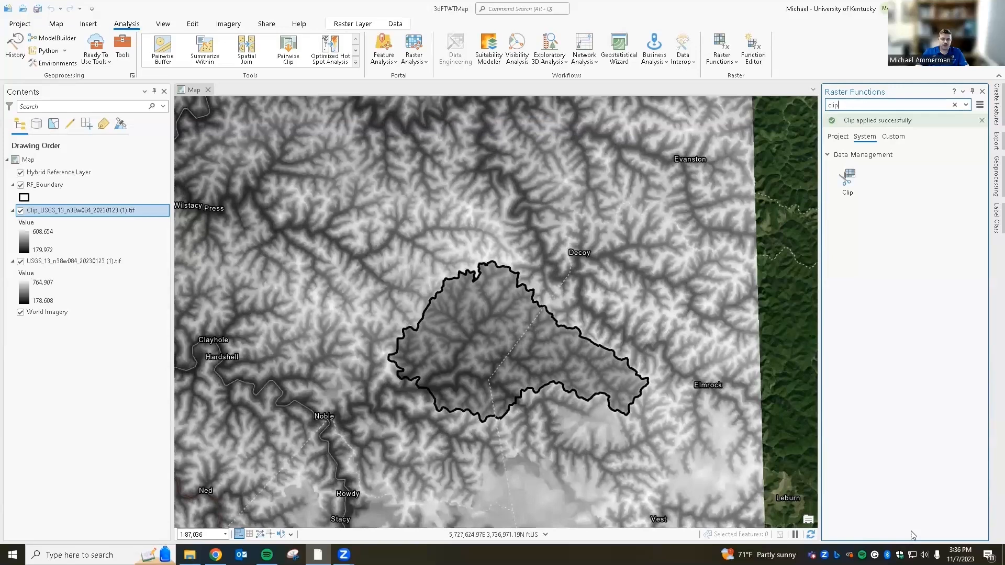
Check the clipped raster with the original DEM hidden, redisplay the DEM, and remove the clipped layer
{"action": "left_click", "coordinate": [20, 262]}
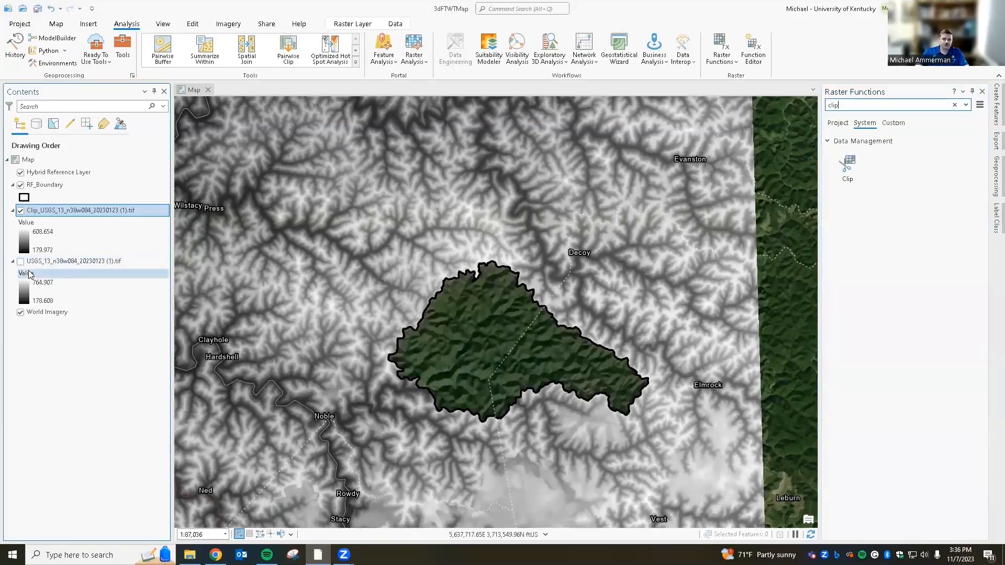
{"action": "scroll", "coordinate": [492, 360], "scroll_direction": "up", "scroll_amount": 4}
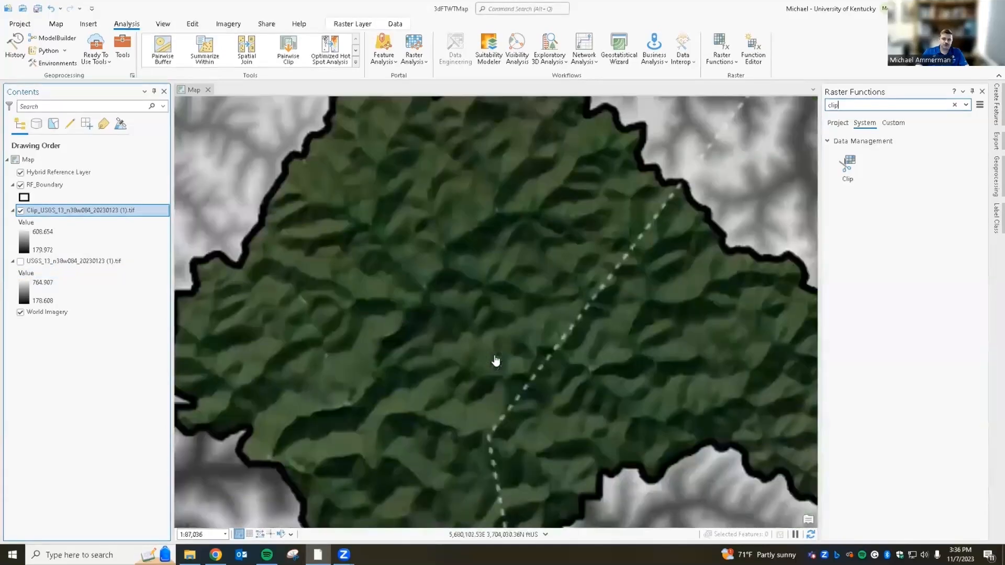
{"action": "scroll", "coordinate": [495, 360], "scroll_direction": "down", "scroll_amount": 3}
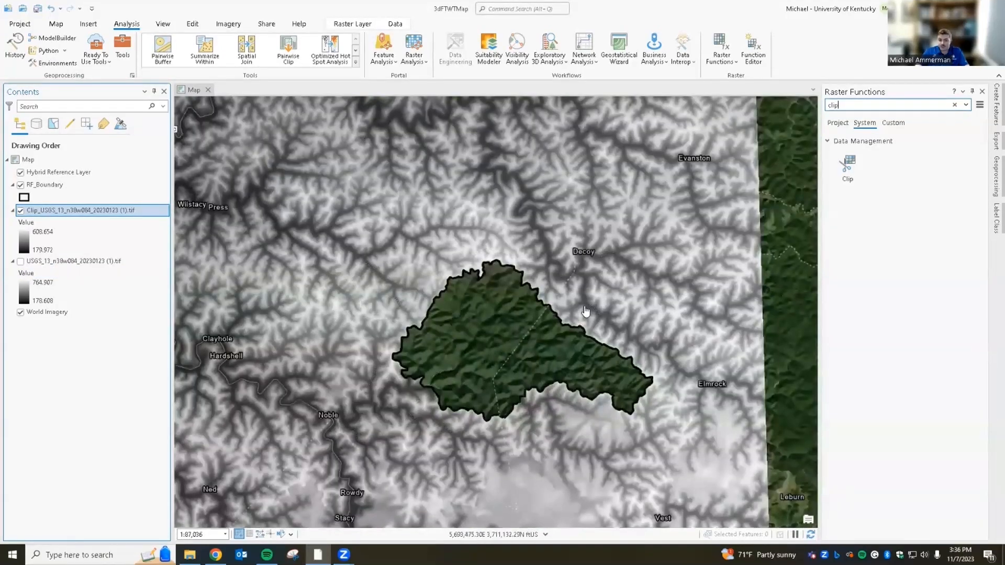
{"action": "scroll", "coordinate": [589, 274], "scroll_direction": "down", "scroll_amount": 2}
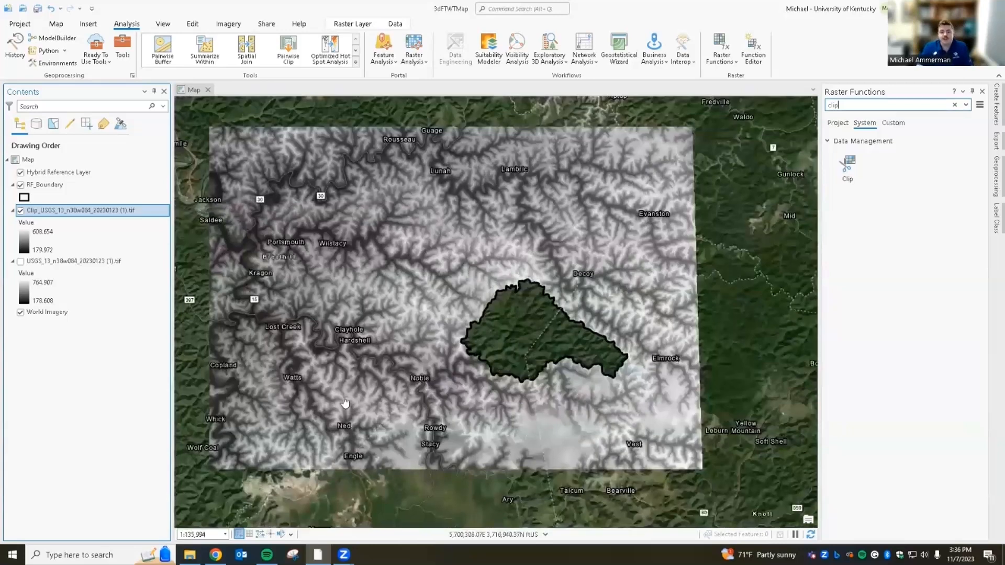
{"action": "left_click", "coordinate": [21, 261]}
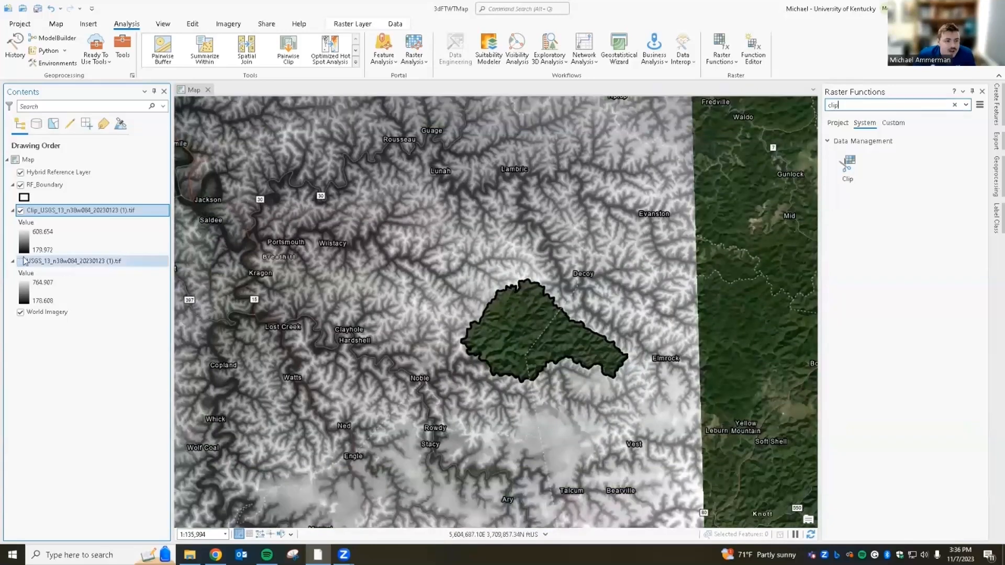
{"action": "right_click", "coordinate": [57, 210]}
{"action": "left_click", "coordinate": [95, 231]}
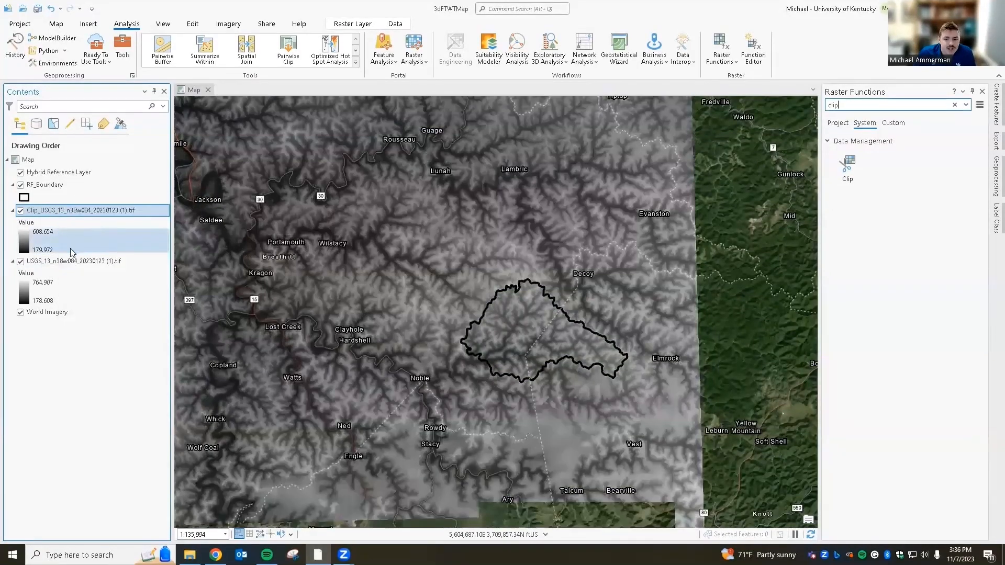
Clip USGS_13_n38w084_20230123 (1).tif into a new layer with clipping type Outside and the RF_Boundary features as clipping geometry
{"action": "left_click", "coordinate": [857, 169]}
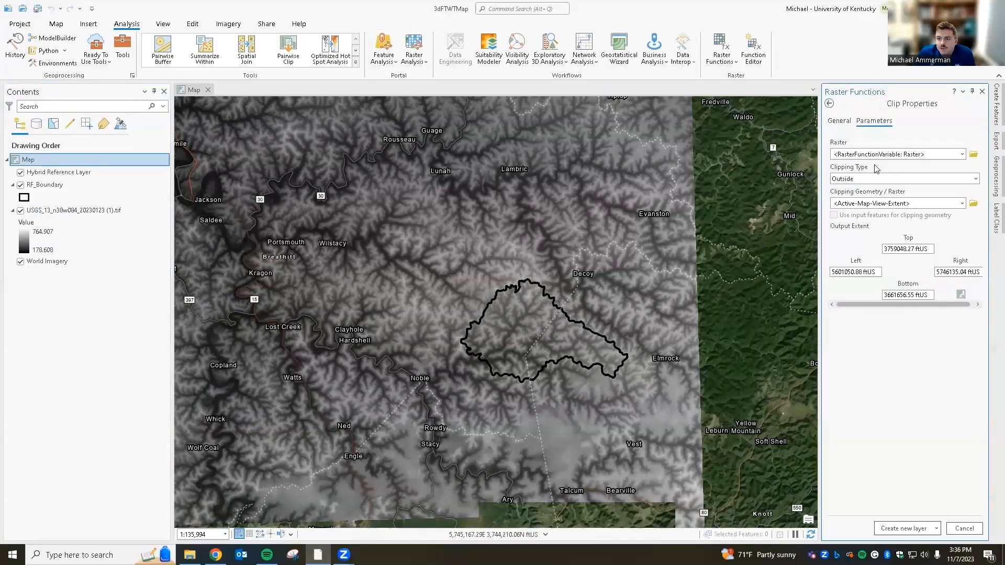
{"action": "left_click", "coordinate": [859, 182]}
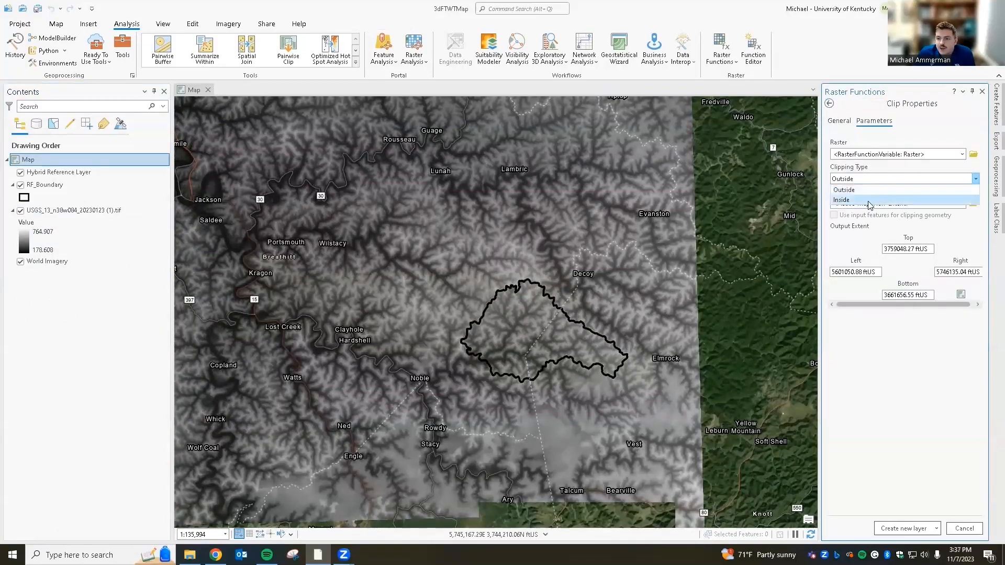
{"action": "left_click", "coordinate": [868, 201]}
{"action": "left_click", "coordinate": [844, 179]}
{"action": "left_click", "coordinate": [849, 190]}
{"action": "left_click", "coordinate": [963, 153]}
{"action": "left_click", "coordinate": [909, 167]}
{"action": "left_click", "coordinate": [963, 203]}
{"action": "left_click", "coordinate": [861, 224]}
{"action": "left_click", "coordinate": [833, 215]}
{"action": "left_click", "coordinate": [901, 529]}
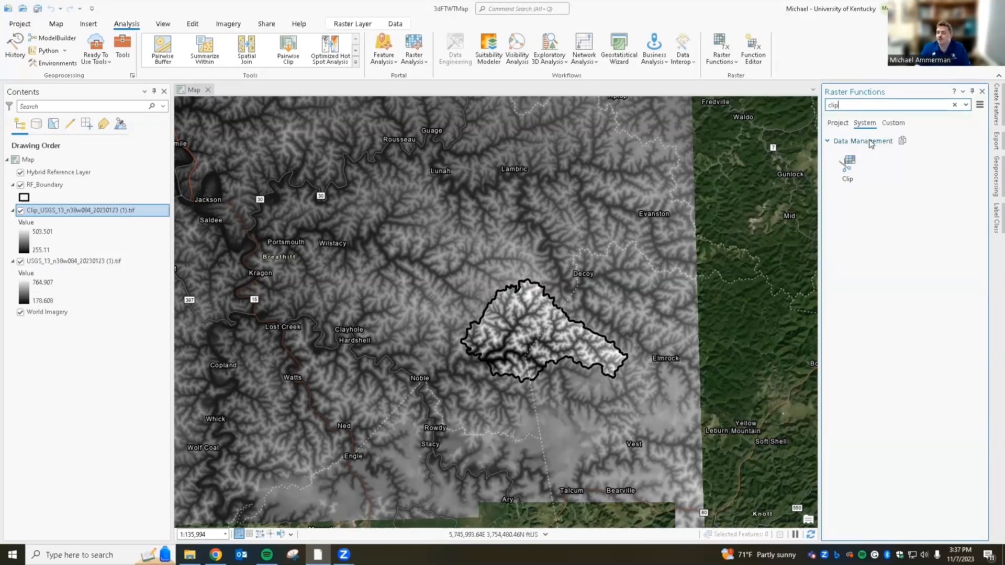
Hide the original USGS DEM layer and inspect the clipped DEM against the surrounding imagery
{"action": "left_click", "coordinate": [21, 262]}
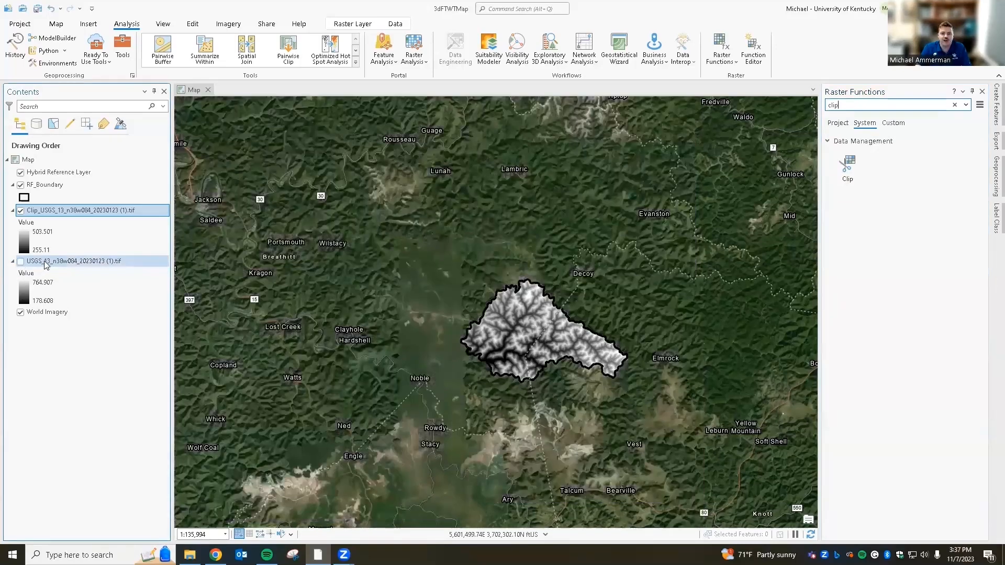
{"action": "scroll", "coordinate": [554, 337], "scroll_direction": "up", "scroll_amount": 1}
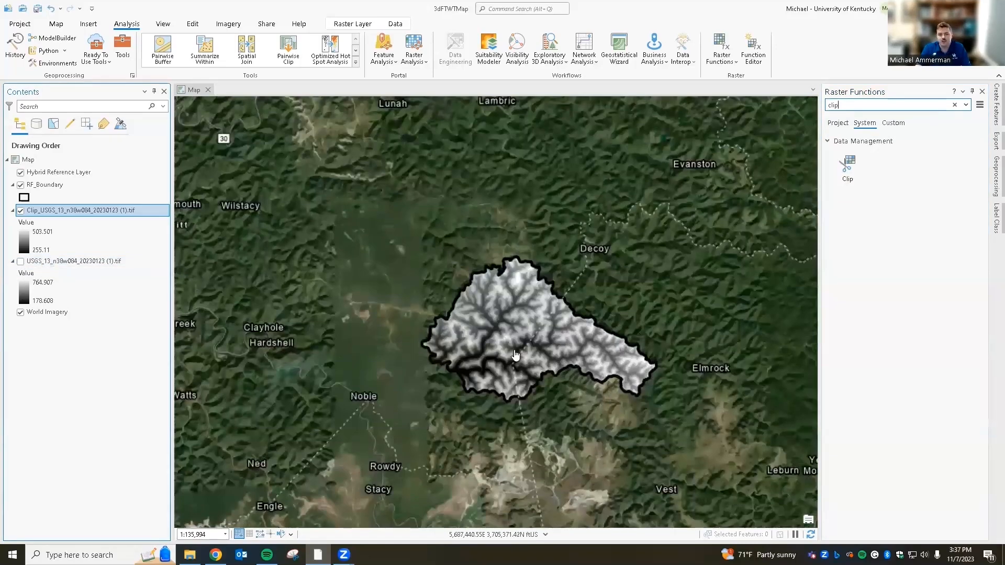
{"action": "scroll", "coordinate": [547, 331], "scroll_direction": "up", "scroll_amount": 1}
{"action": "scroll", "coordinate": [547, 332], "scroll_direction": "down", "scroll_amount": 2}
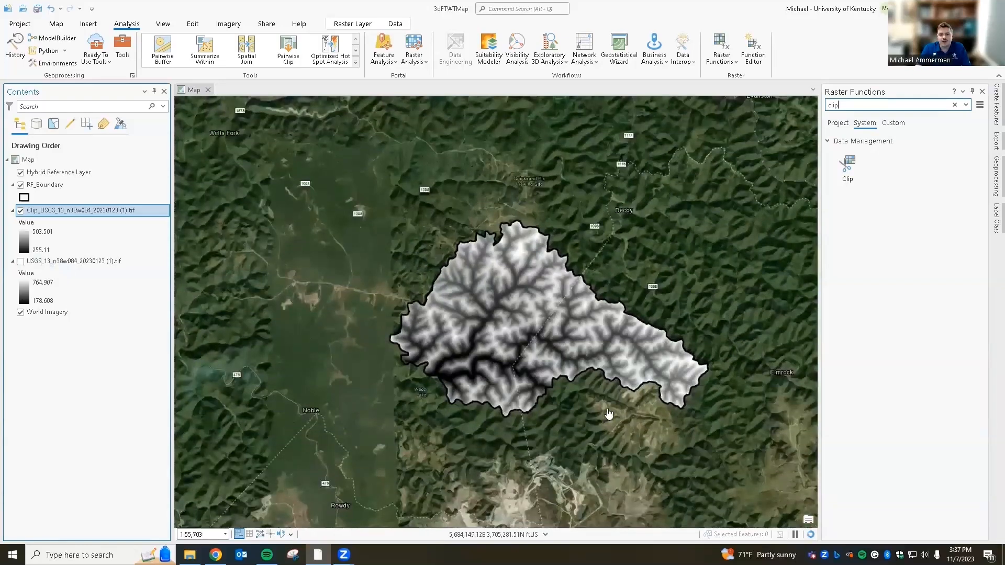
{"action": "scroll", "coordinate": [538, 196], "scroll_direction": "down", "scroll_amount": 1}
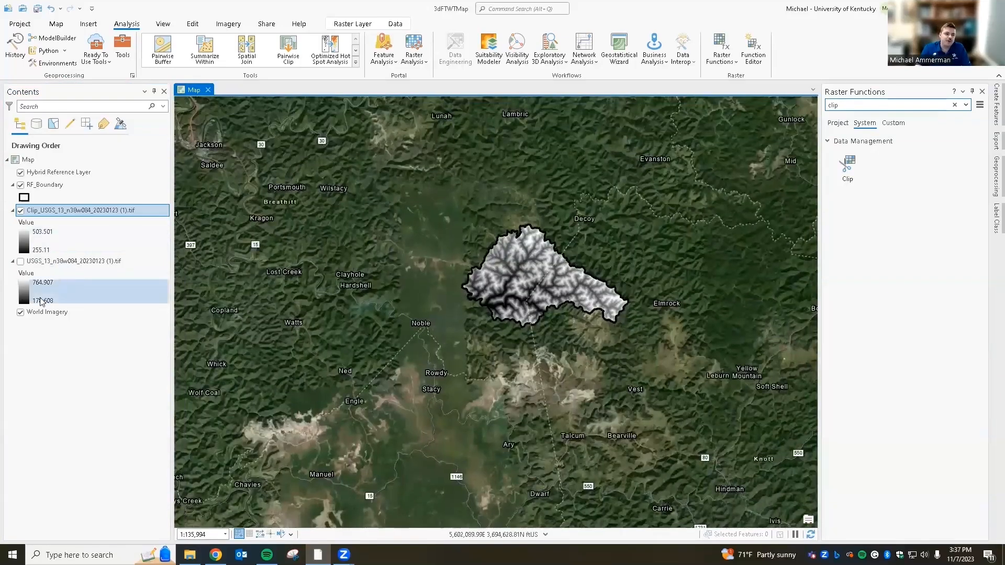
Hide the World Imagery and Hybrid Reference Layer basemaps and inspect the clipped DEM on its own
{"action": "left_click", "coordinate": [20, 312]}
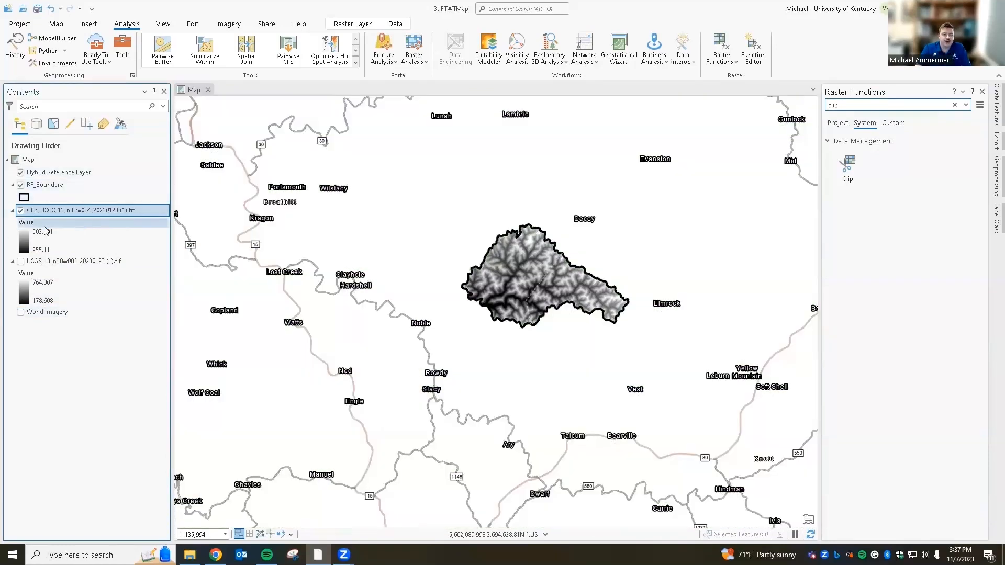
{"action": "left_click", "coordinate": [21, 172]}
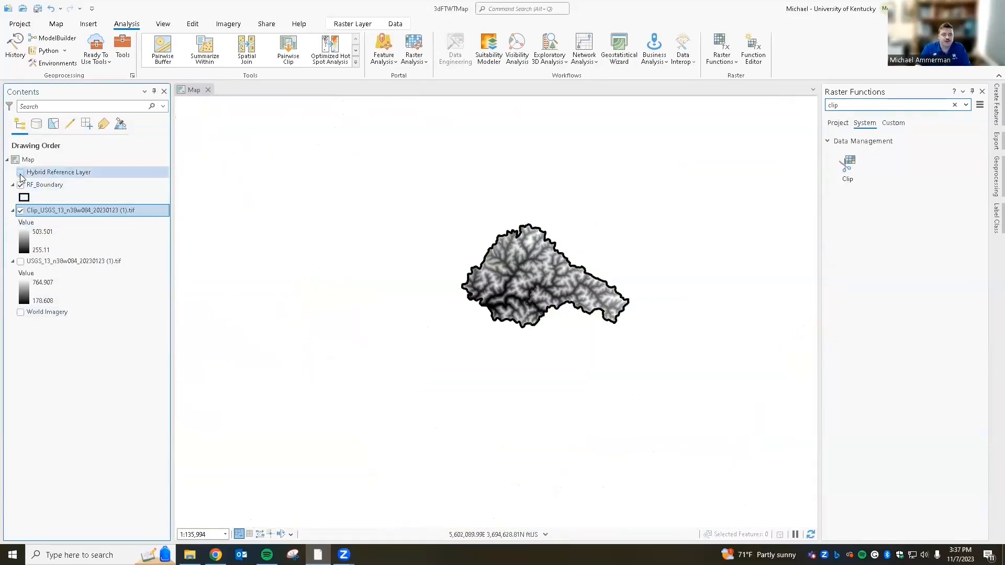
{"action": "left_click_drag", "start_coordinate": [568, 321], "coordinate": [536, 366]}
{"action": "scroll", "coordinate": [504, 327], "scroll_direction": "up", "scroll_amount": 3}
{"action": "scroll", "coordinate": [565, 327], "scroll_direction": "up", "scroll_amount": 2}
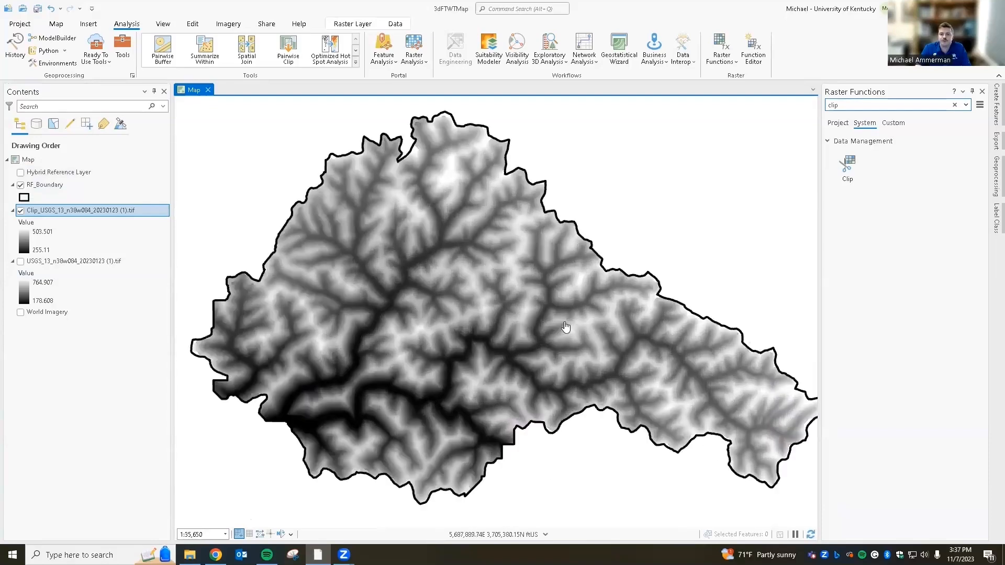
{"action": "scroll", "coordinate": [565, 327], "scroll_direction": "down", "scroll_amount": 2}
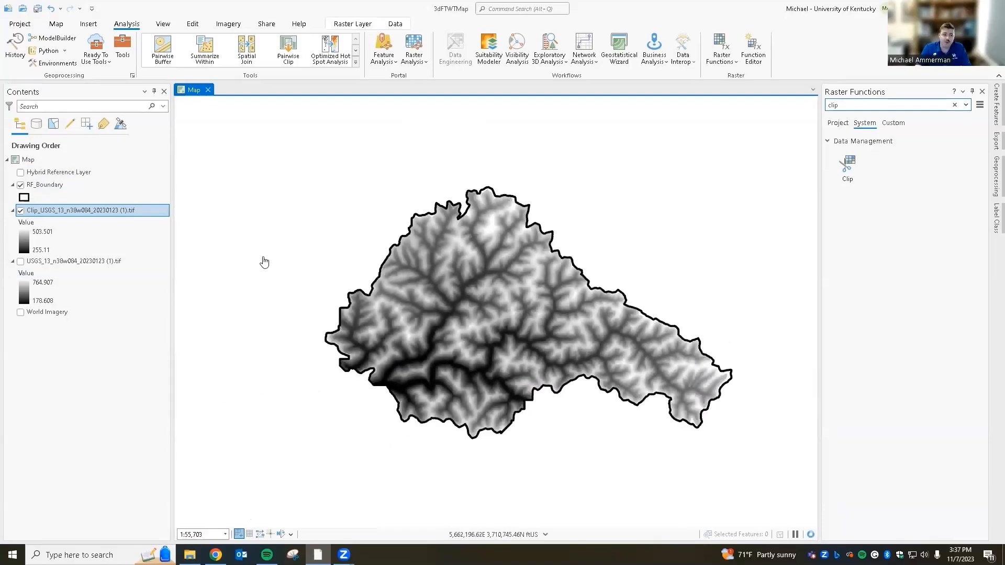
Duplicate the clipped DEM layer within the map and select the copy below RF_Boundary
{"action": "right_click", "coordinate": [99, 215]}
{"action": "key", "text": "Escape"}
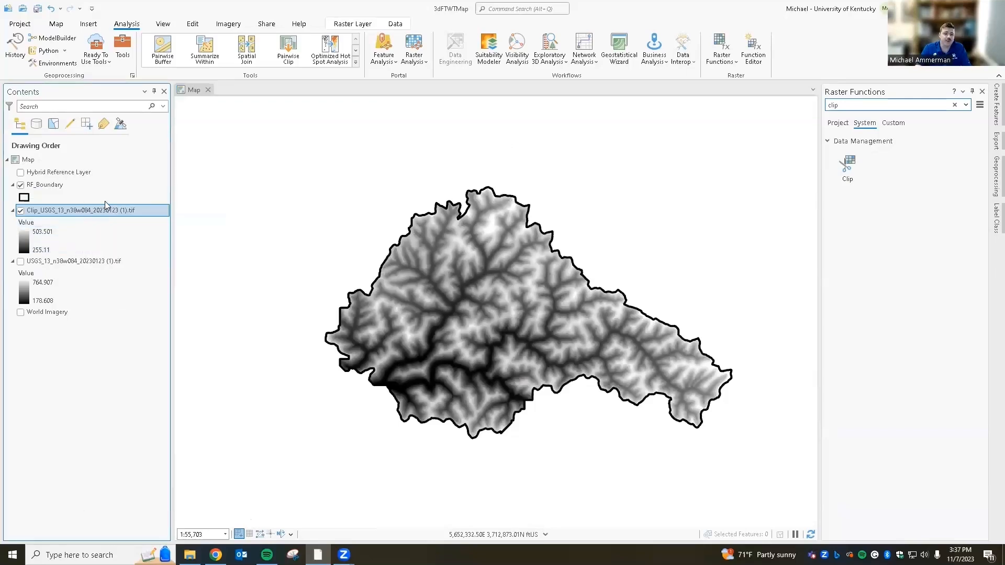
{"action": "left_click", "coordinate": [56, 23]}
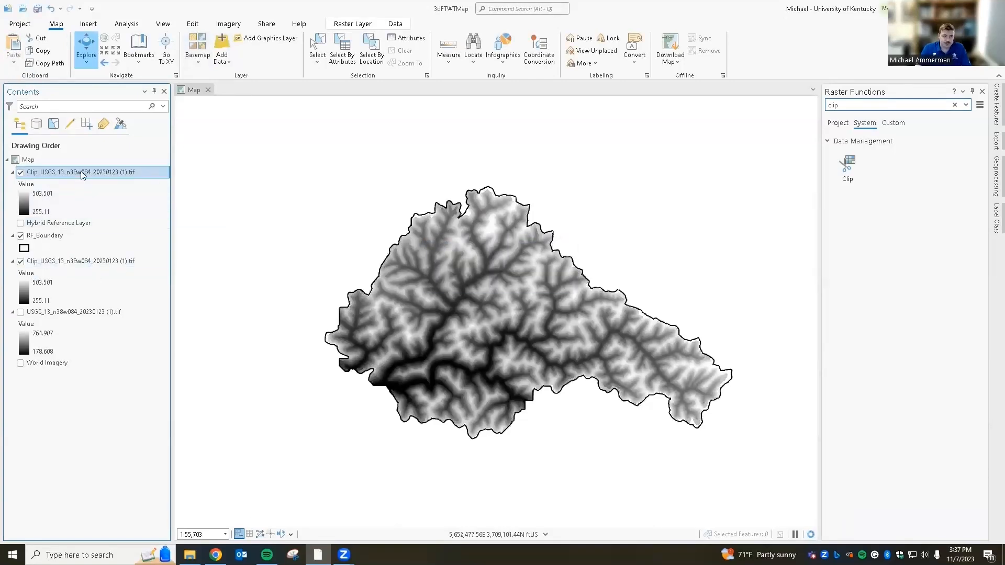
{"action": "left_click", "coordinate": [106, 262]}
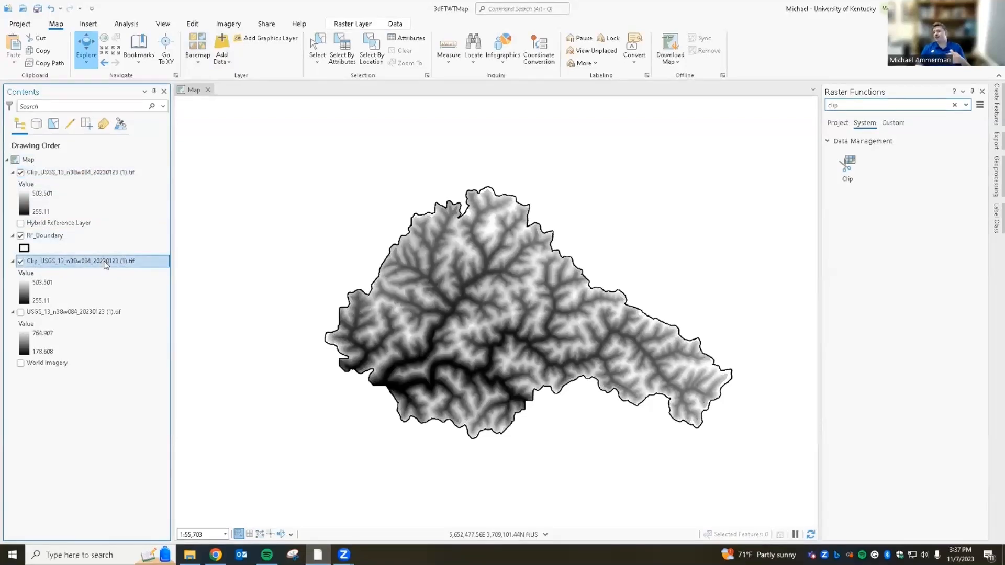
{"action": "right_click", "coordinate": [105, 262]}
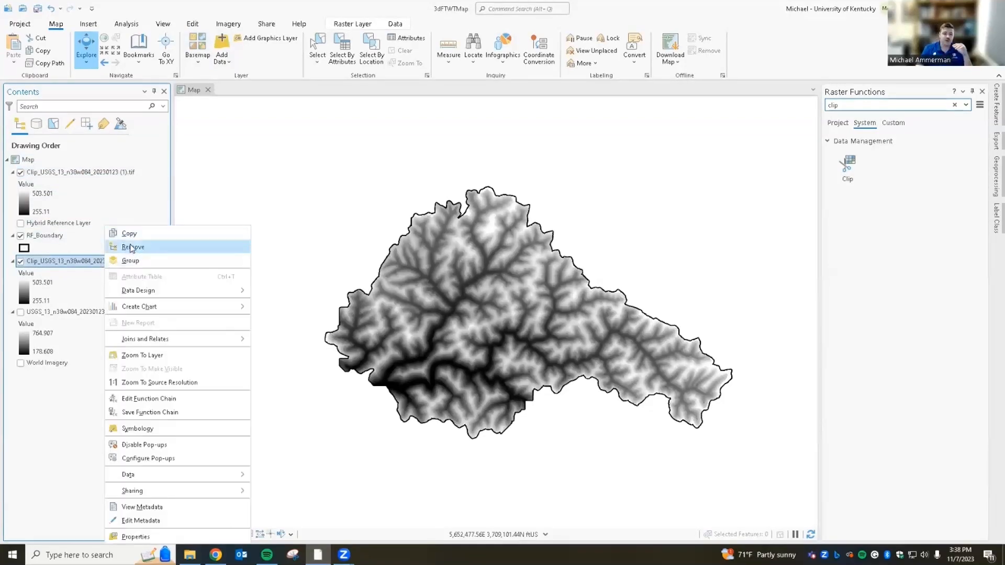
{"action": "left_click", "coordinate": [439, 160]}
Search the raster functions for "hill" and open the Hillshade function's parameters
{"action": "left_click_drag", "start_coordinate": [876, 105], "coordinate": [794, 107]}
{"action": "key", "text": "BackSpace"}
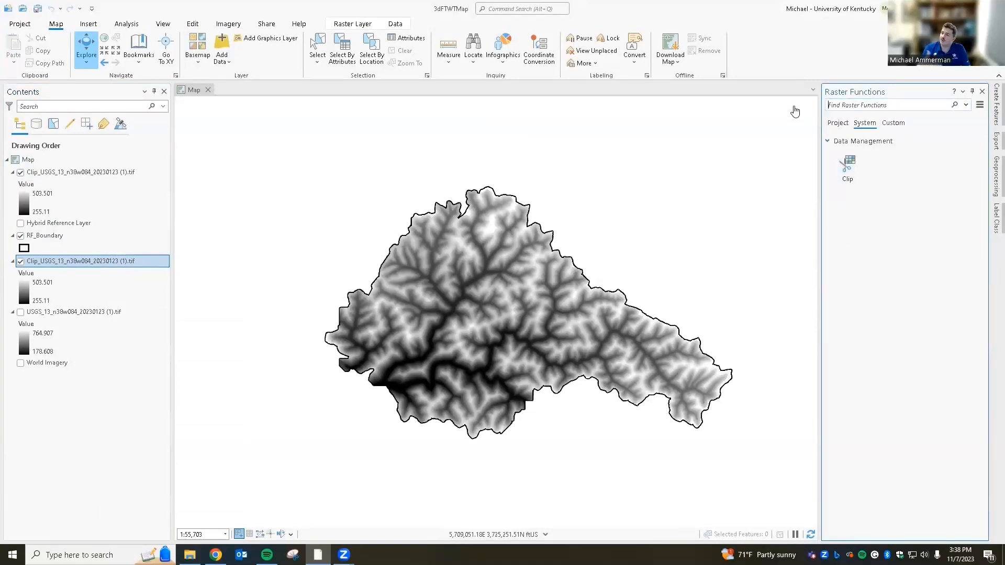
{"action": "type", "text": "hill"}
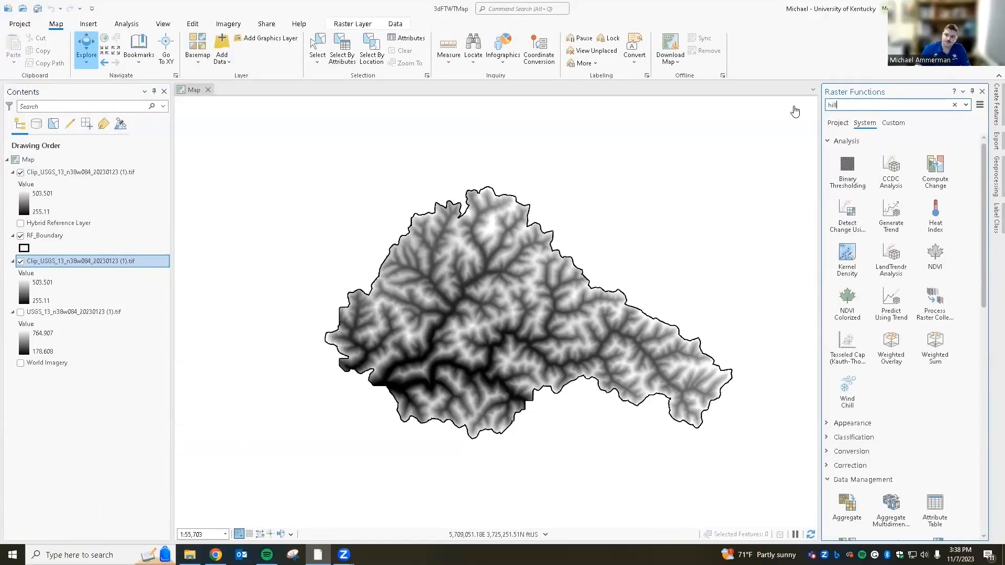
{"action": "left_click", "coordinate": [859, 231]}
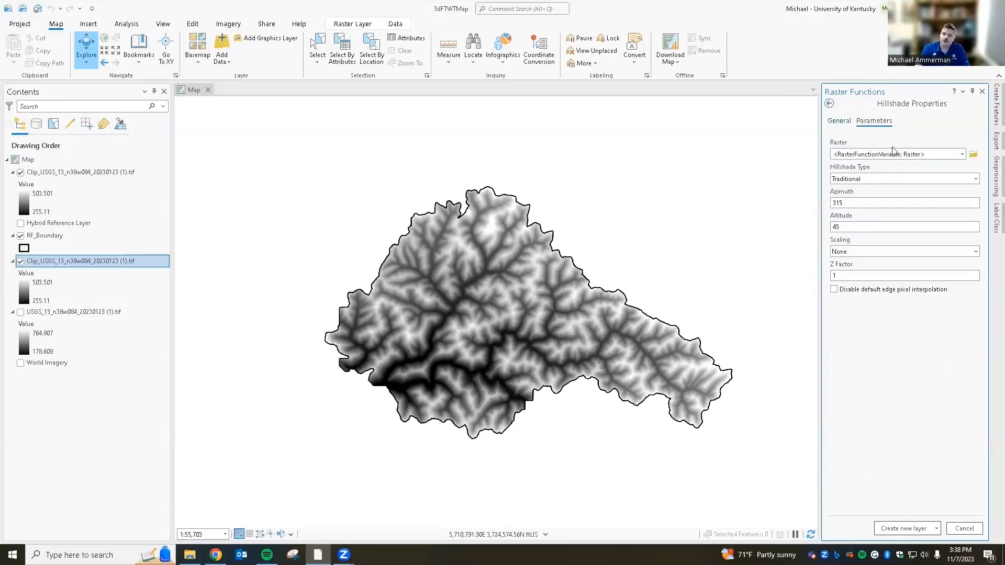
Create a traditional hillshade layer from the first Clip_USGS_13_n38w084_20230123 (1).tif raster with a Z factor of 2
{"action": "double_click", "coordinate": [857, 275]}
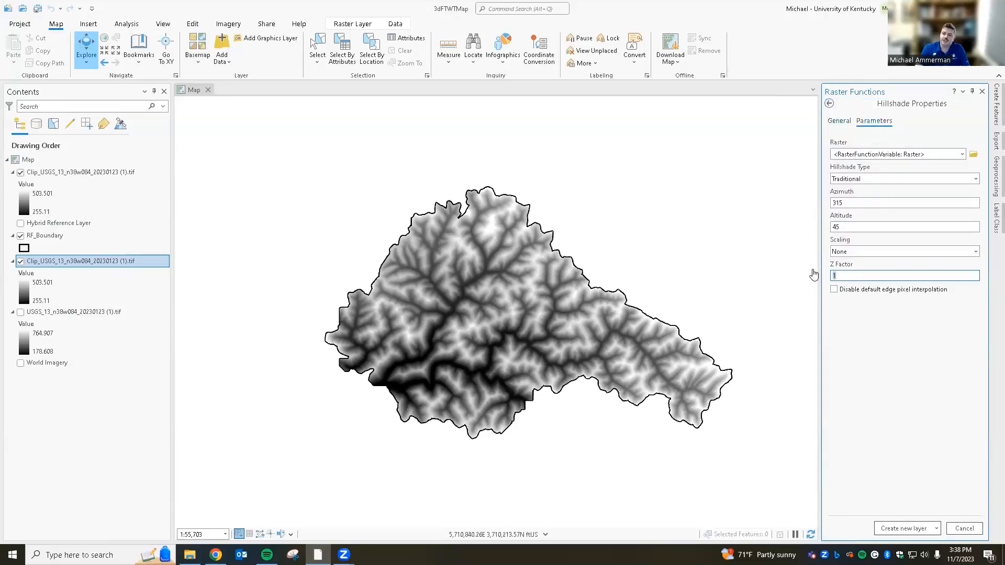
{"action": "type", "text": "2"}
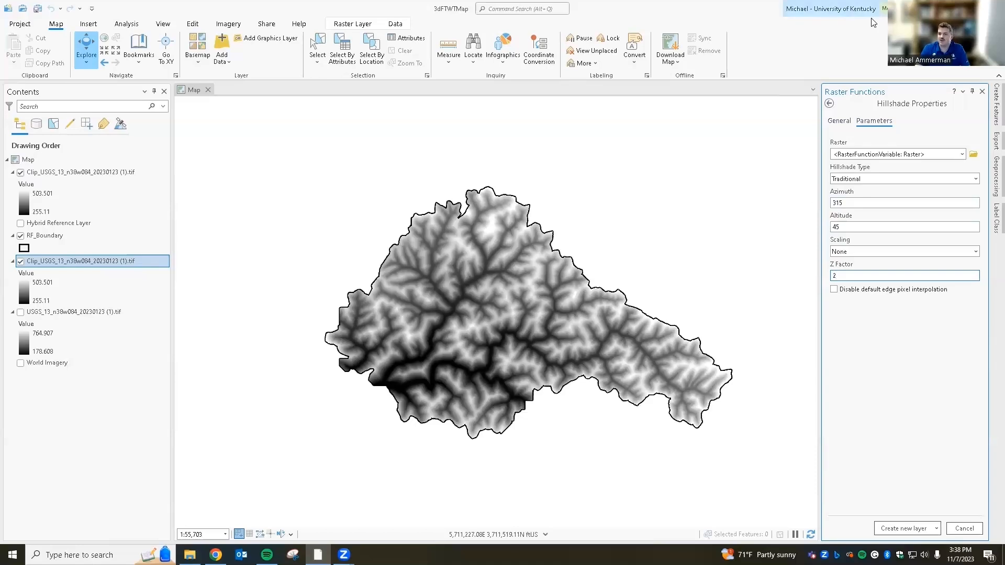
{"action": "left_click", "coordinate": [962, 154]}
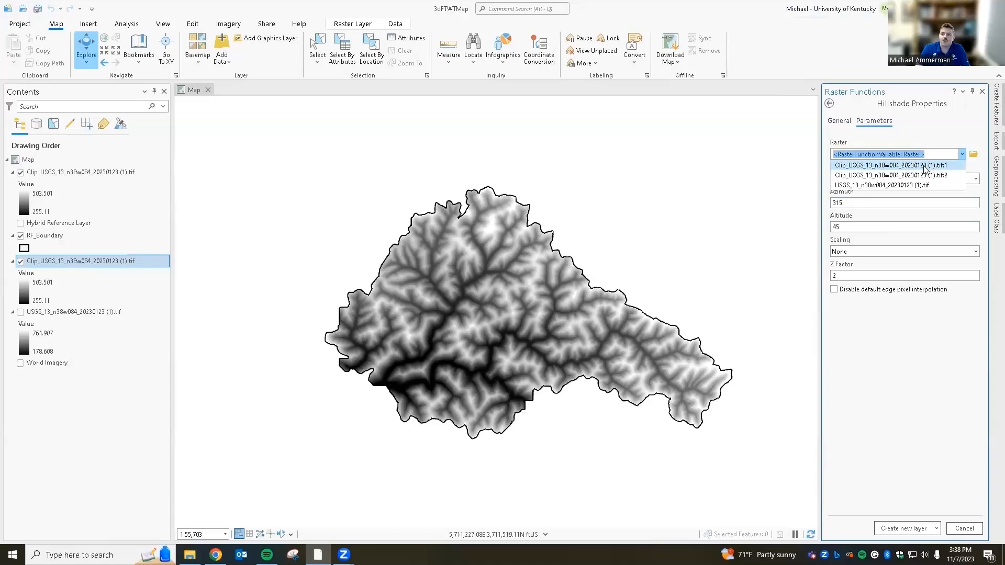
{"action": "left_click", "coordinate": [925, 165]}
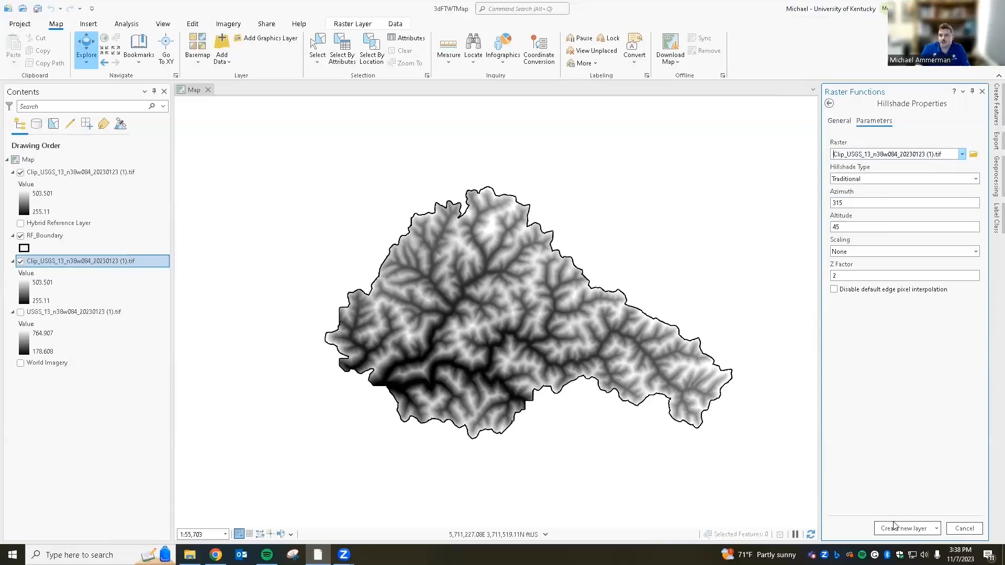
{"action": "left_click", "coordinate": [908, 529]}
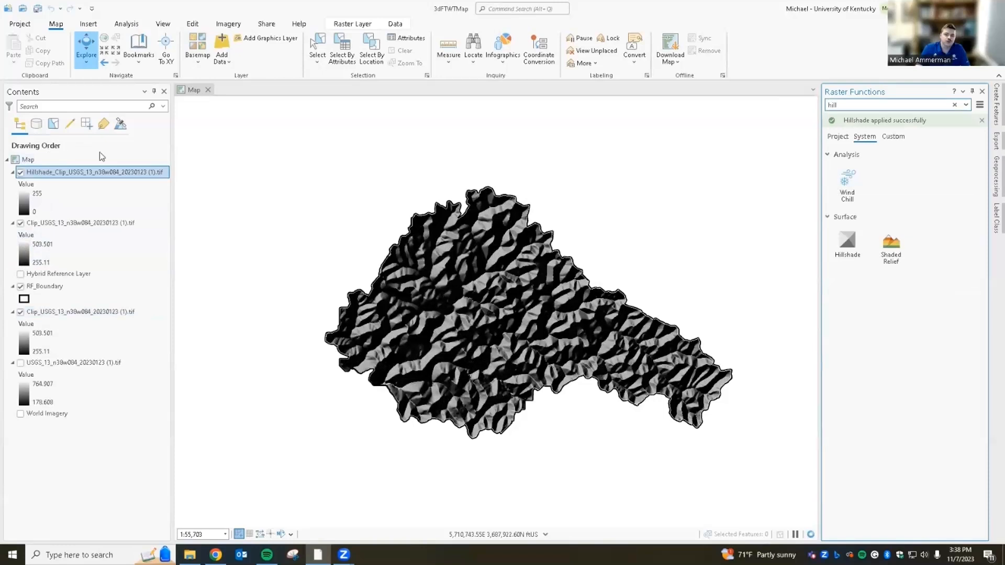
Hide the clipped DEM copy below RF_Boundary and inspect the hillshade's terrain detail
{"action": "left_click", "coordinate": [20, 312]}
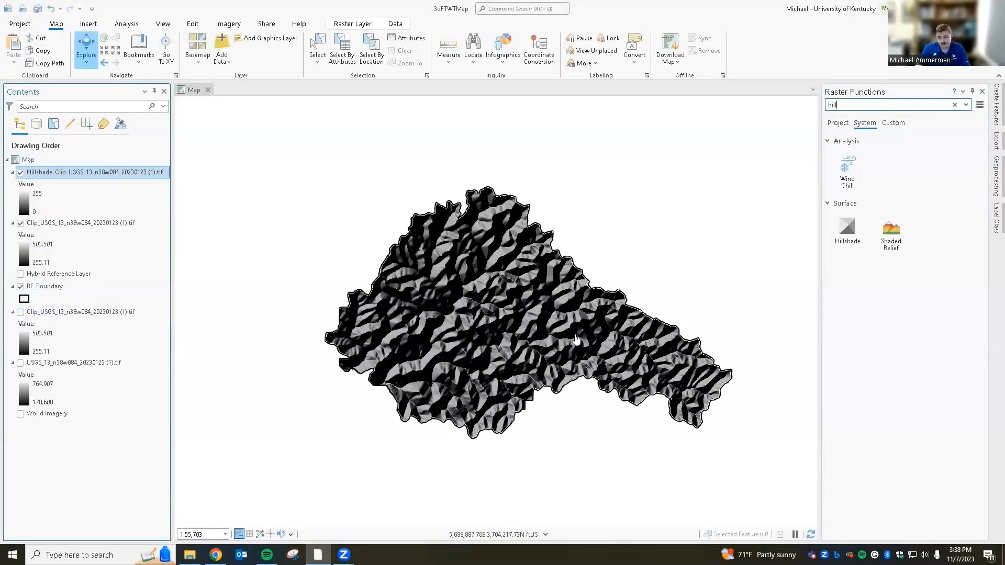
{"action": "scroll", "coordinate": [579, 340], "scroll_direction": "up", "scroll_amount": 3}
{"action": "scroll", "coordinate": [585, 285], "scroll_direction": "up", "scroll_amount": 3}
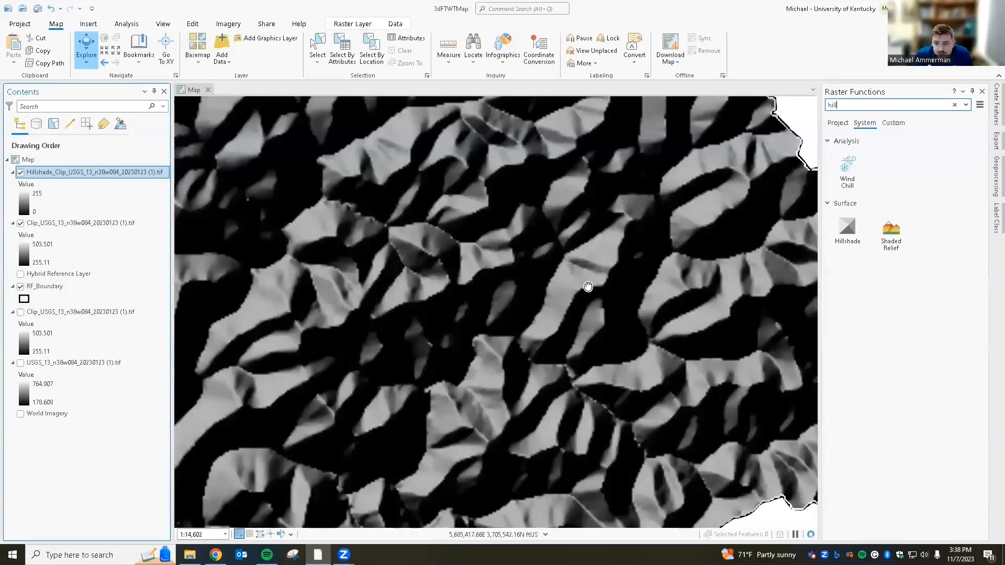
{"action": "scroll", "coordinate": [602, 306], "scroll_direction": "down", "scroll_amount": 3}
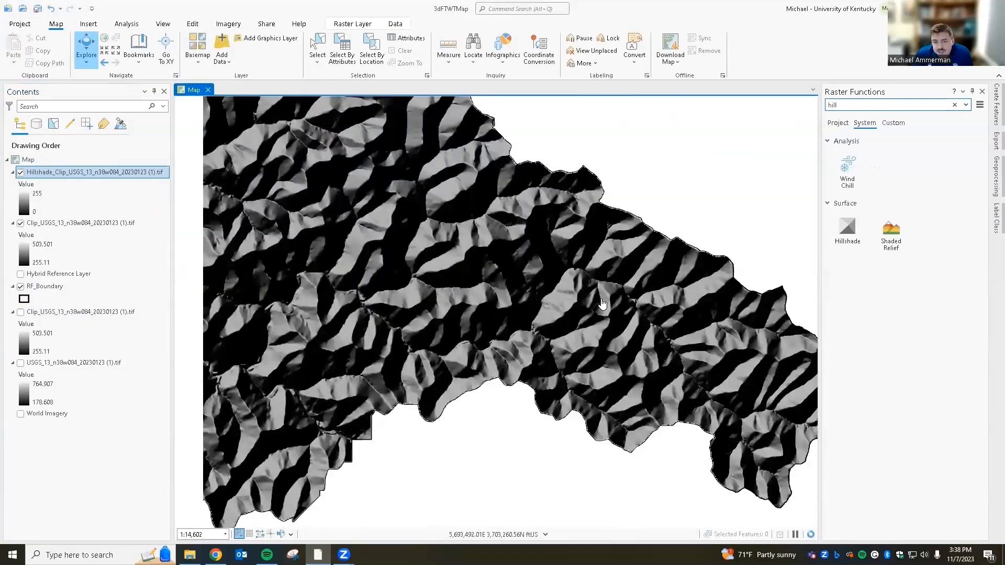
{"action": "scroll", "coordinate": [545, 258], "scroll_direction": "down", "scroll_amount": 1}
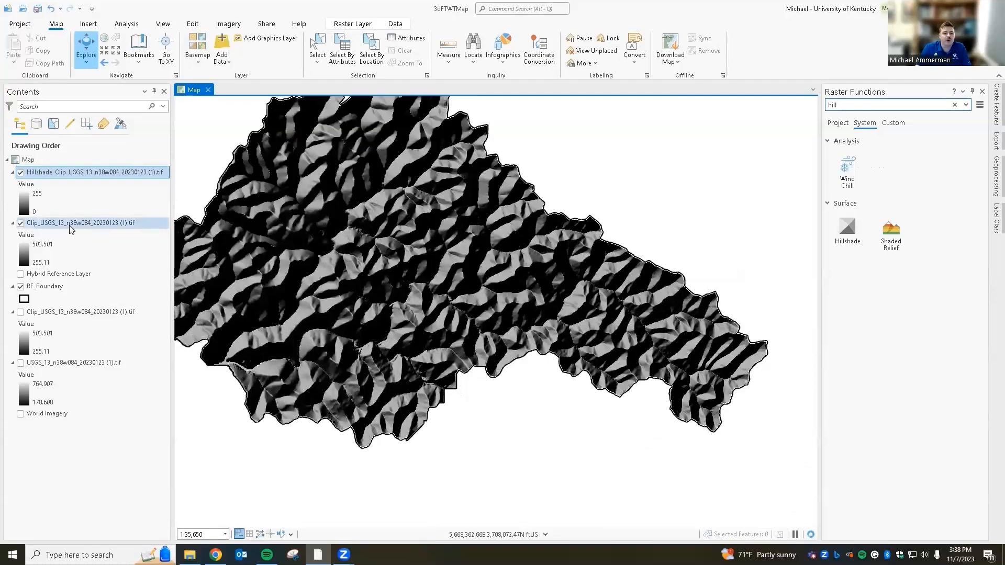
Move the visible clipped DEM above the hillshade layer and apply the green-yellow-orange color scheme to it
{"action": "mouse_move", "coordinate": [74, 224]}
{"action": "left_mouse_down"}
{"action": "mouse_move", "coordinate": [74, 164]}
{"action": "mouse_move", "coordinate": [76, 174]}
{"action": "left_mouse_up"}
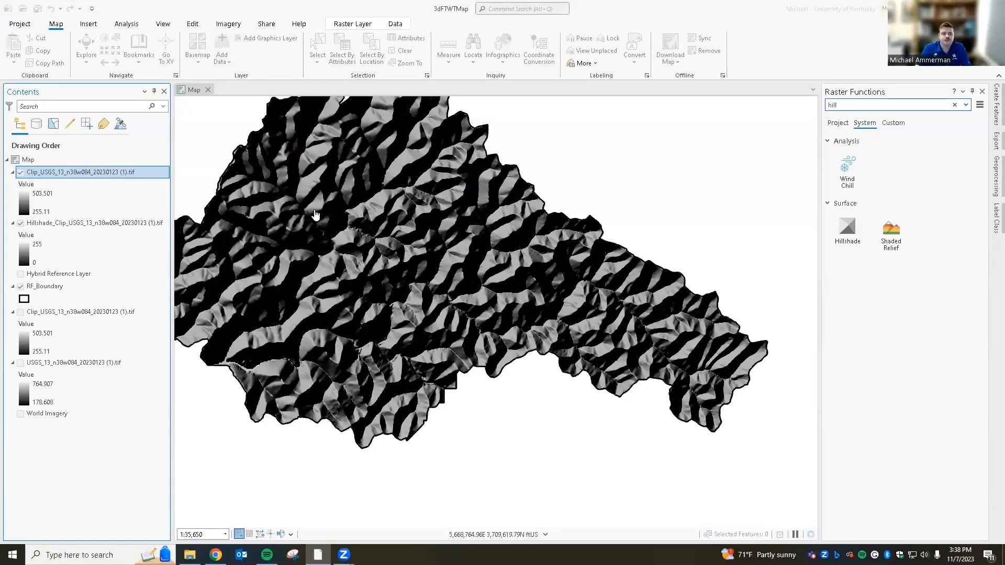
{"action": "left_click_drag", "start_coordinate": [478, 286], "coordinate": [429, 280]}
{"action": "right_click", "coordinate": [116, 174]}
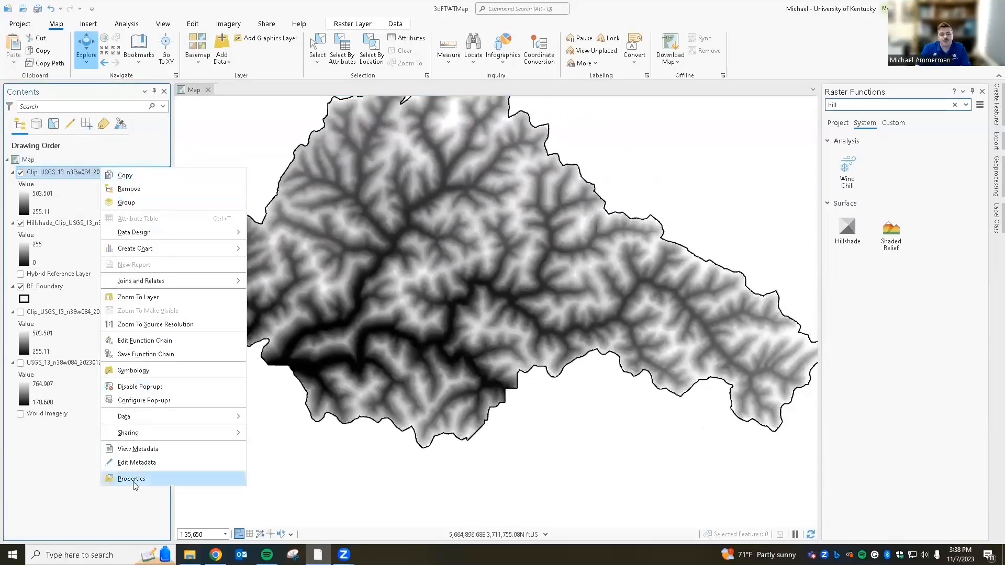
{"action": "left_click", "coordinate": [137, 371]}
{"action": "left_click", "coordinate": [980, 171]}
{"action": "scroll", "coordinate": [903, 248], "scroll_direction": "down", "scroll_amount": 5}
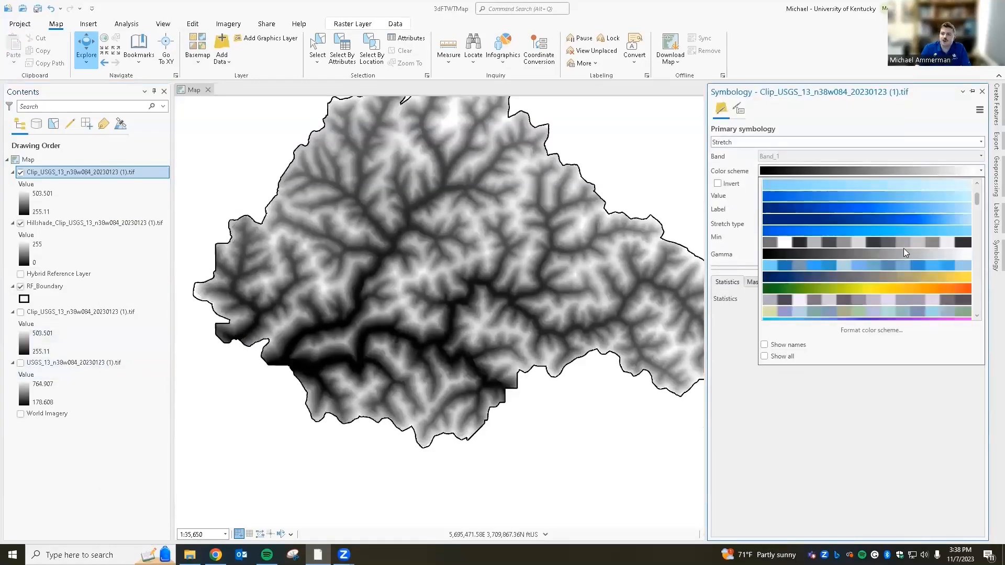
{"action": "left_click", "coordinate": [867, 256]}
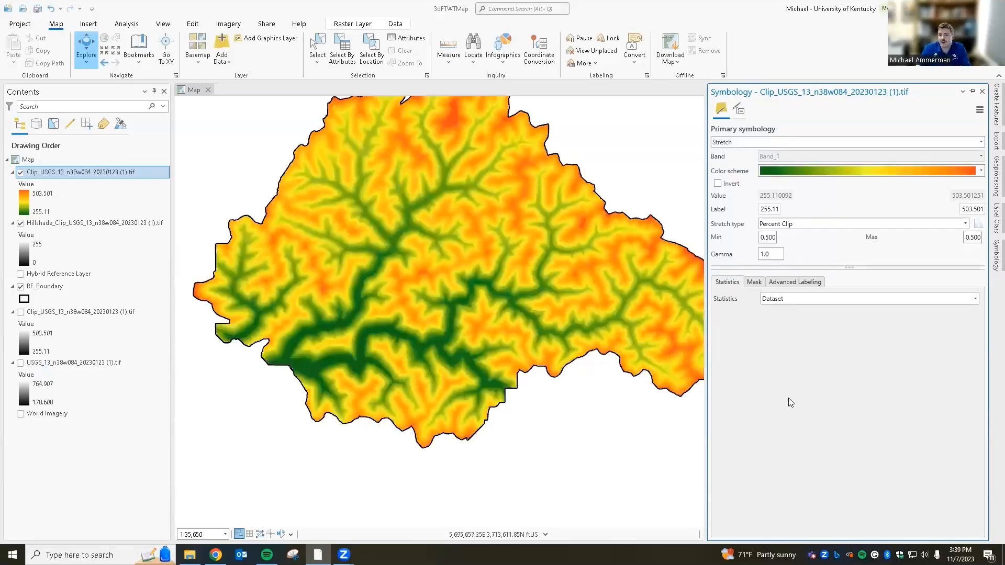
{"action": "left_click", "coordinate": [972, 92]}
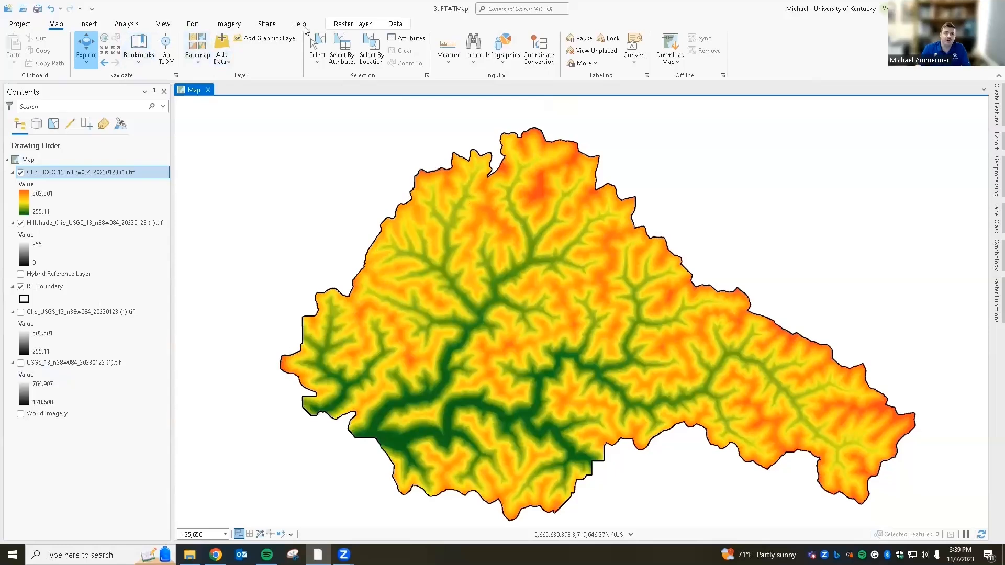
Set the colored clipped DEM layer's transparency to 50%
{"action": "left_click", "coordinate": [354, 24]}
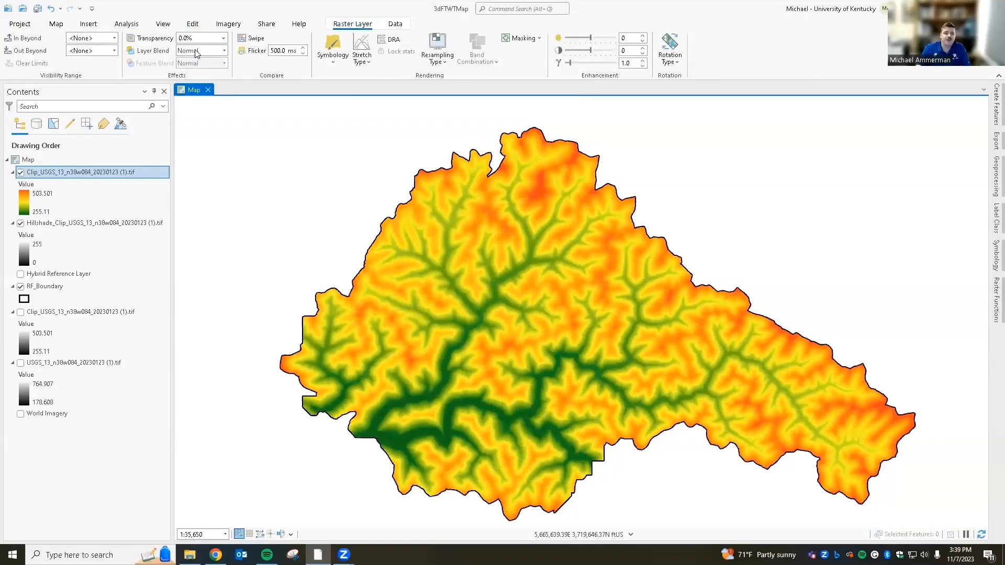
{"action": "left_click", "coordinate": [179, 38]}
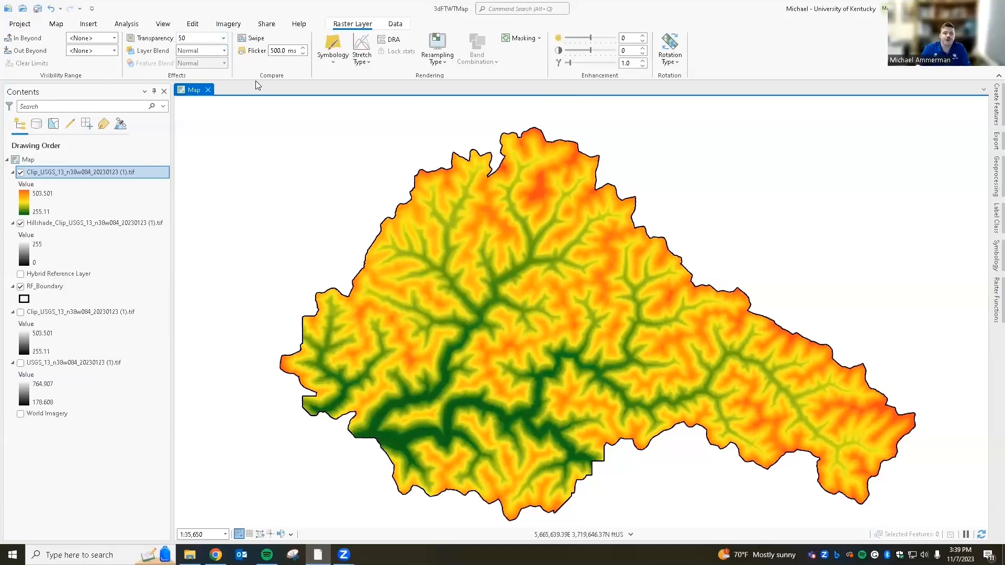
{"action": "left_click", "coordinate": [231, 207]}
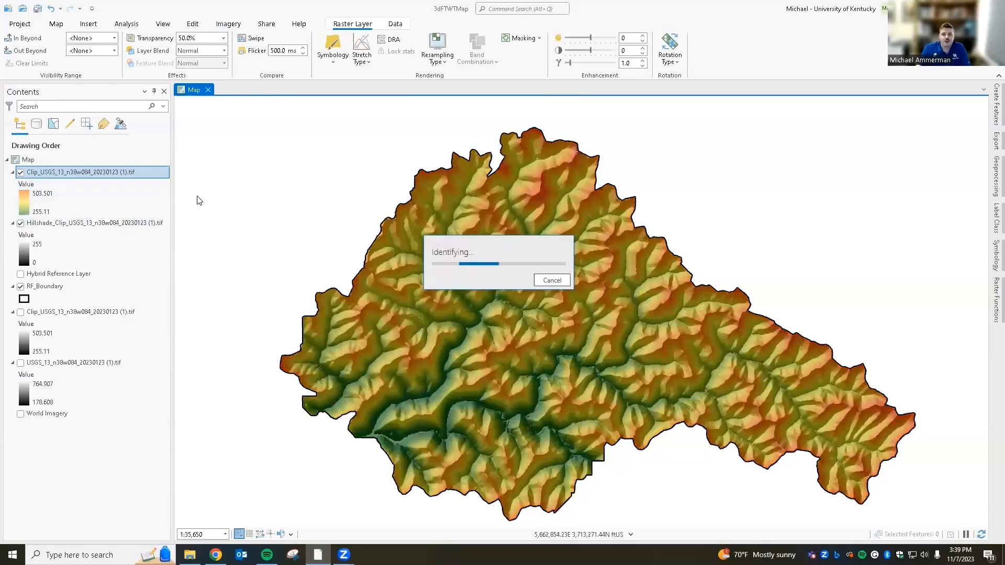
Examine the blended elevation colors and hillshade across the ridges, valleys and boundary edges at several scales
{"action": "scroll", "coordinate": [564, 318], "scroll_direction": "up", "scroll_amount": 4}
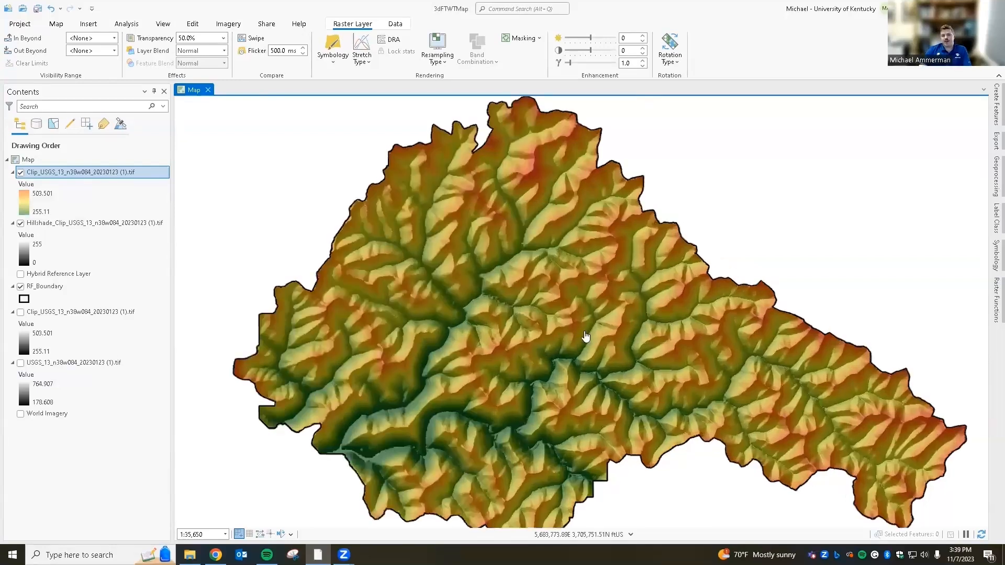
{"action": "scroll", "coordinate": [665, 338], "scroll_direction": "down", "scroll_amount": 2}
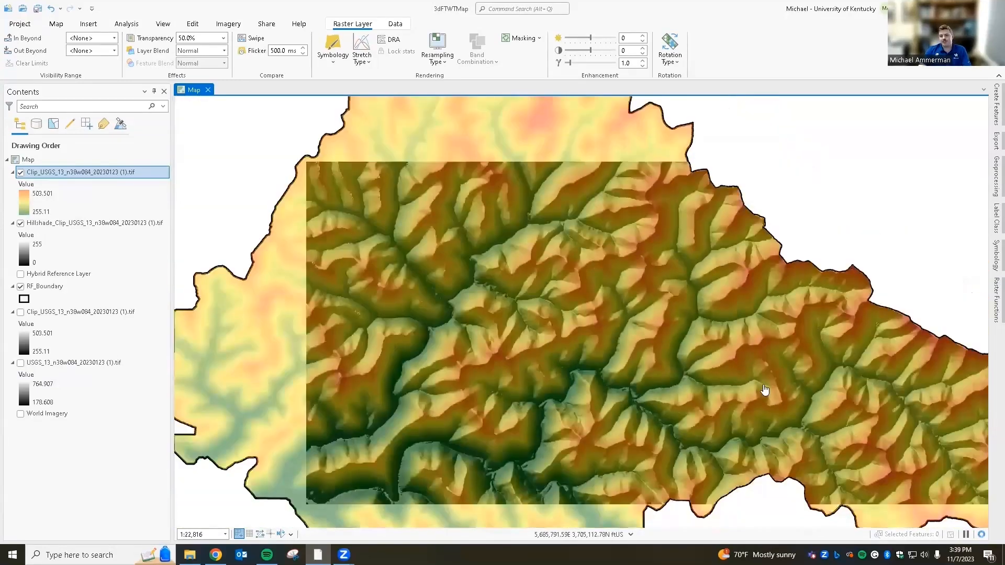
{"action": "scroll", "coordinate": [659, 346], "scroll_direction": "down", "scroll_amount": 2}
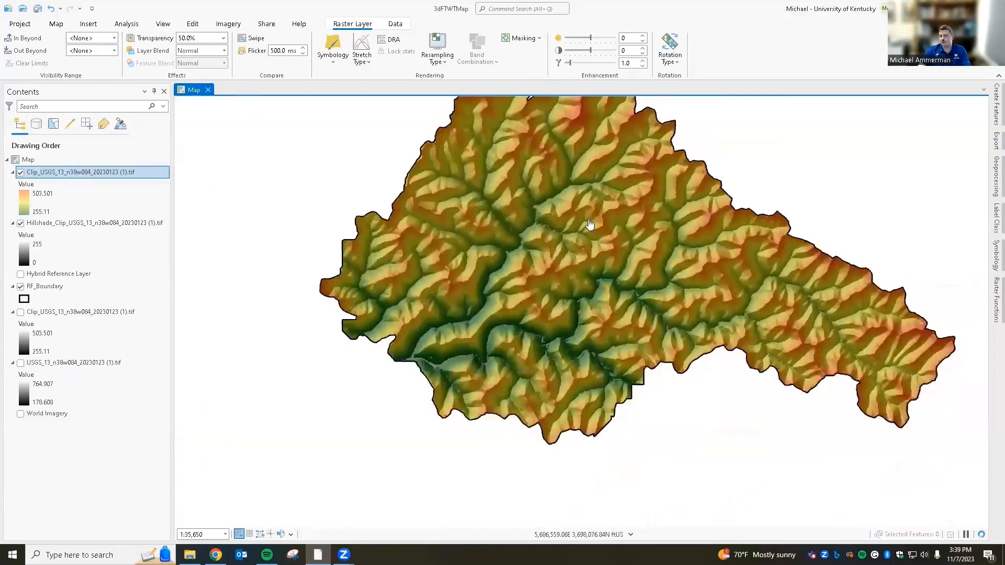
{"action": "scroll", "coordinate": [571, 275], "scroll_direction": "up", "scroll_amount": 1}
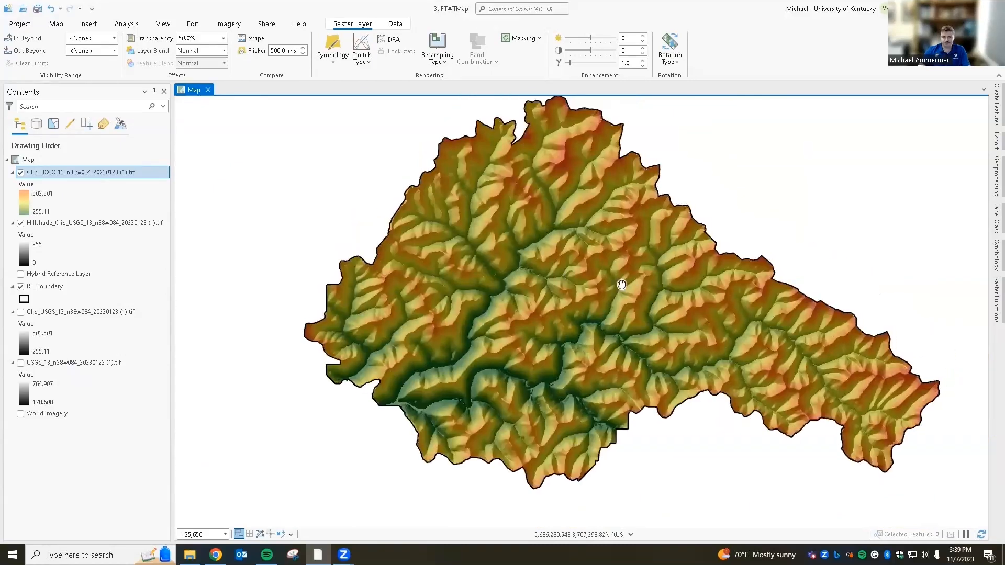
{"action": "scroll", "coordinate": [561, 275], "scroll_direction": "up", "scroll_amount": 2}
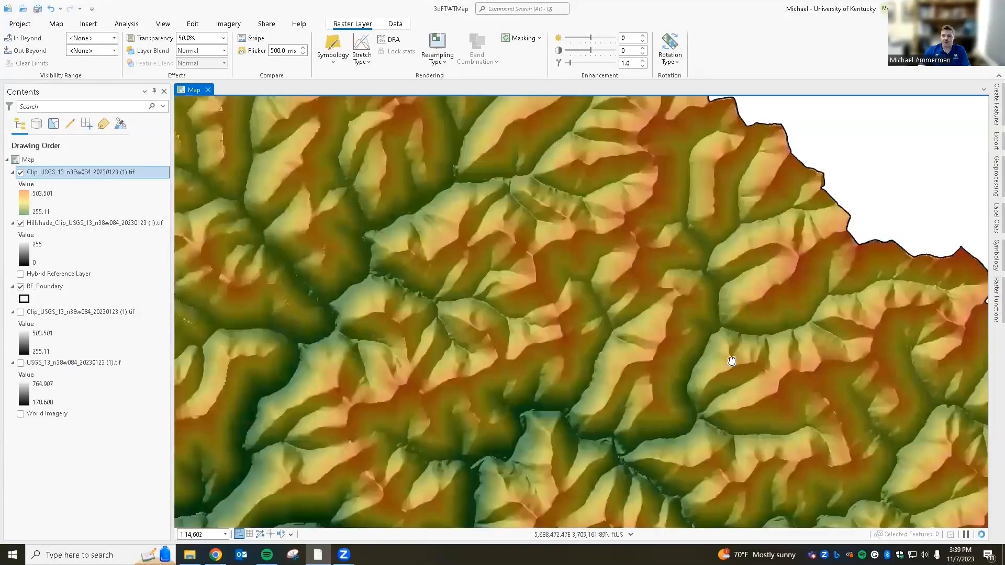
{"action": "scroll", "coordinate": [623, 321], "scroll_direction": "up", "scroll_amount": 2}
{"action": "scroll", "coordinate": [685, 310], "scroll_direction": "down", "scroll_amount": 1}
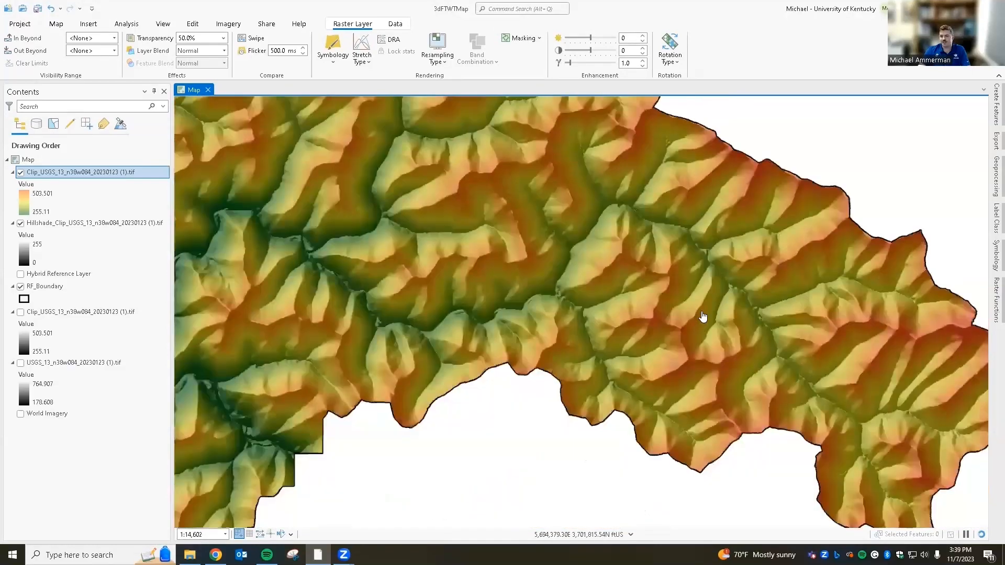
{"action": "left_click_drag", "start_coordinate": [551, 260], "coordinate": [787, 317]}
{"action": "scroll", "coordinate": [706, 365], "scroll_direction": "down", "scroll_amount": 1}
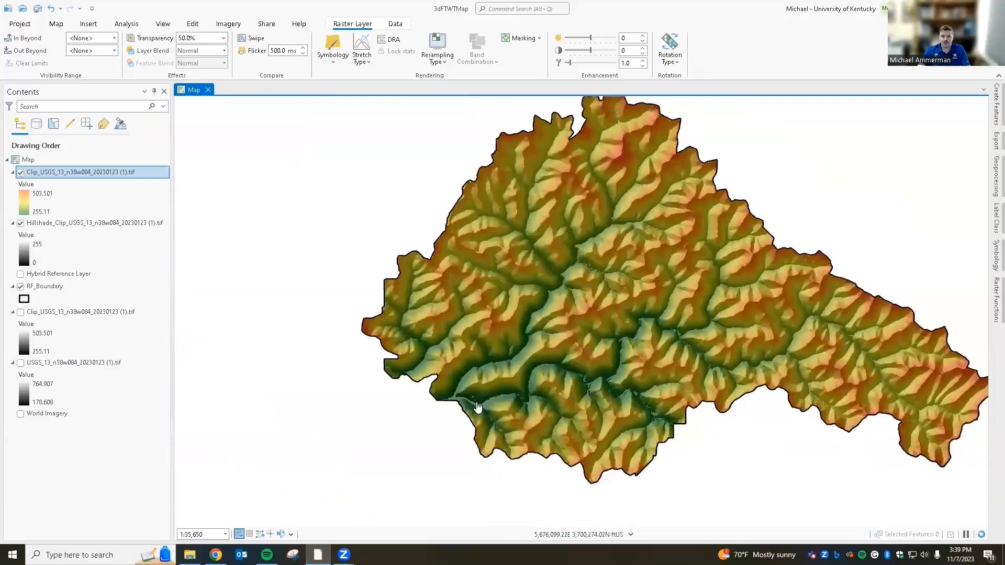
{"action": "scroll", "coordinate": [477, 407], "scroll_direction": "up", "scroll_amount": 5}
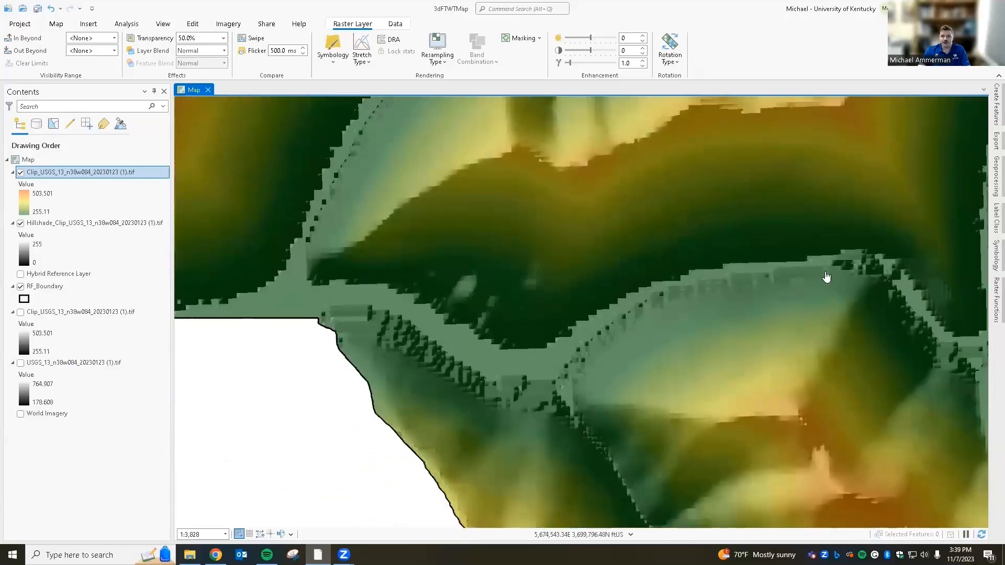
{"action": "scroll", "coordinate": [555, 347], "scroll_direction": "down", "scroll_amount": 3}
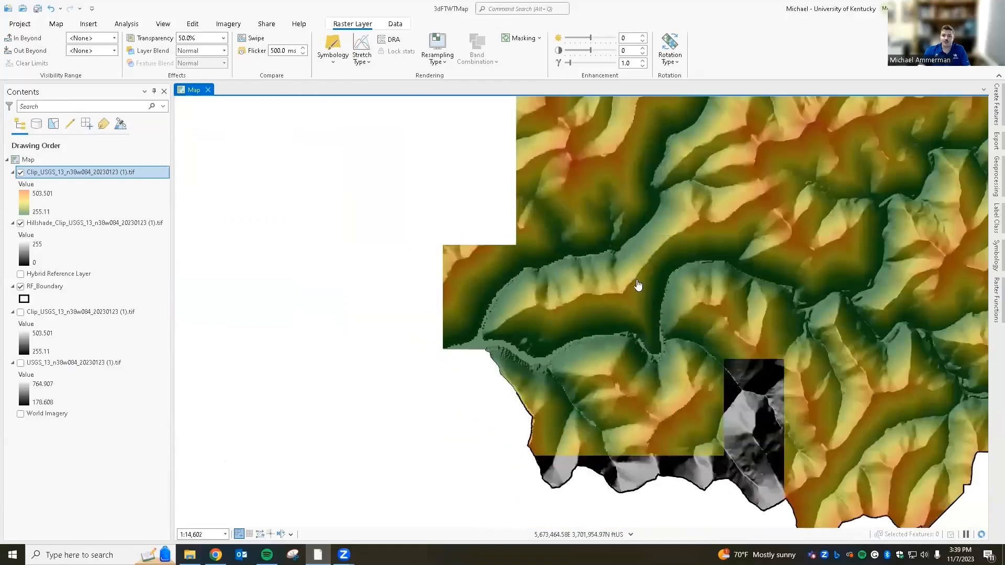
{"action": "left_click_drag", "start_coordinate": [638, 285], "coordinate": [574, 332]}
{"action": "scroll", "coordinate": [574, 332], "scroll_direction": "down", "scroll_amount": 1}
{"action": "left_click_drag", "start_coordinate": [627, 252], "coordinate": [568, 377]}
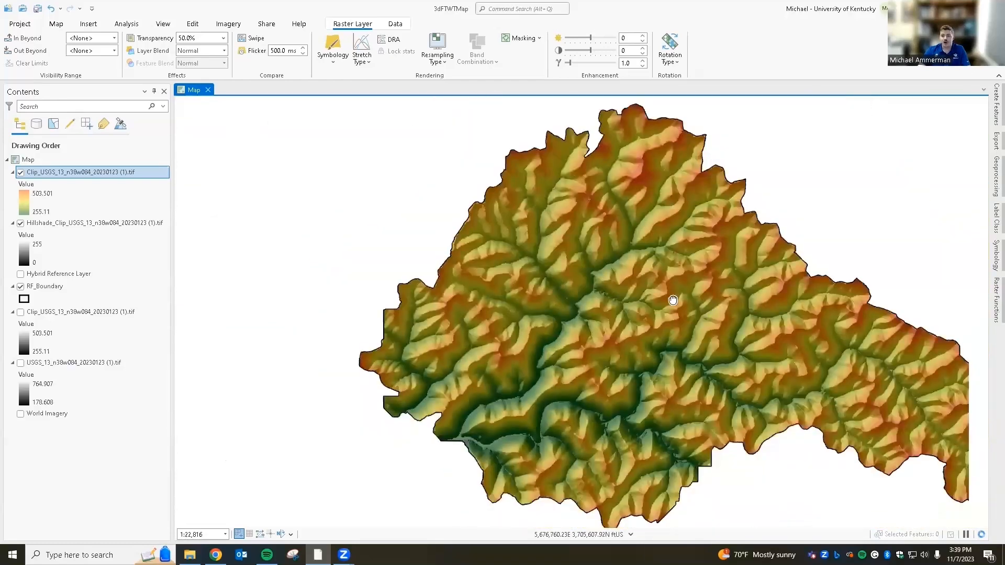
{"action": "scroll", "coordinate": [673, 300], "scroll_direction": "down", "scroll_amount": 1}
{"action": "left_click_drag", "start_coordinate": [467, 318], "coordinate": [522, 343]}
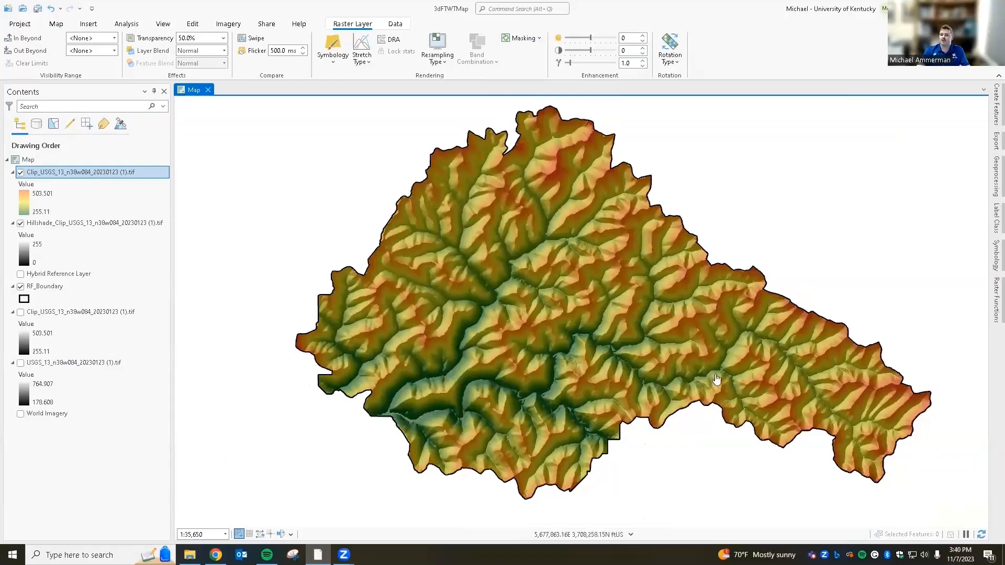
{"action": "scroll", "coordinate": [675, 360], "scroll_direction": "up", "scroll_amount": 2}
{"action": "scroll", "coordinate": [675, 360], "scroll_direction": "down", "scroll_amount": 2}
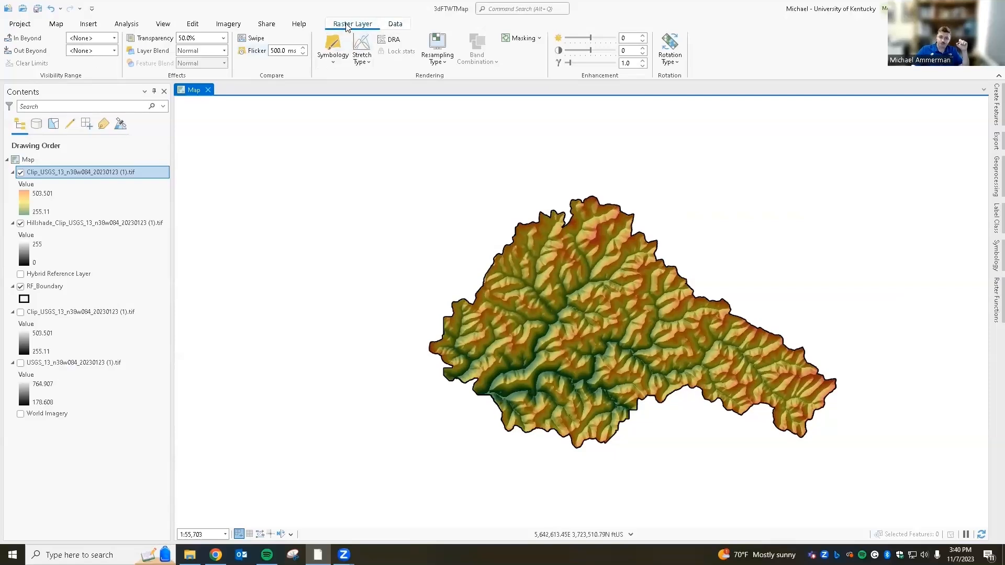
Search the raster functions for "con" and open the Contour surface function's parameters
{"action": "left_click", "coordinate": [126, 24]}
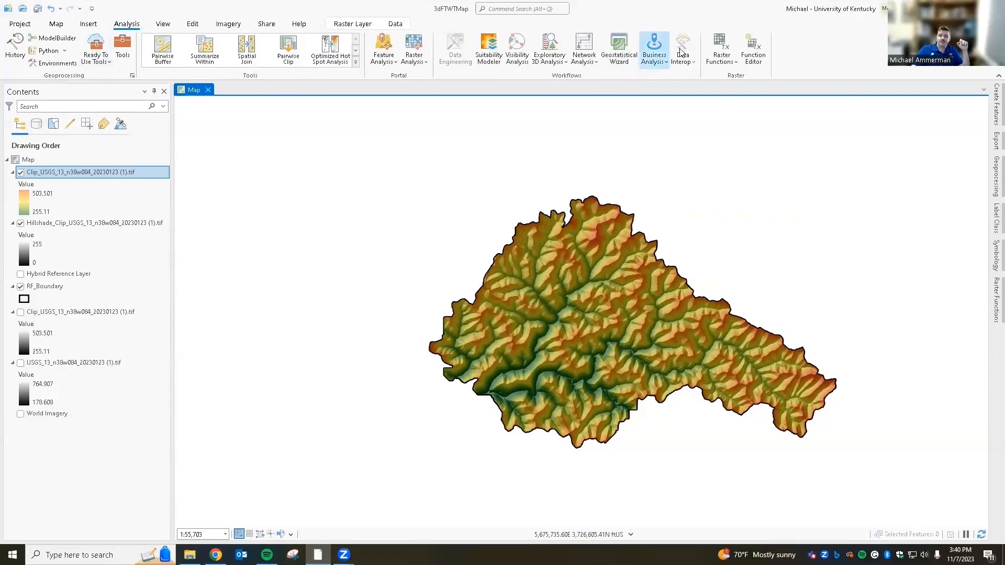
{"action": "left_click", "coordinate": [729, 47]}
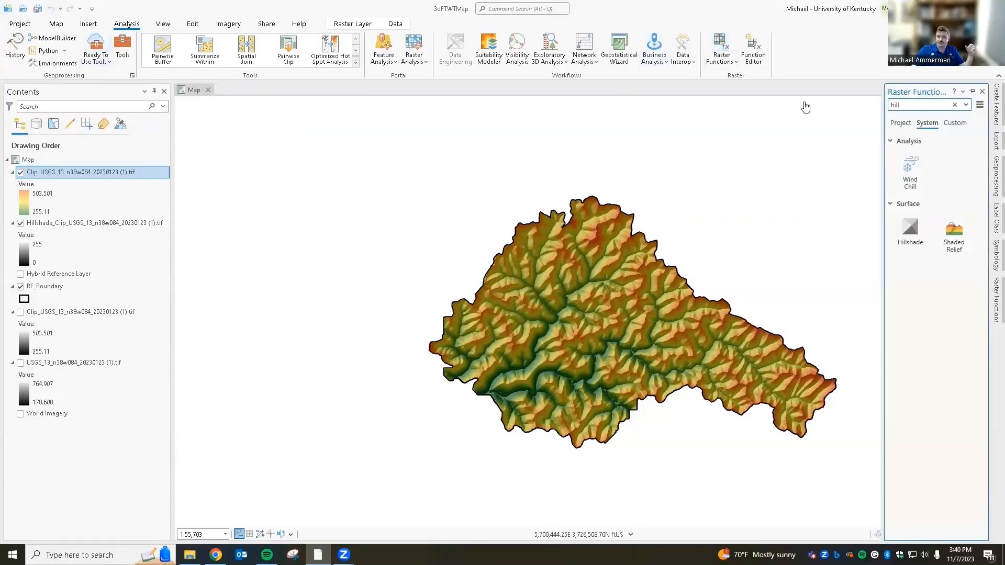
{"action": "left_click", "coordinate": [953, 105]}
{"action": "type", "text": "con"}
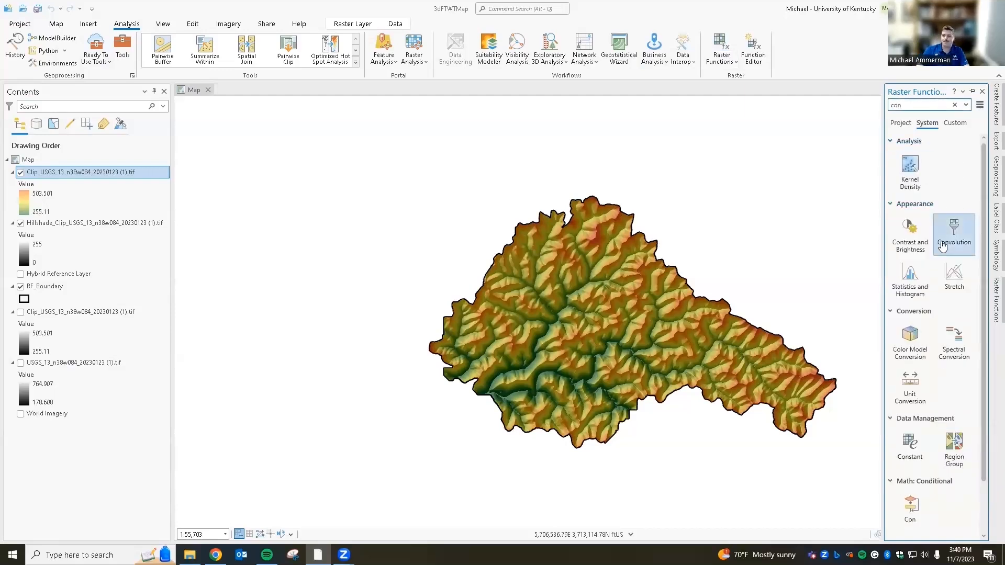
{"action": "scroll", "coordinate": [950, 238], "scroll_direction": "down", "scroll_amount": 2}
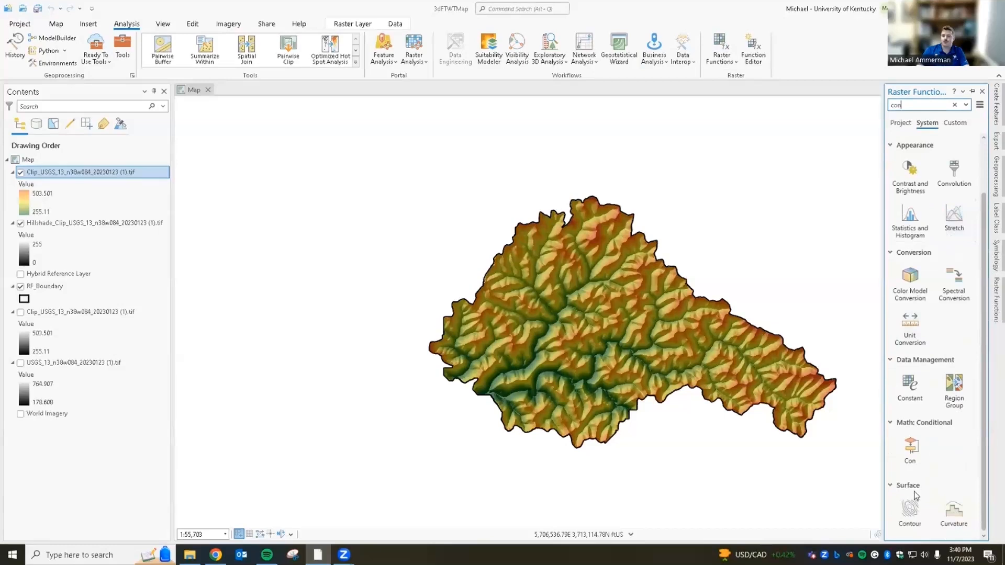
{"action": "left_click", "coordinate": [910, 512]}
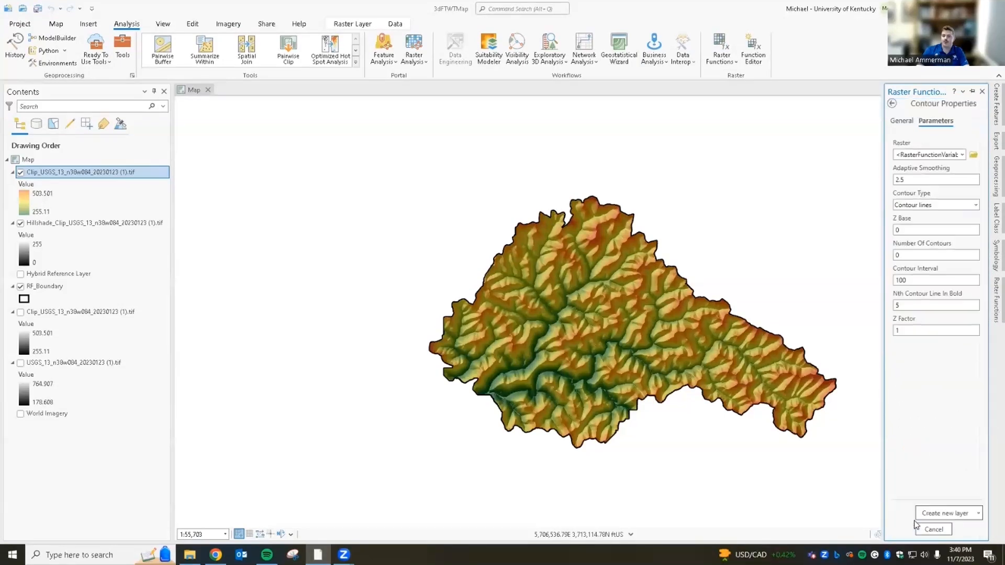
Create a contour line layer from the colored clipped DEM (Clip_USGS_13_n38w084_20230123 (1).tif:1) with a contour interval of 25
{"action": "left_click", "coordinate": [961, 155]}
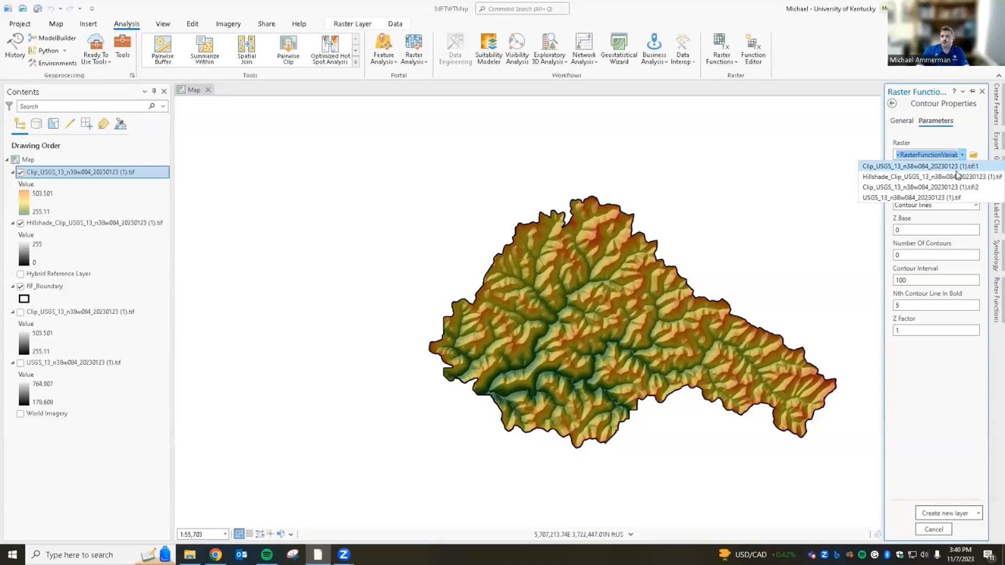
{"action": "left_click", "coordinate": [955, 168]}
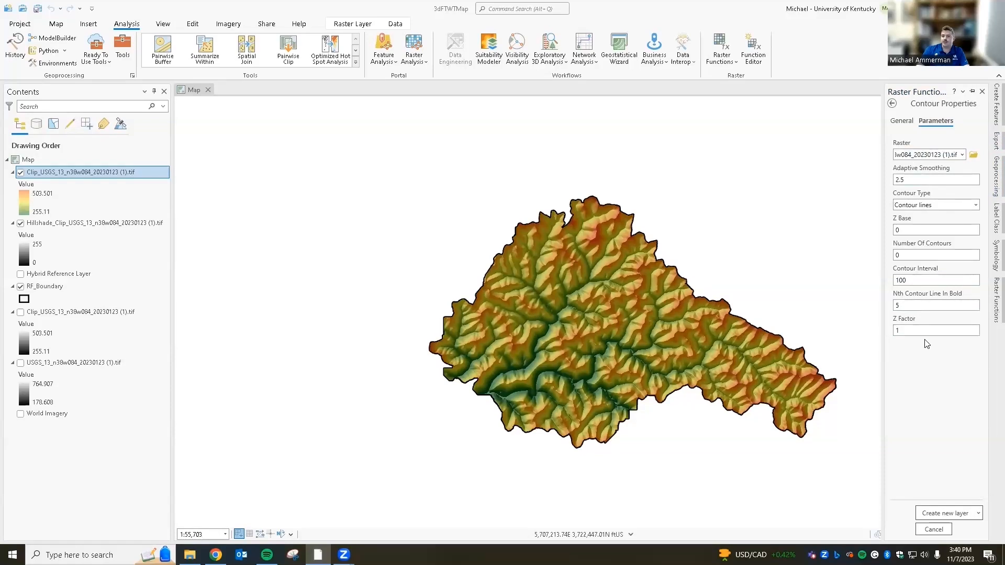
{"action": "left_click", "coordinate": [899, 280]}
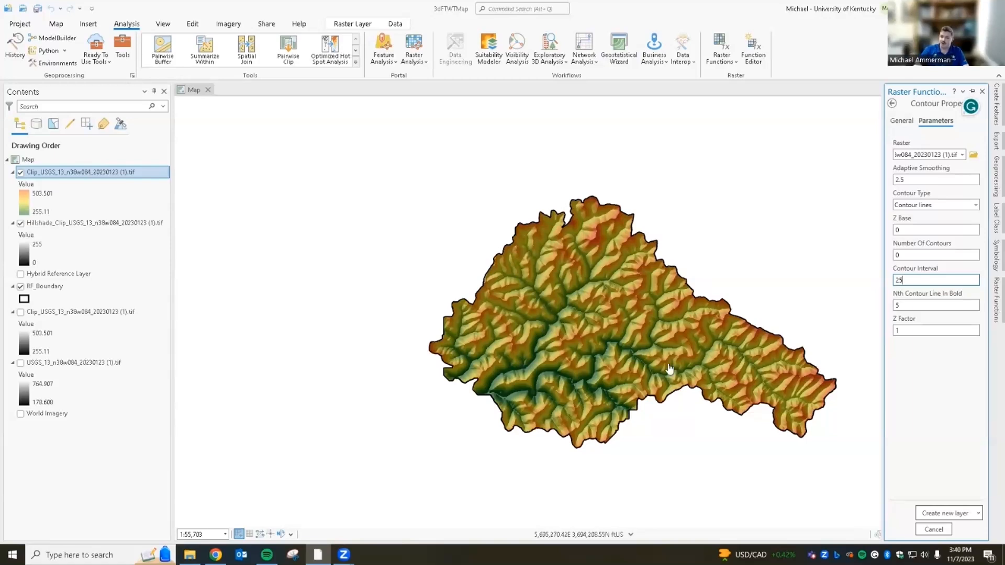
{"action": "left_click", "coordinate": [941, 515]}
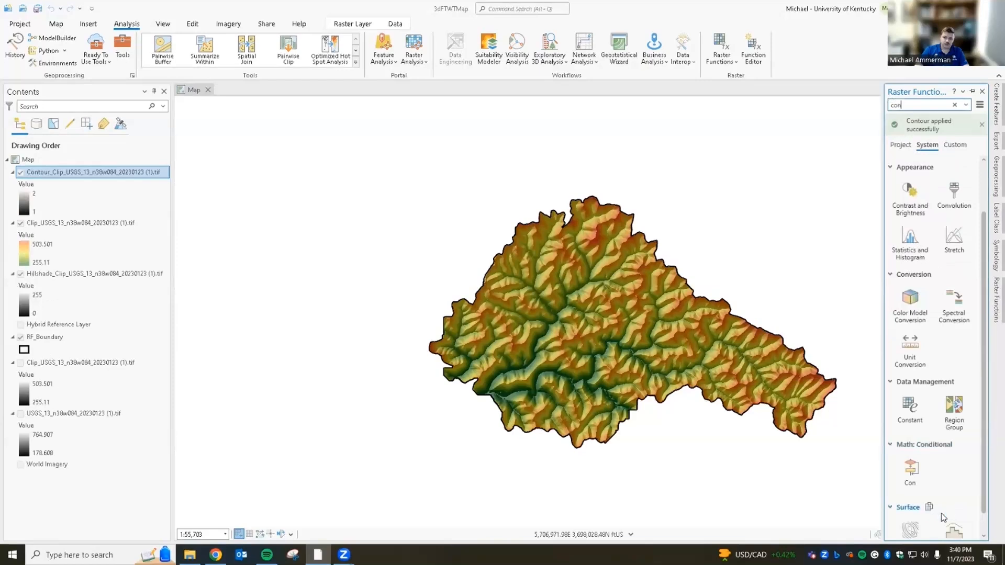
Examine the contour lines over the colored hillshade at several scales, from individual ridges out to the whole boundary
{"action": "scroll", "coordinate": [602, 337], "scroll_direction": "up", "scroll_amount": 3}
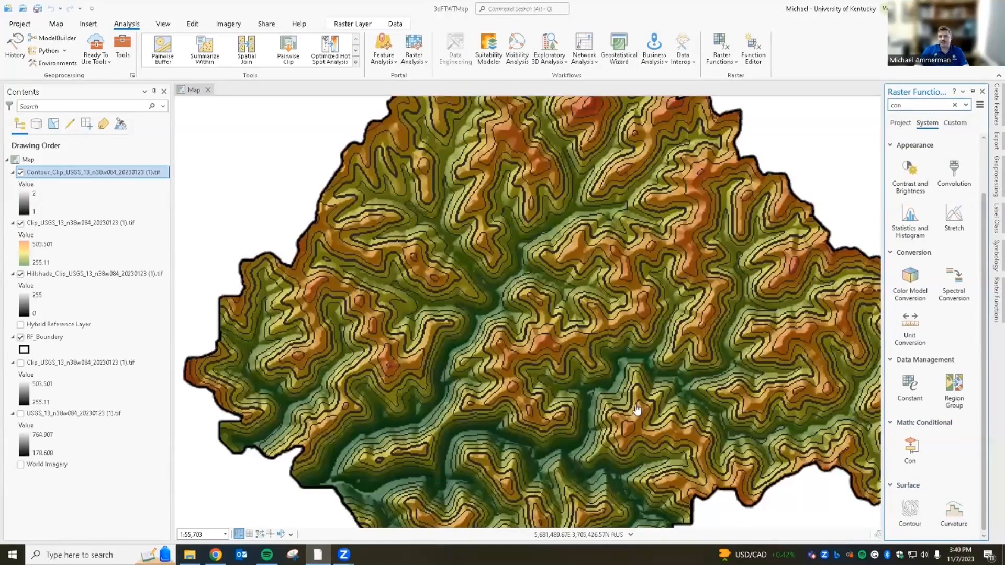
{"action": "left_click_drag", "start_coordinate": [637, 409], "coordinate": [582, 366]}
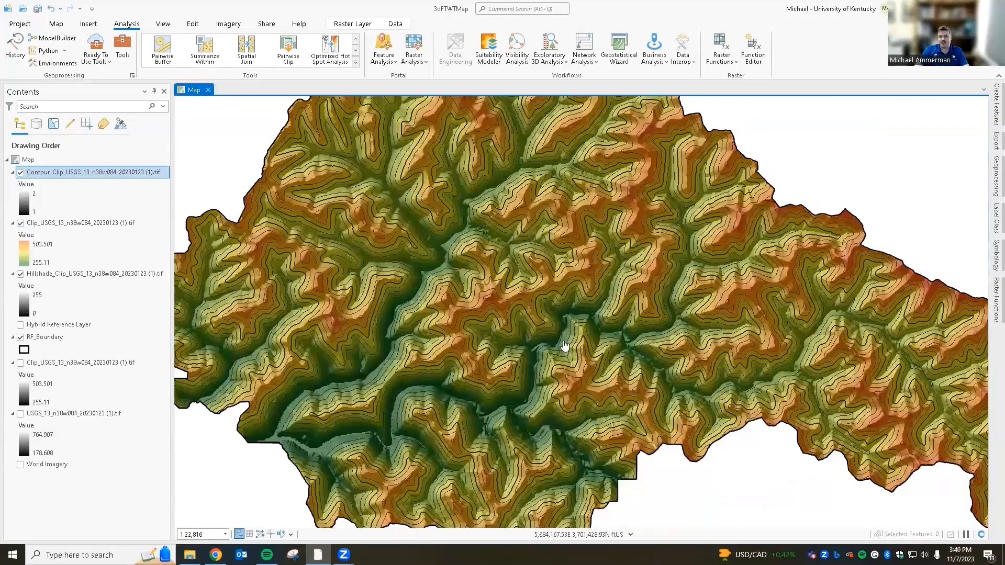
{"action": "scroll", "coordinate": [648, 402], "scroll_direction": "up", "scroll_amount": 2}
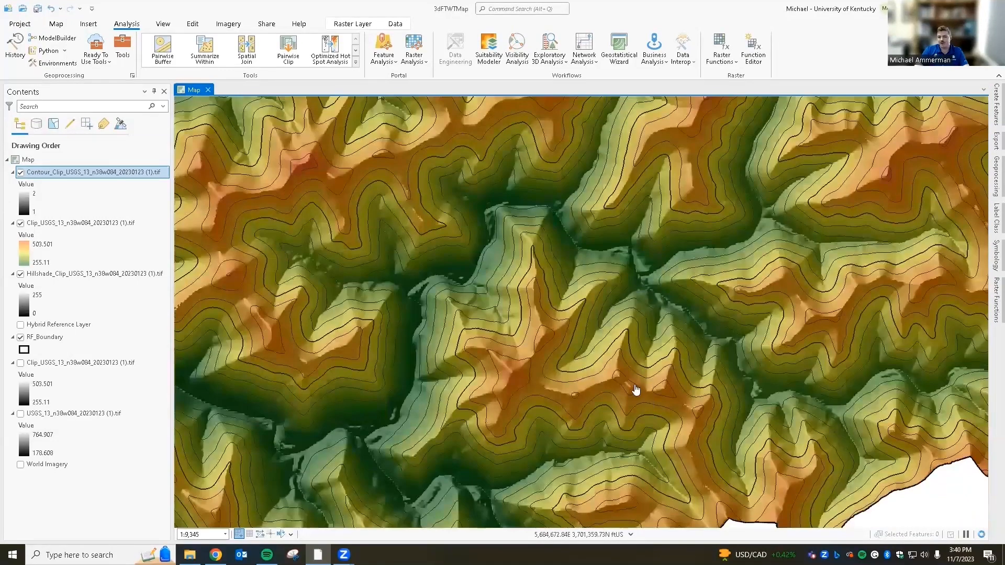
{"action": "scroll", "coordinate": [635, 390], "scroll_direction": "down", "scroll_amount": 1}
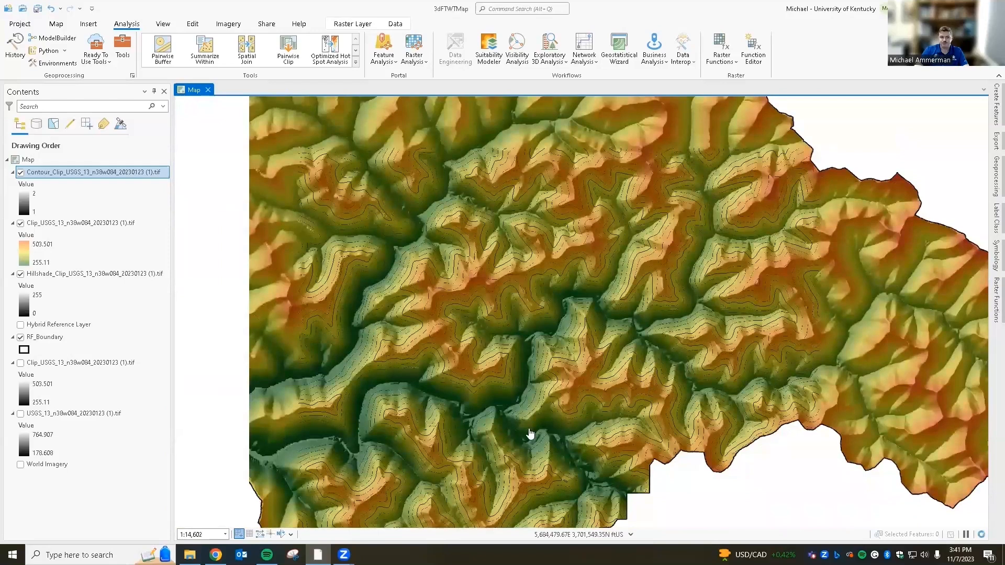
{"action": "scroll", "coordinate": [639, 369], "scroll_direction": "down", "scroll_amount": 2}
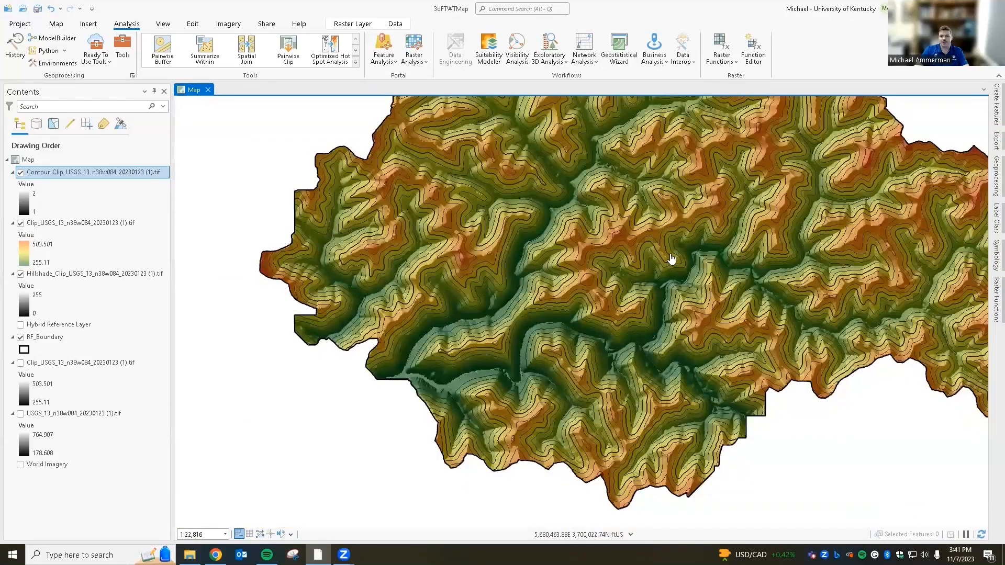
{"action": "left_click_drag", "start_coordinate": [718, 196], "coordinate": [707, 214]}
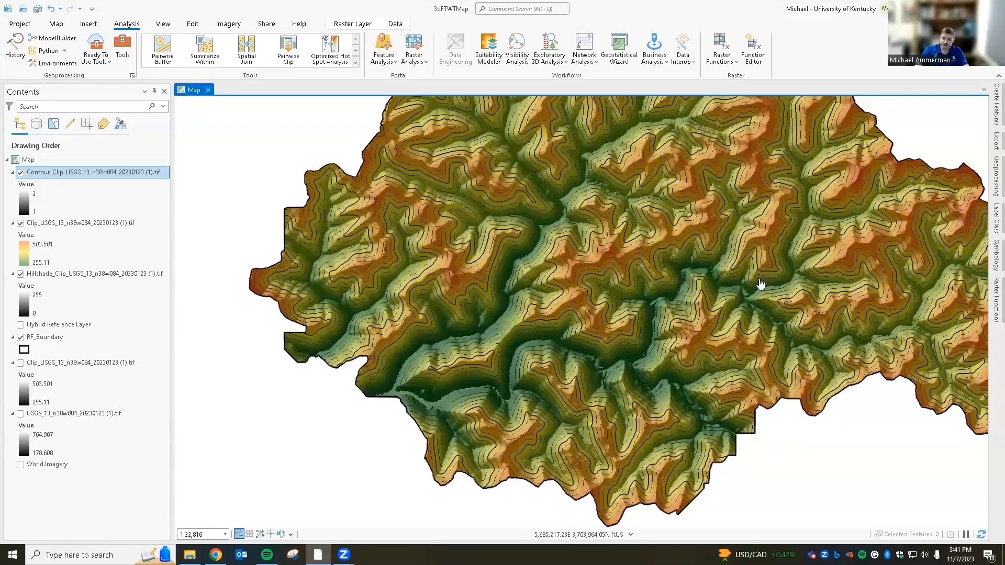
{"action": "scroll", "coordinate": [726, 288], "scroll_direction": "down", "scroll_amount": 2}
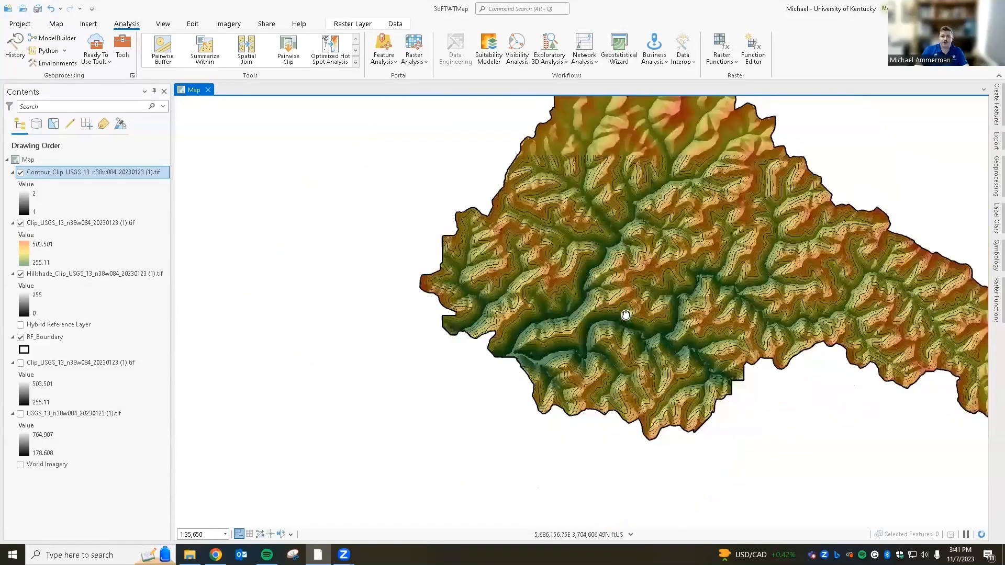
{"action": "scroll", "coordinate": [626, 315], "scroll_direction": "down", "scroll_amount": 2}
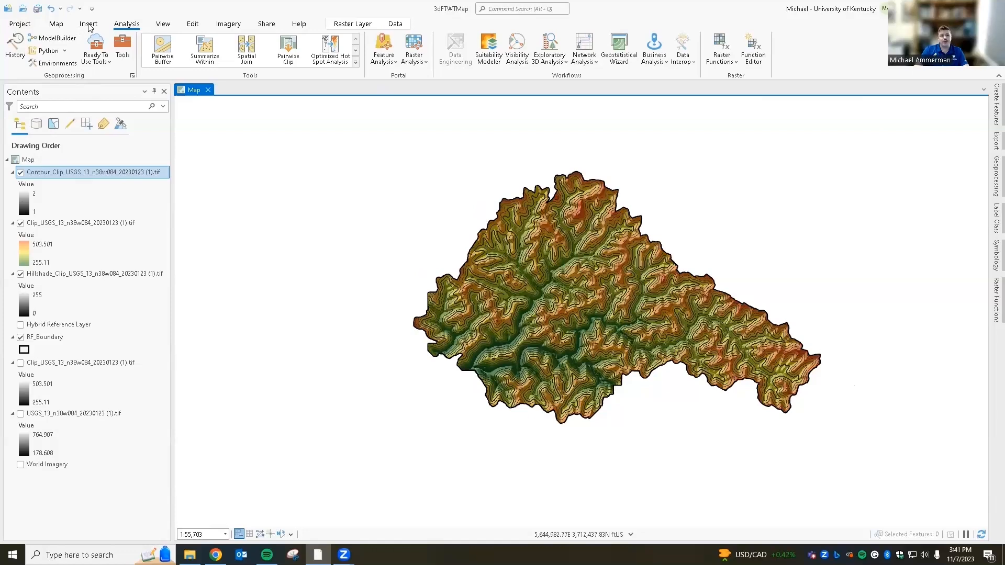
Convert the 2D map to a local scene
{"action": "left_click", "coordinate": [88, 24]}
{"action": "left_click", "coordinate": [56, 24]}
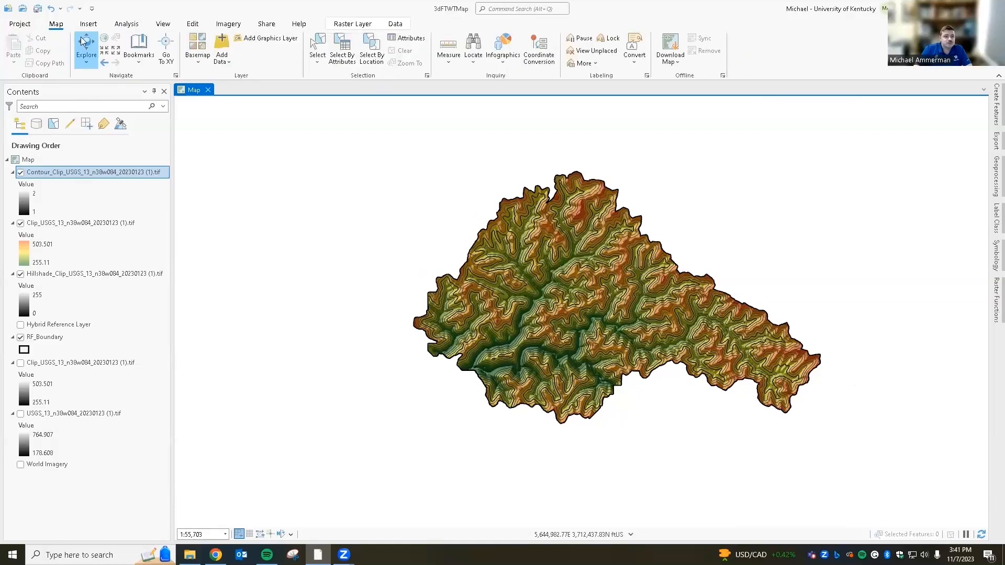
{"action": "left_click", "coordinate": [161, 24]}
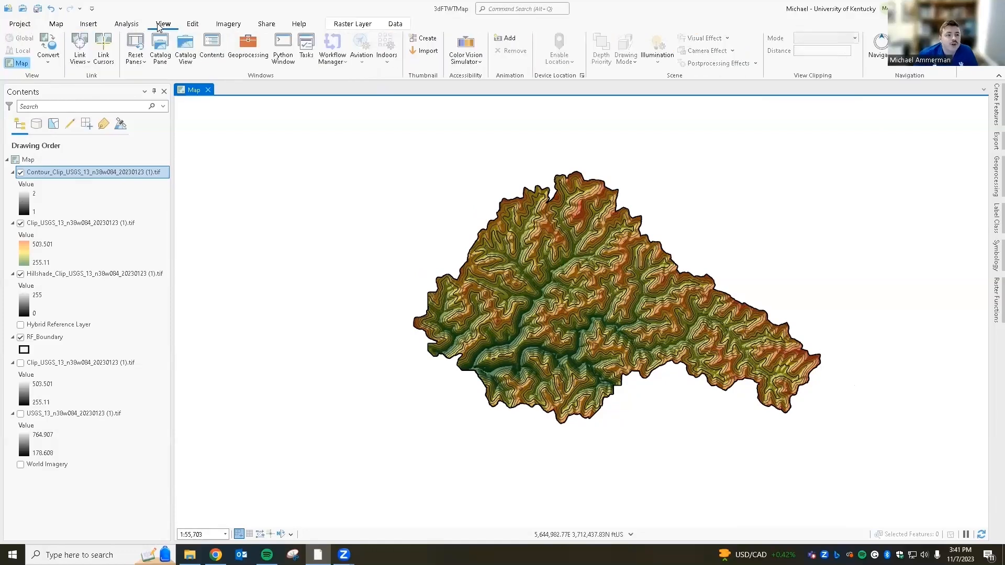
{"action": "left_click", "coordinate": [48, 62]}
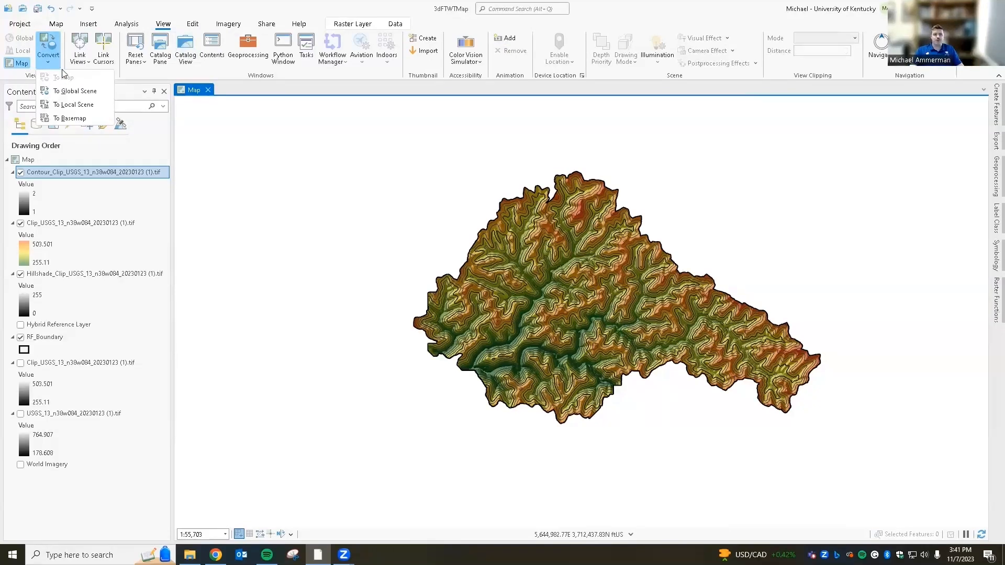
{"action": "left_click", "coordinate": [66, 107]}
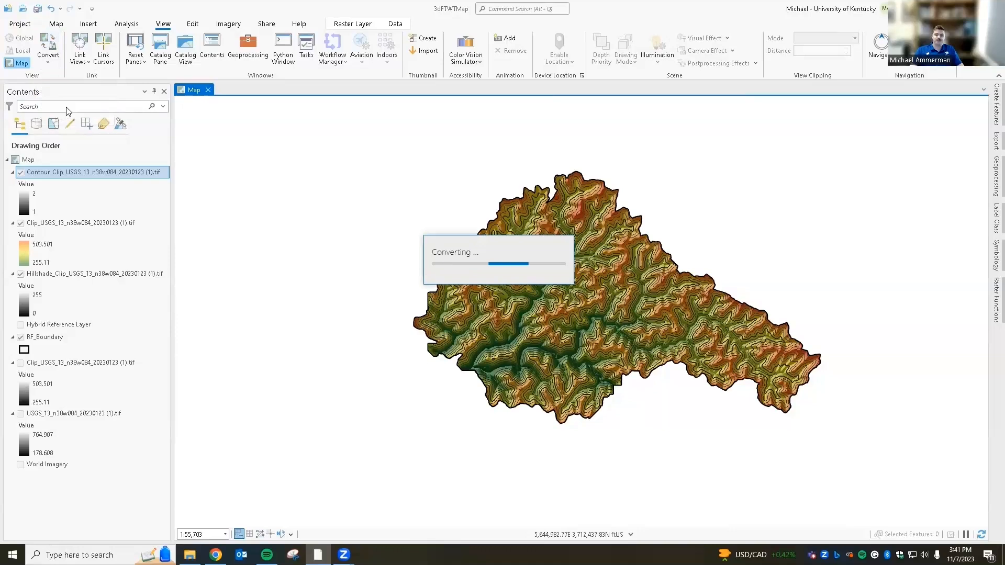
Inspect the contour lines and ridges of the local scene close up from overhead
{"action": "scroll", "coordinate": [588, 302], "scroll_direction": "up", "scroll_amount": 3}
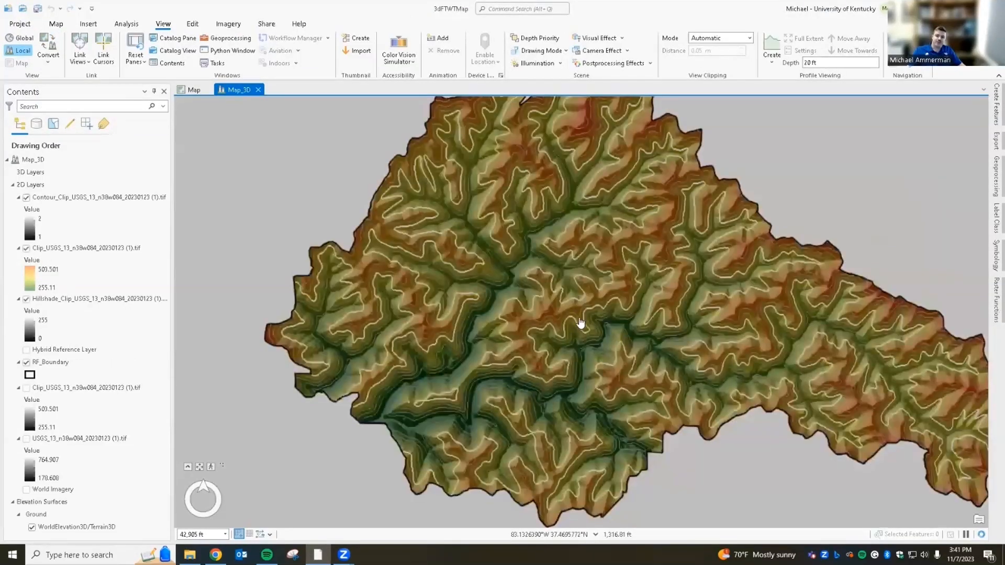
{"action": "scroll", "coordinate": [580, 322], "scroll_direction": "up", "scroll_amount": 1}
{"action": "scroll", "coordinate": [624, 285], "scroll_direction": "up", "scroll_amount": 2}
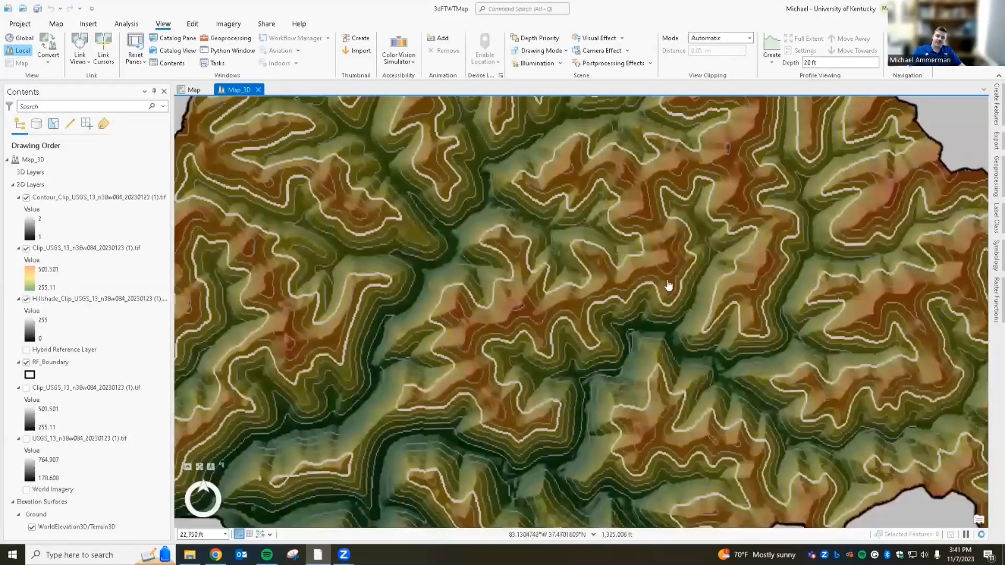
{"action": "scroll", "coordinate": [607, 317], "scroll_direction": "up", "scroll_amount": 1}
{"action": "left_click_drag", "start_coordinate": [611, 311], "coordinate": [399, 274]}
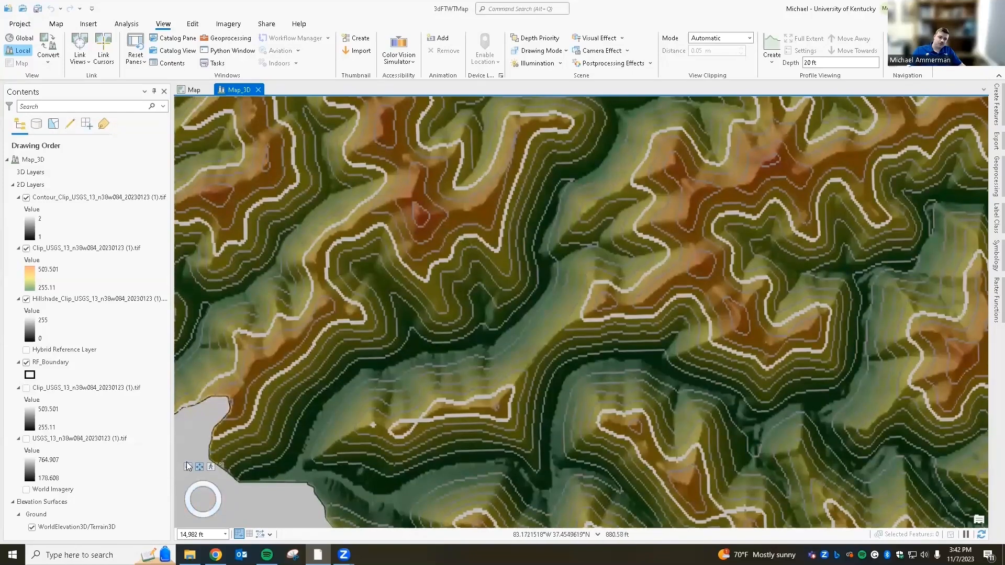
Expand the on-screen navigator to full control and tilt the scene into an oblique view of the terrain relief
{"action": "mouse_move", "coordinate": [194, 481]}
{"action": "left_click", "coordinate": [215, 425]}
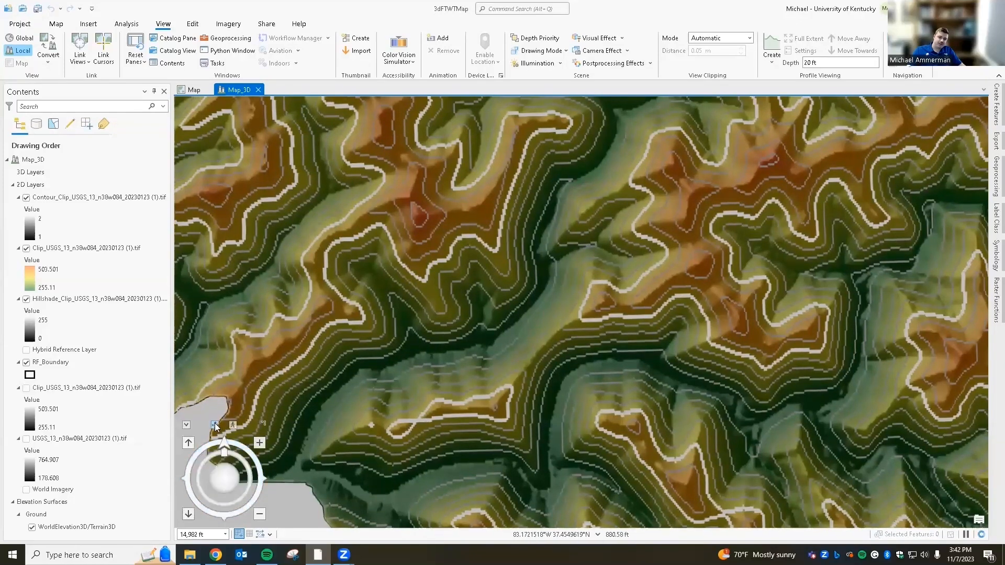
{"action": "left_click_drag", "start_coordinate": [225, 478], "coordinate": [242, 443]}
{"action": "left_click_drag", "start_coordinate": [255, 390], "coordinate": [257, 387]}
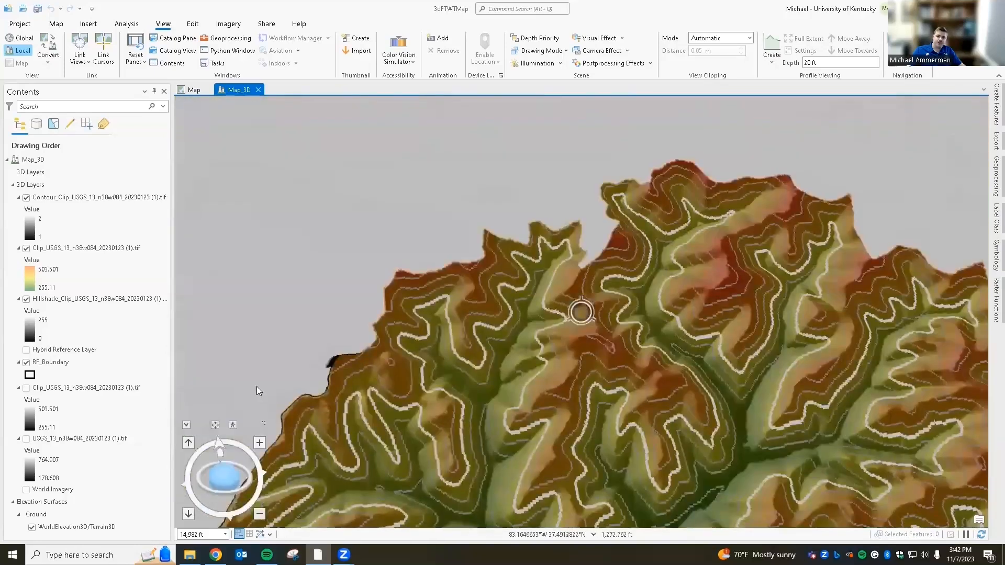
{"action": "left_click_drag", "start_coordinate": [255, 439], "coordinate": [256, 442]}
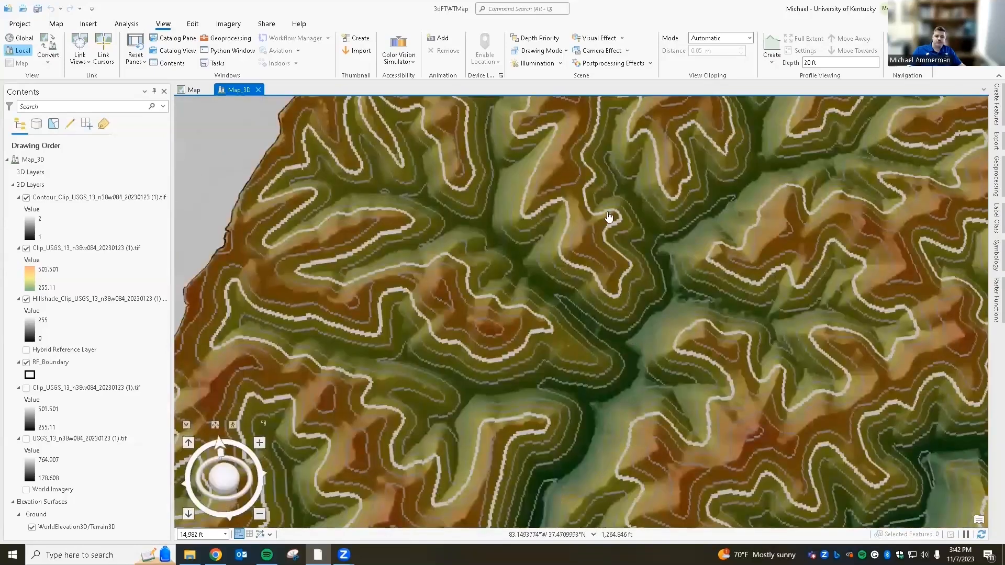
{"action": "scroll", "coordinate": [654, 314], "scroll_direction": "up", "scroll_amount": 1}
{"action": "scroll", "coordinate": [552, 120], "scroll_direction": "up", "scroll_amount": 1}
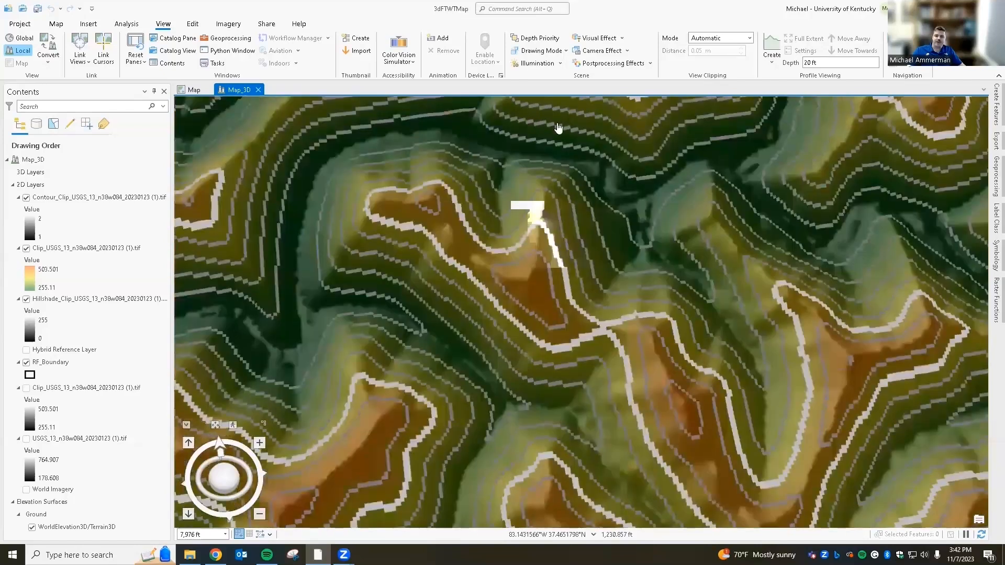
{"action": "left_click_drag", "start_coordinate": [231, 478], "coordinate": [244, 359]}
{"action": "left_click_drag", "start_coordinate": [491, 472], "coordinate": [571, 211]}
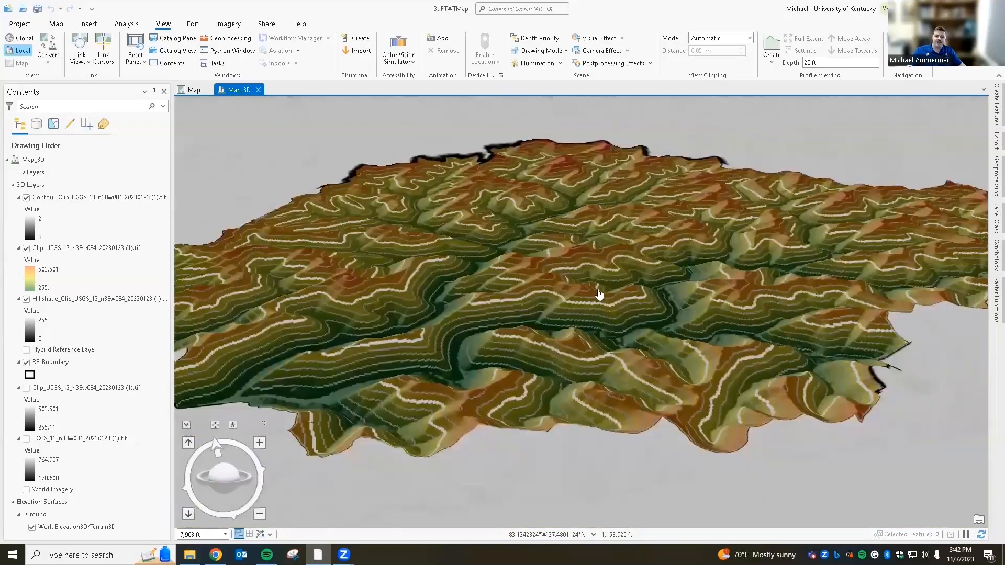
Examine the 3D ridges, valleys and boundary edges in perspective from several directions and distances
{"action": "scroll", "coordinate": [600, 294], "scroll_direction": "up", "scroll_amount": 3}
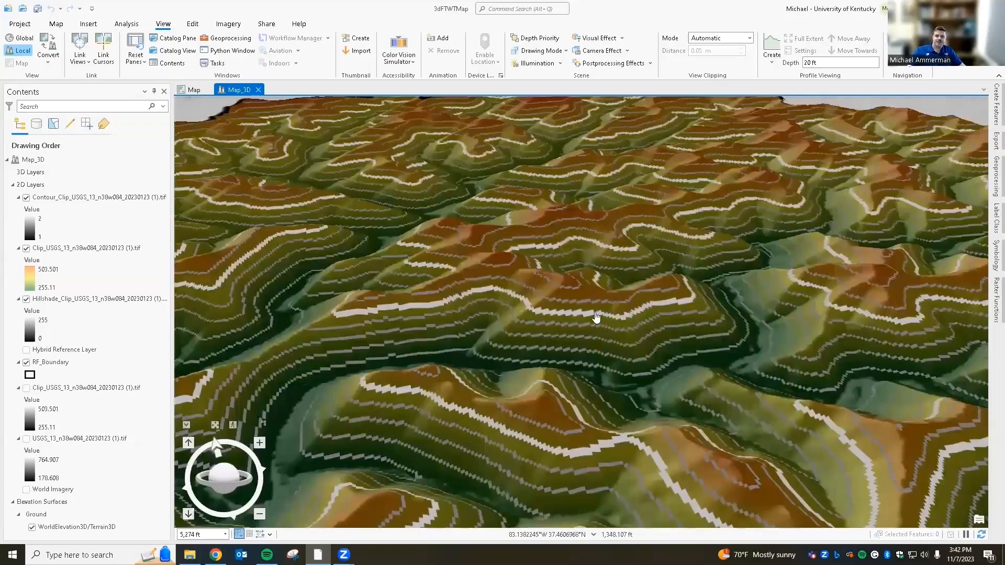
{"action": "scroll", "coordinate": [615, 260], "scroll_direction": "up", "scroll_amount": 3}
{"action": "left_click_drag", "start_coordinate": [604, 281], "coordinate": [479, 419]}
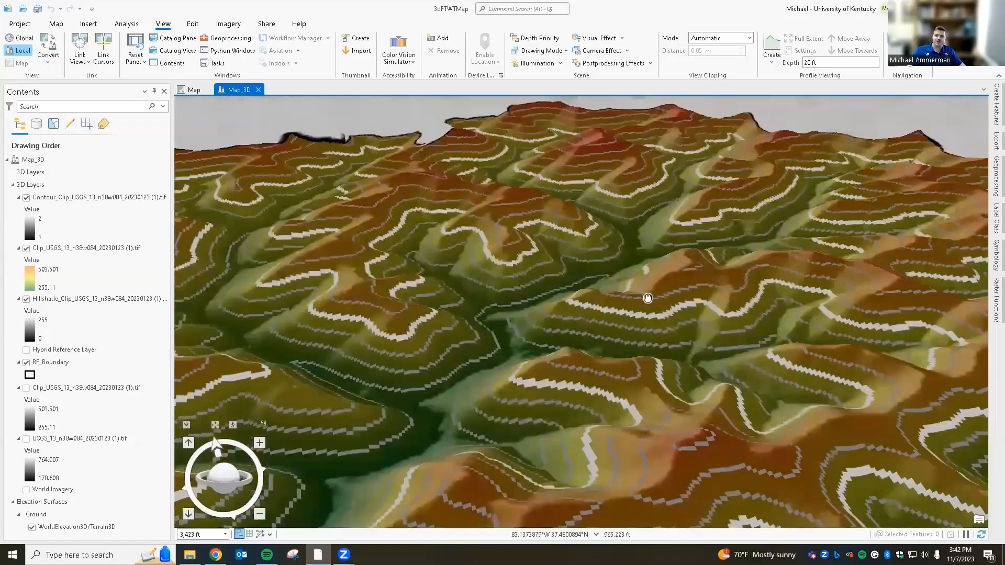
{"action": "scroll", "coordinate": [702, 330], "scroll_direction": "down", "scroll_amount": 2}
{"action": "left_click_drag", "start_coordinate": [227, 477], "coordinate": [653, 454]}
{"action": "left_click_drag", "start_coordinate": [725, 399], "coordinate": [461, 381]}
{"action": "left_click_drag", "start_coordinate": [813, 296], "coordinate": [764, 499]}
{"action": "left_click_drag", "start_coordinate": [598, 414], "coordinate": [856, 364]}
{"action": "left_click_drag", "start_coordinate": [545, 427], "coordinate": [808, 349]}
{"action": "left_click_drag", "start_coordinate": [659, 378], "coordinate": [778, 334]}
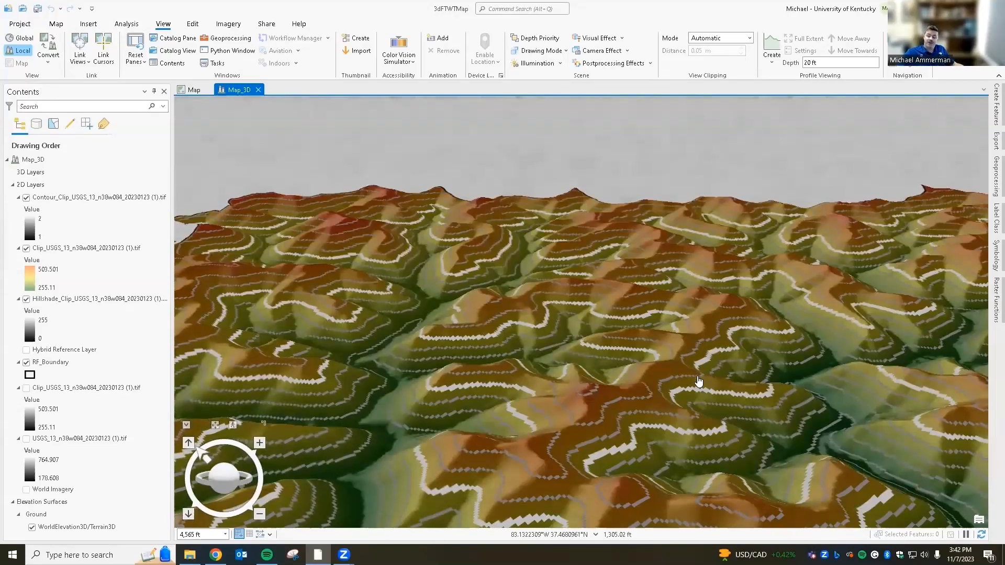
{"action": "left_click_drag", "start_coordinate": [539, 399], "coordinate": [677, 213]}
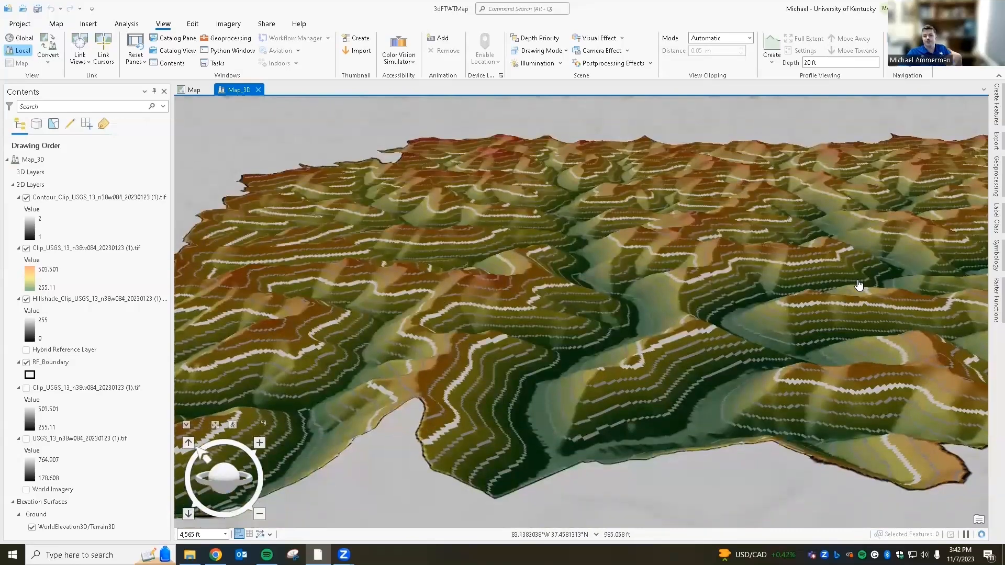
{"action": "left_click_drag", "start_coordinate": [890, 336], "coordinate": [625, 325]}
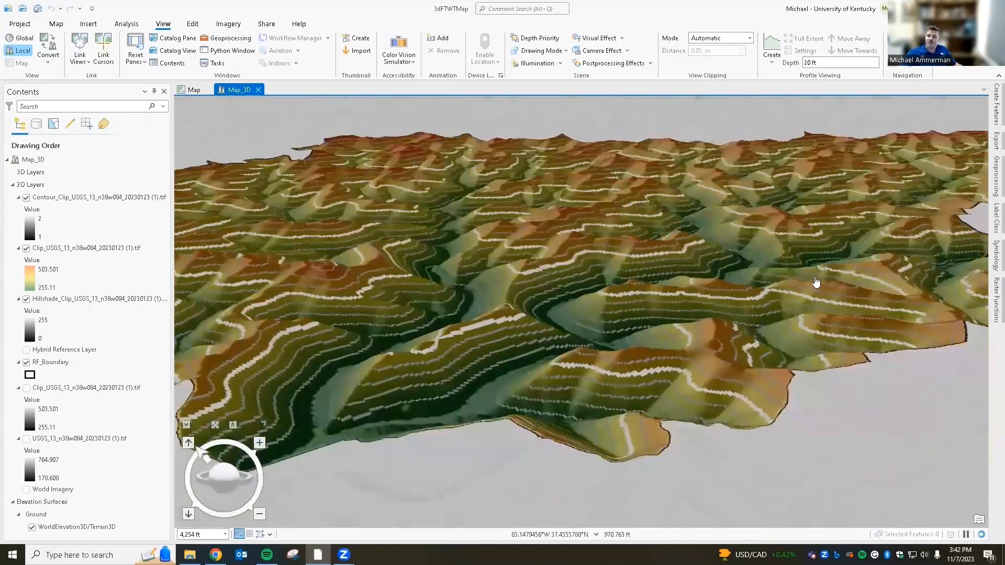
{"action": "left_click_drag", "start_coordinate": [815, 282], "coordinate": [586, 337]}
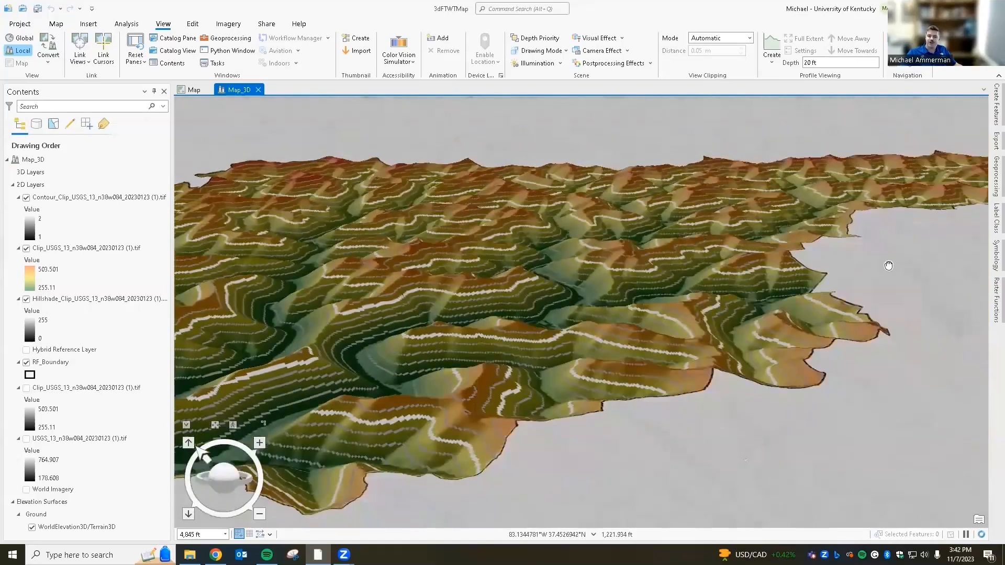
Examine the contour lines along a main valley close up at a low viewing angle, and inspect the wider clipped terrain from its outer edge
{"action": "left_click_drag", "start_coordinate": [913, 263], "coordinate": [511, 349]}
{"action": "left_click_drag", "start_coordinate": [719, 326], "coordinate": [485, 365]}
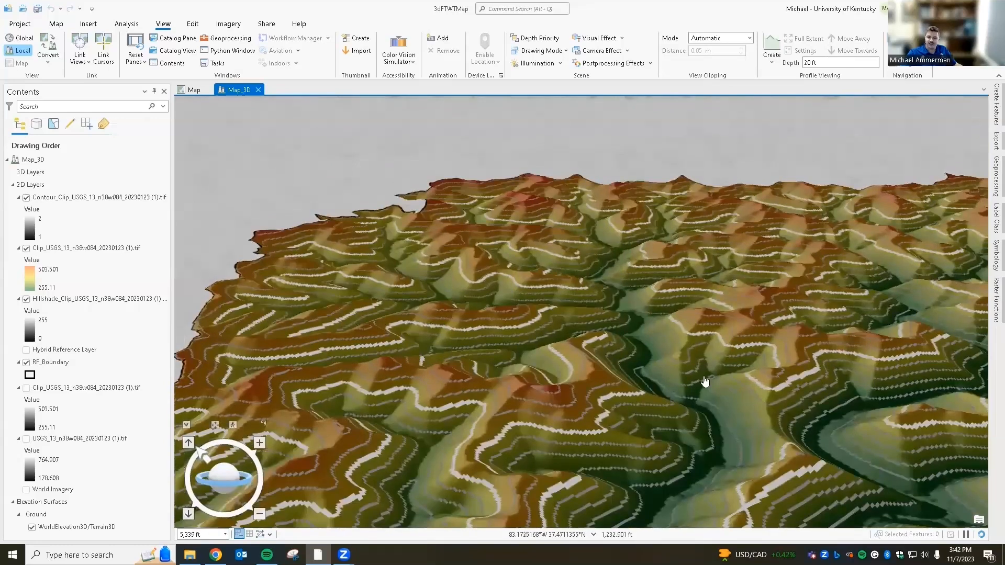
{"action": "scroll", "coordinate": [620, 363], "scroll_direction": "up", "scroll_amount": 3}
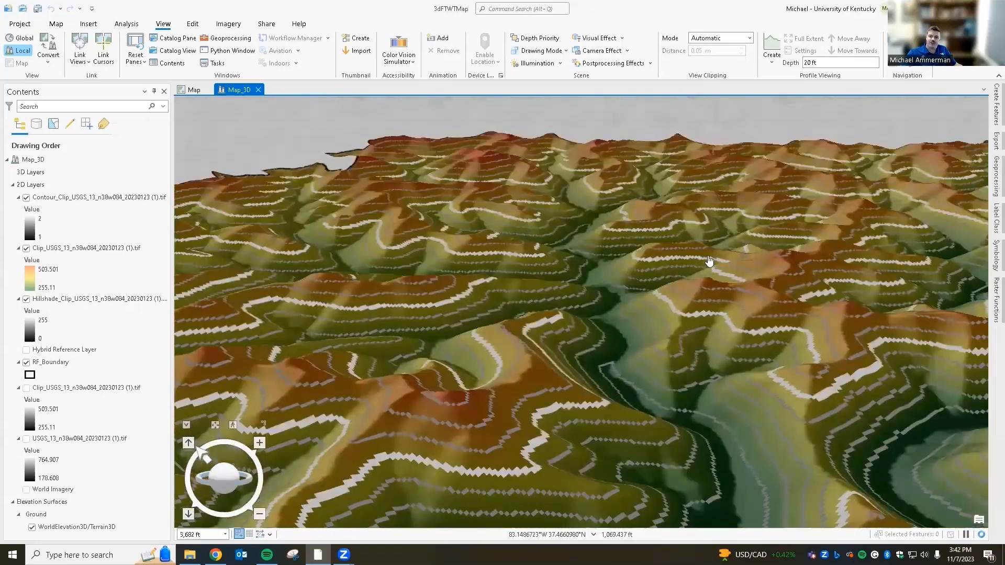
{"action": "scroll", "coordinate": [711, 268], "scroll_direction": "up", "scroll_amount": 5}
{"action": "scroll", "coordinate": [676, 341], "scroll_direction": "up", "scroll_amount": 2}
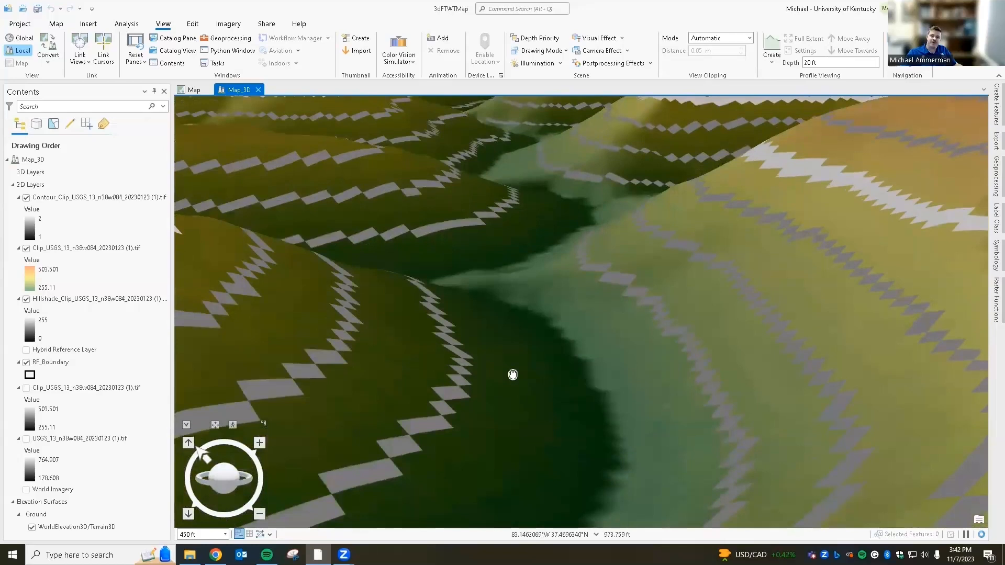
{"action": "left_click_drag", "start_coordinate": [229, 477], "coordinate": [261, 454]}
{"action": "left_click_drag", "start_coordinate": [661, 353], "coordinate": [558, 480]}
{"action": "scroll", "coordinate": [669, 324], "scroll_direction": "down", "scroll_amount": 6}
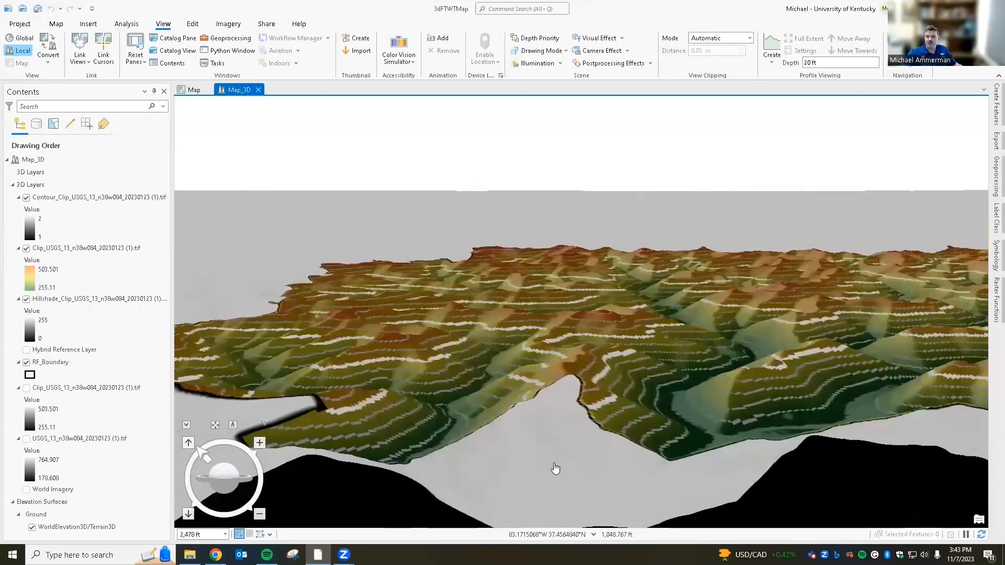
{"action": "scroll", "coordinate": [576, 455], "scroll_direction": "down", "scroll_amount": 4}
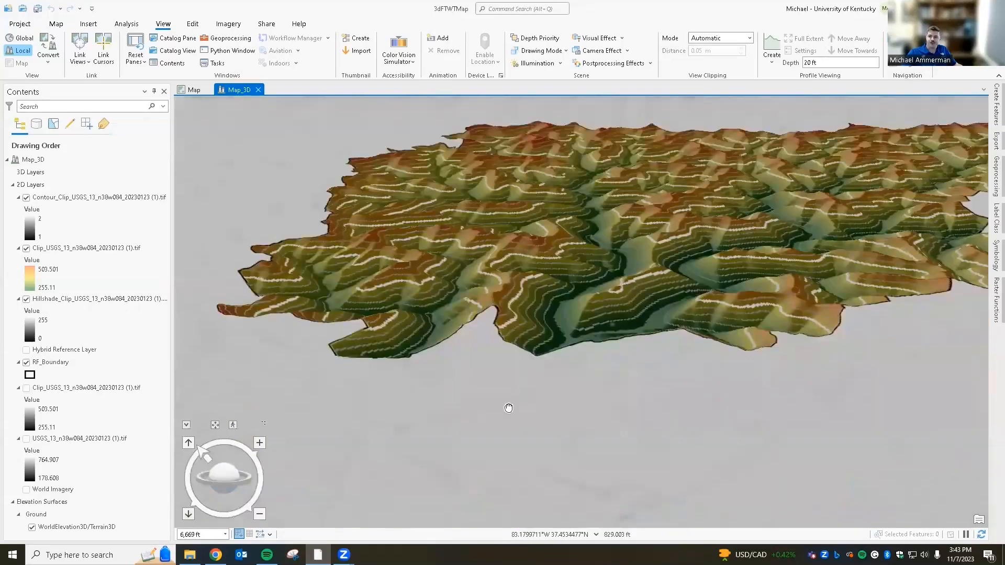
{"action": "left_click_drag", "start_coordinate": [508, 408], "coordinate": [372, 430]}
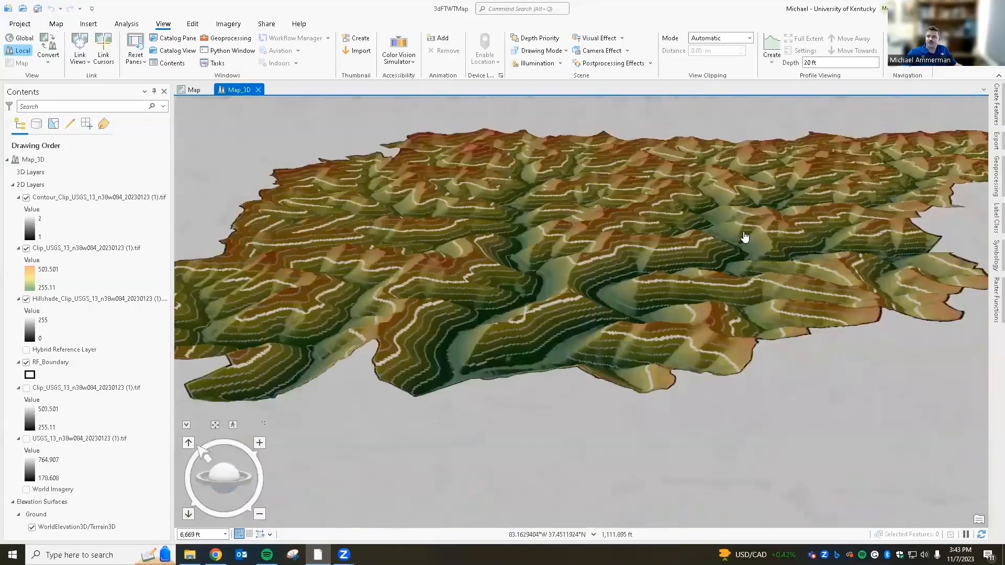